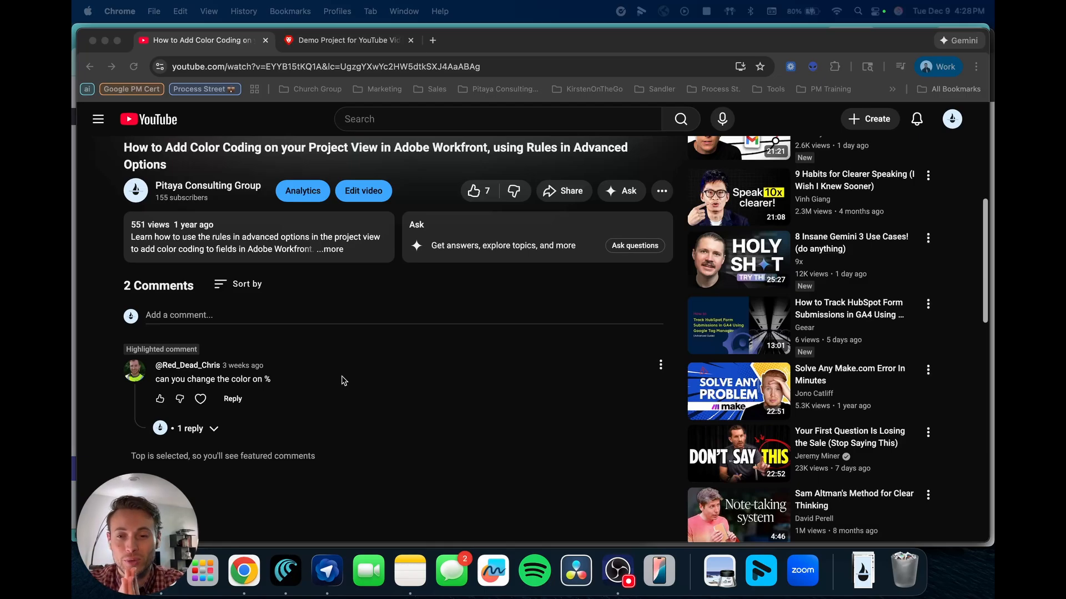
Switch to the Workfront project "Demo Project for YouTube Video" and open its Standard task view for editing
click(344, 40)
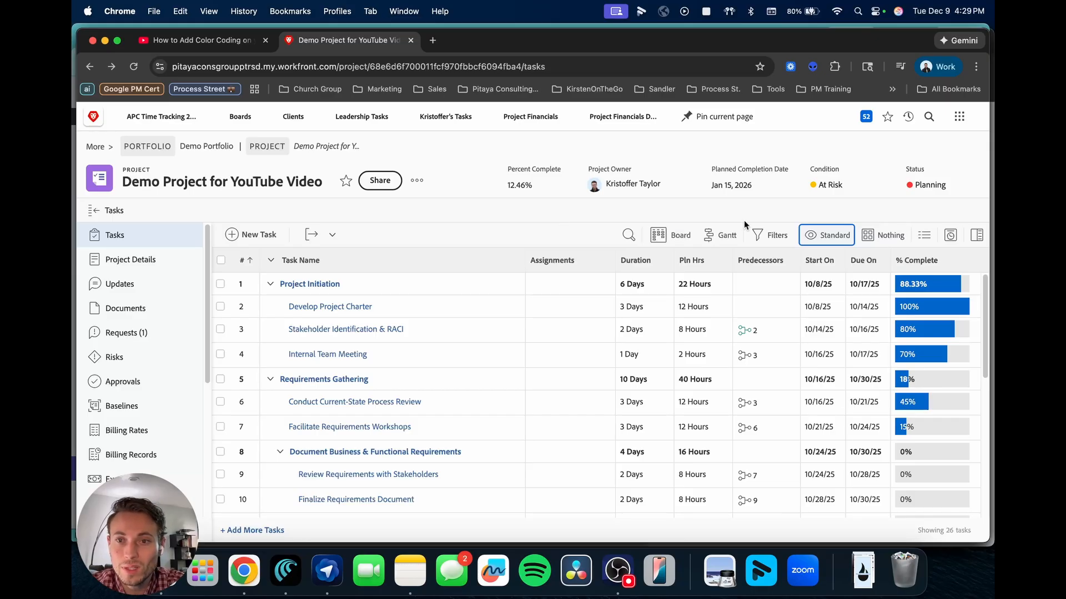
click(815, 236)
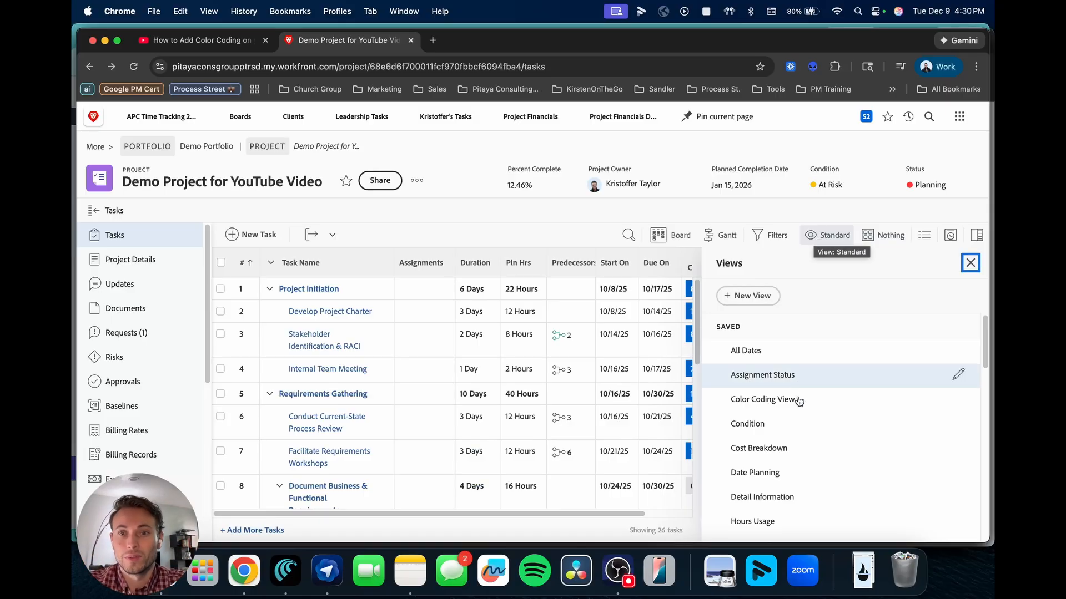
scroll(804, 423, down, 10)
scroll(804, 423, down, 3)
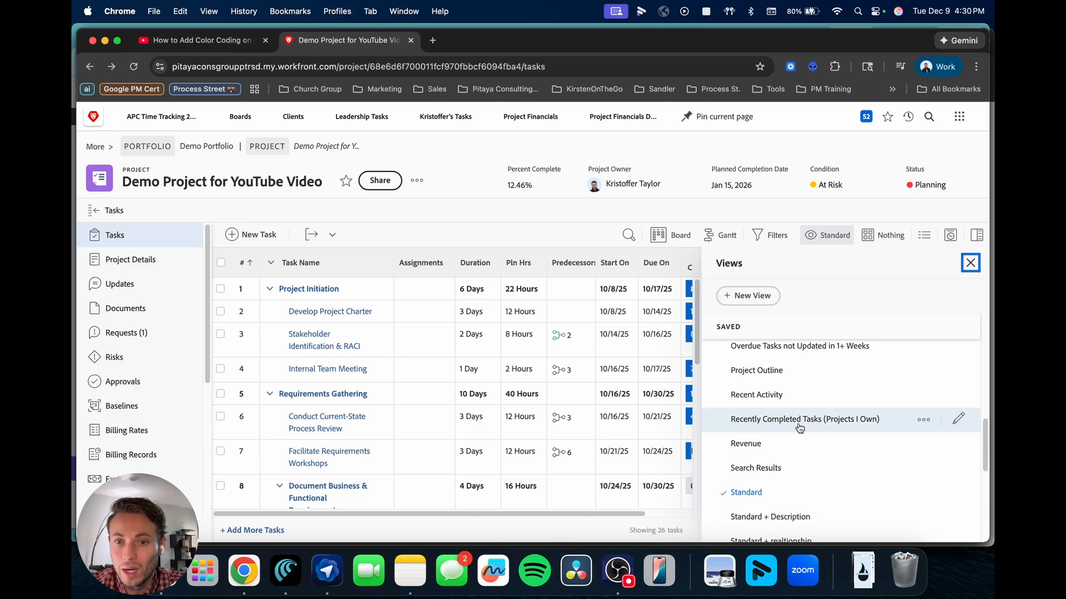
click(957, 495)
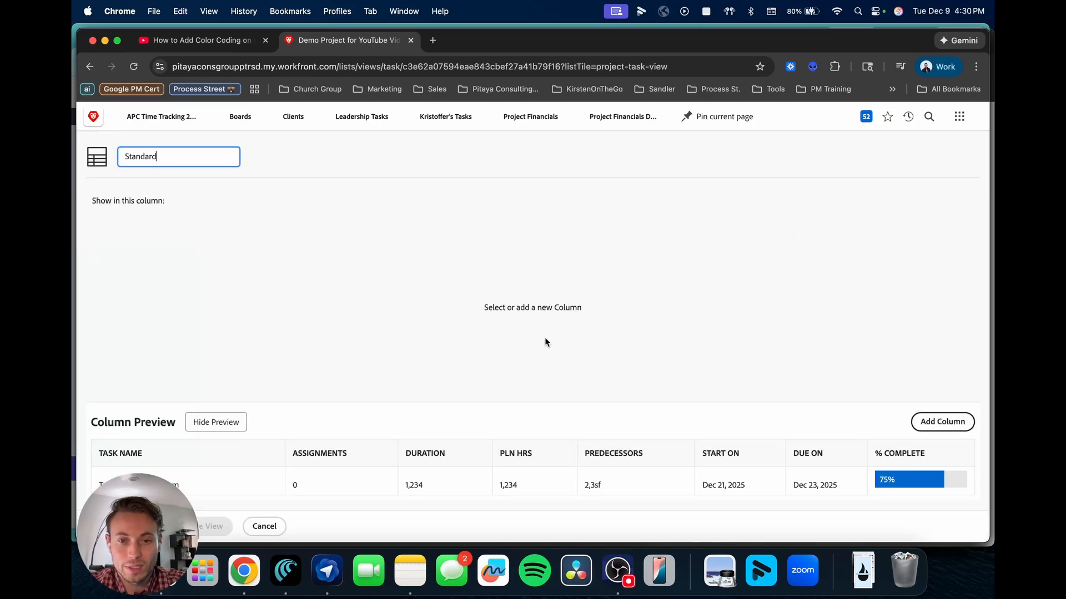
Remove the Assignments, Duration, Pln Hrs, Predecessors, Start On and Due On columns from the Standard view
click(298, 456)
click(380, 453)
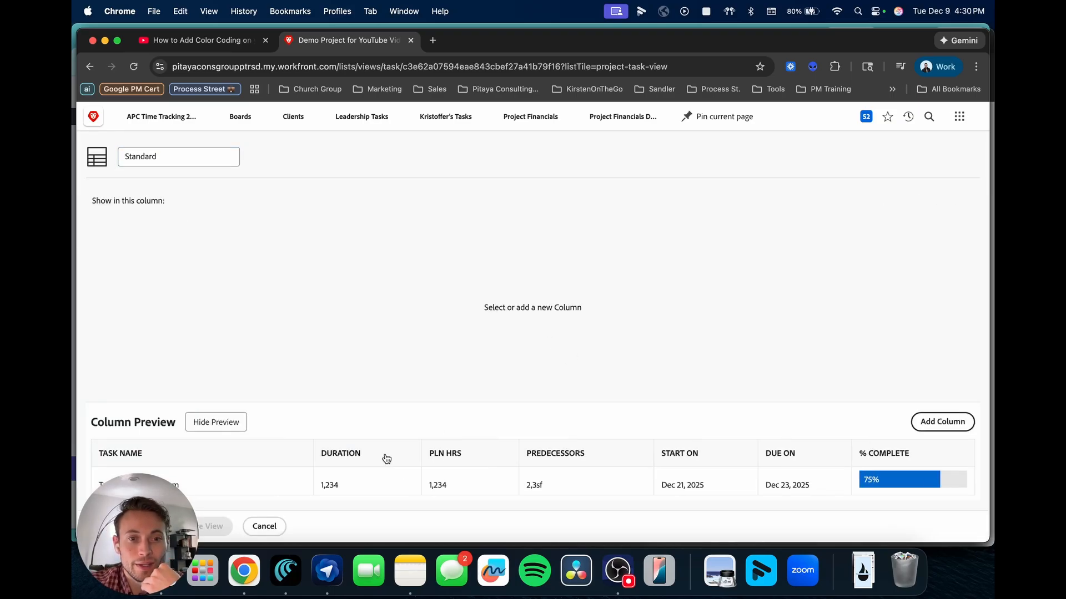
click(383, 456)
click(405, 453)
click(432, 462)
click(435, 457)
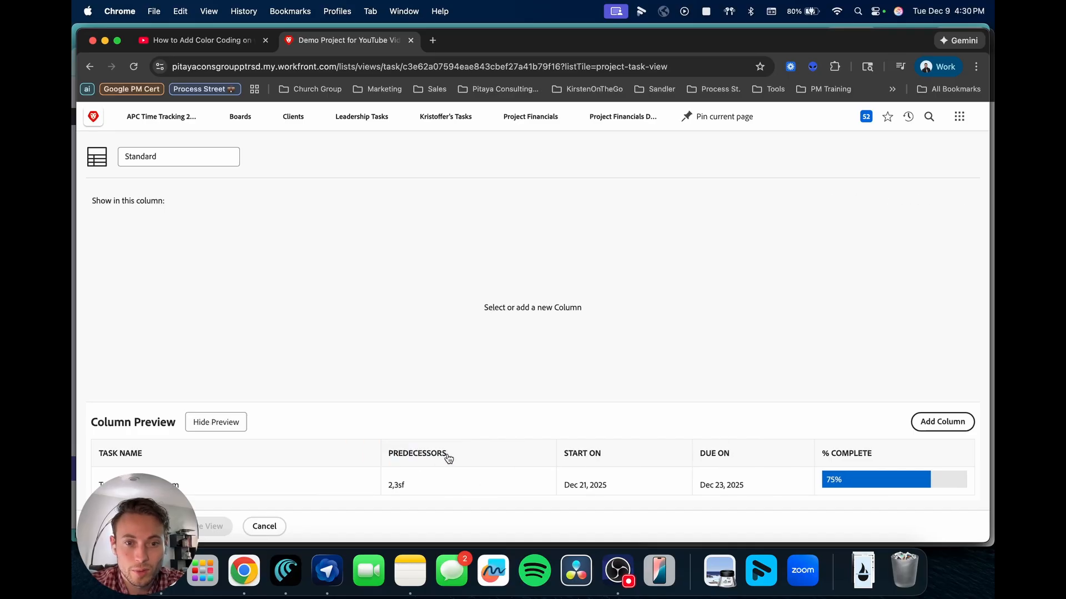
click(447, 456)
click(539, 456)
click(547, 464)
click(604, 454)
click(629, 467)
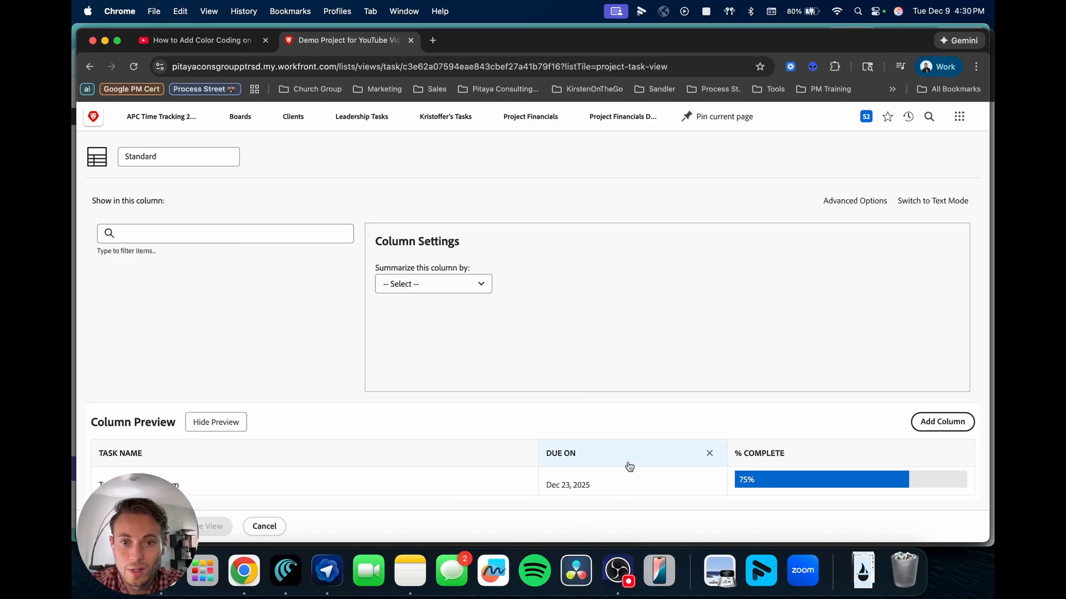
click(707, 453)
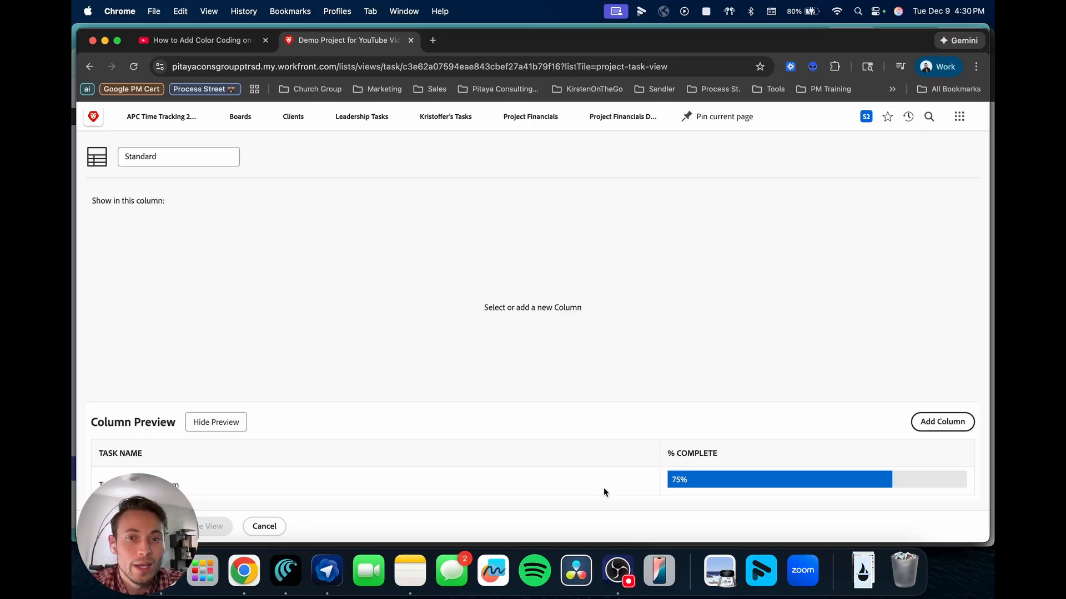
Start a new column rule for the % Complete column in its advanced options
click(688, 461)
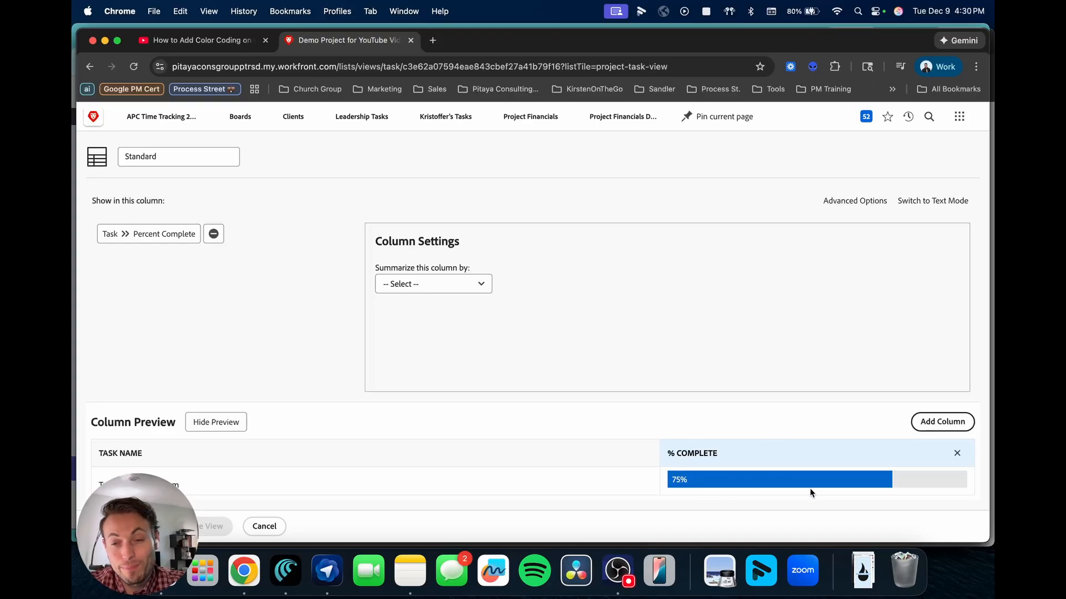
click(825, 199)
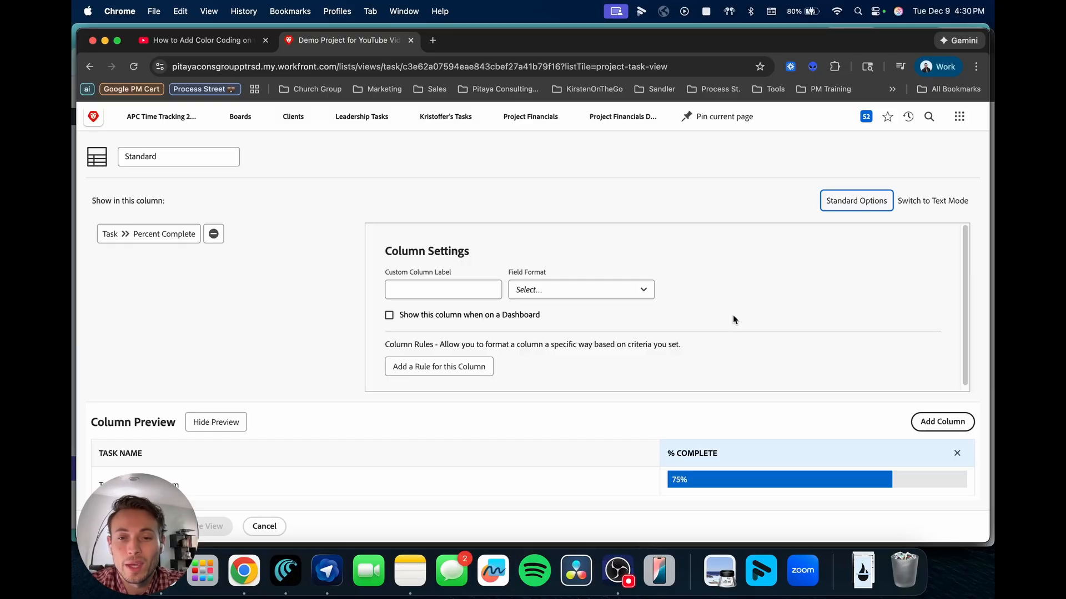
click(451, 368)
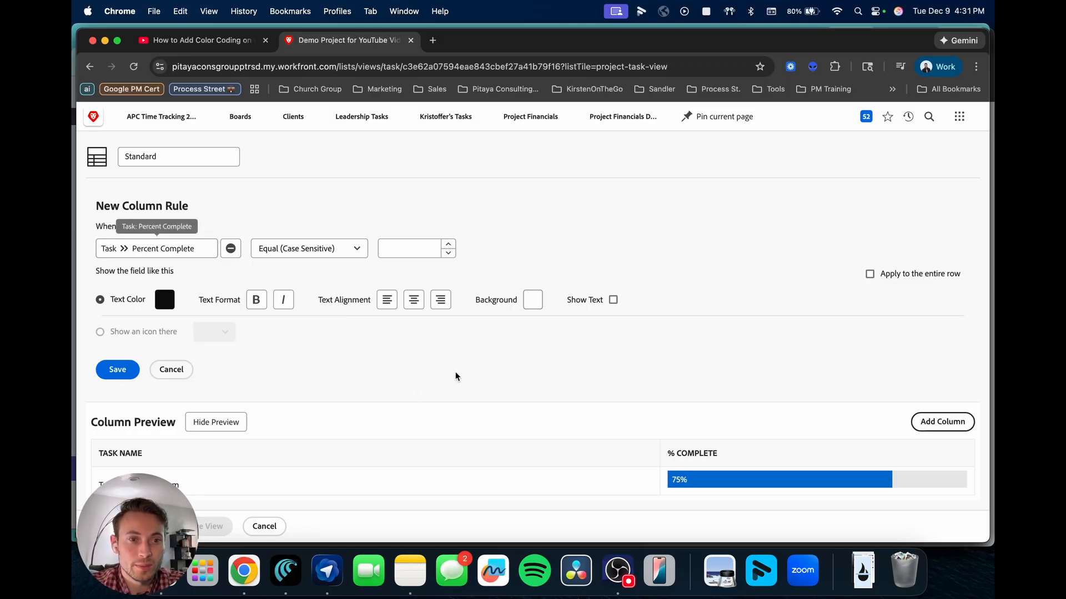
Try the task Status field as the rule's condition, look at its value choices, and return the condition to task Percent Complete
click(184, 249)
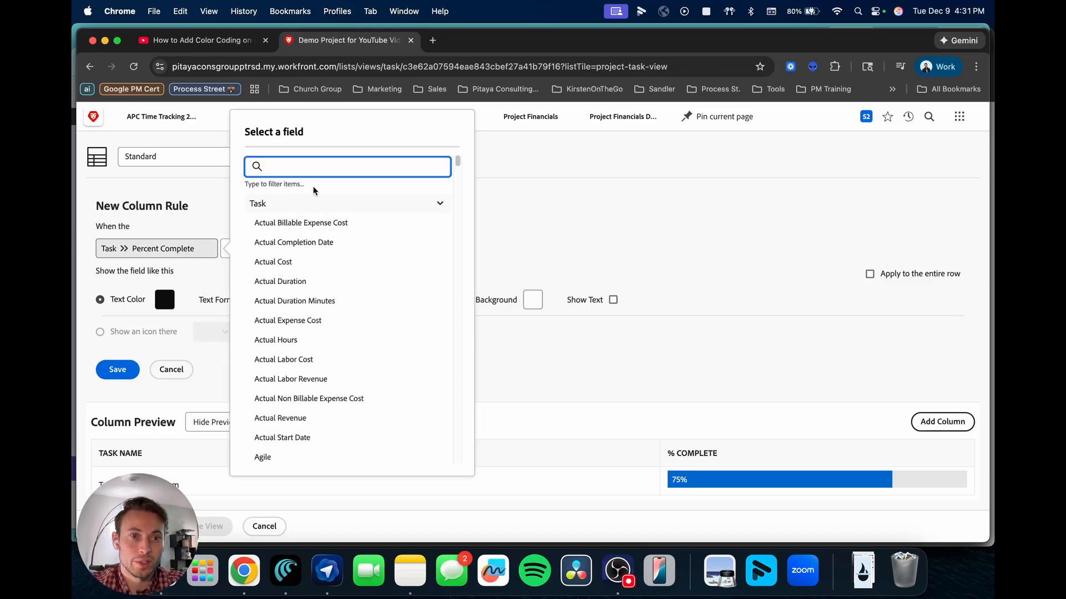
text(status)
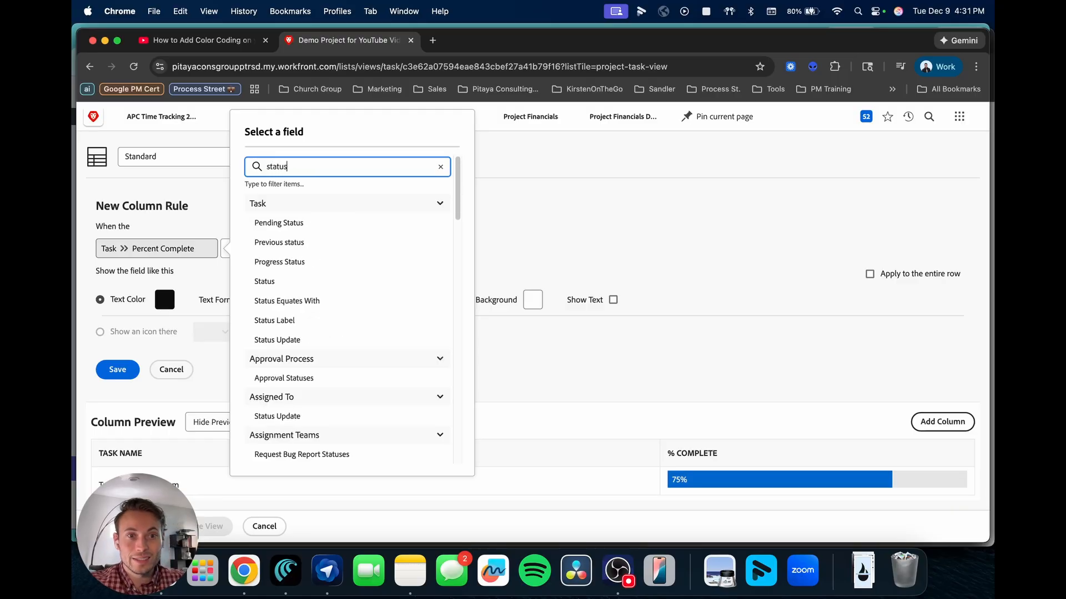
click(272, 281)
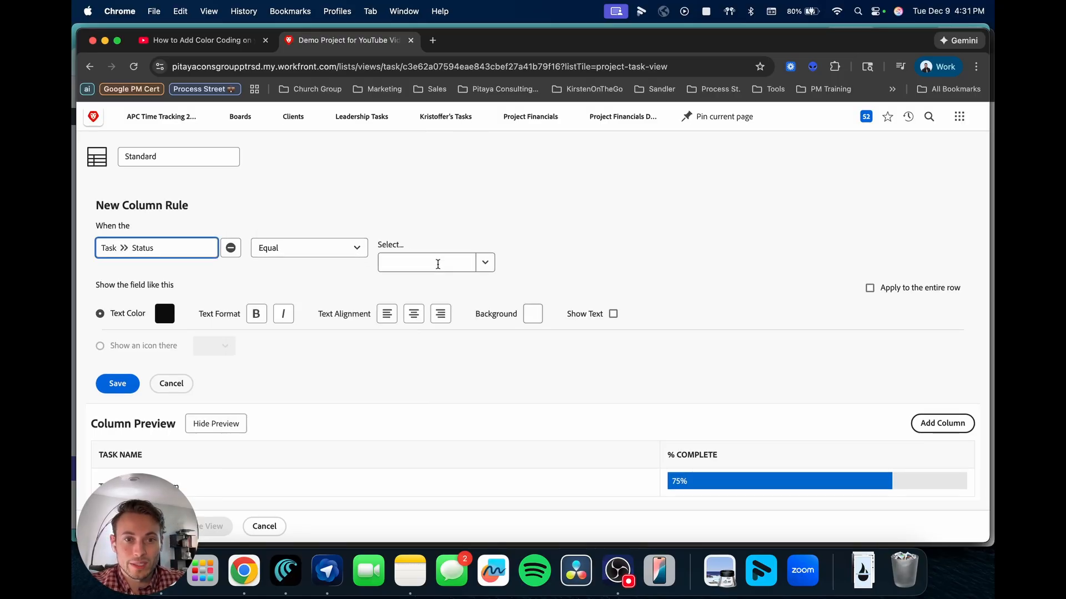
click(486, 265)
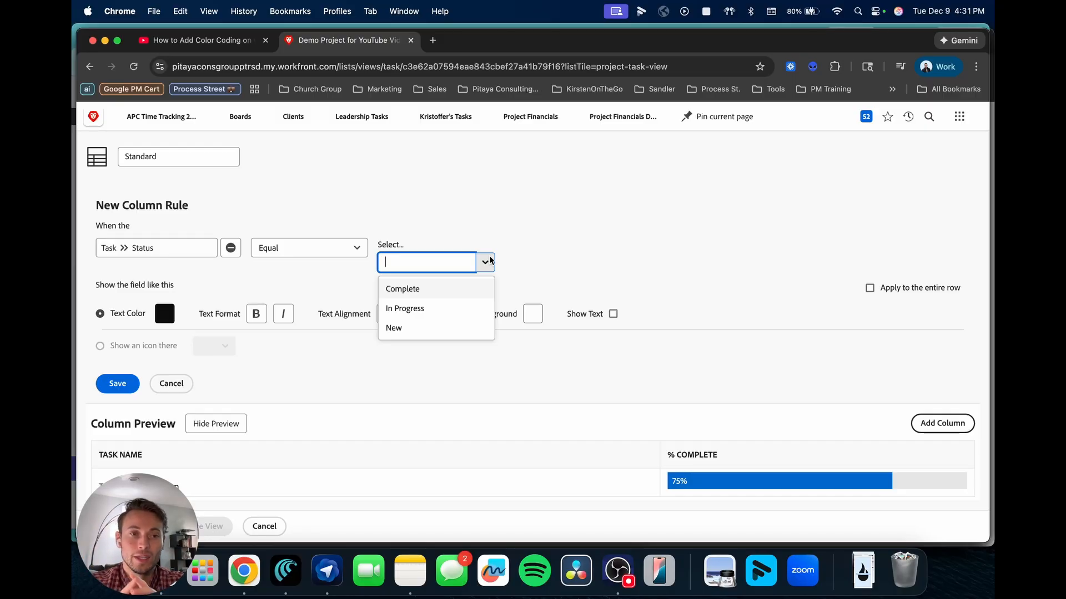
click(157, 250)
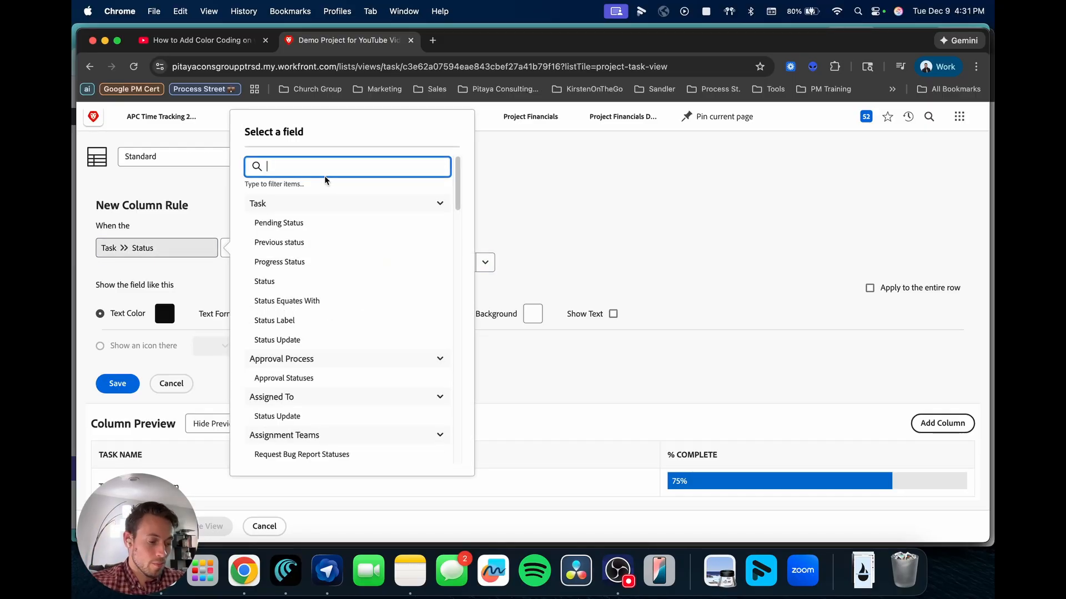
text(percent)
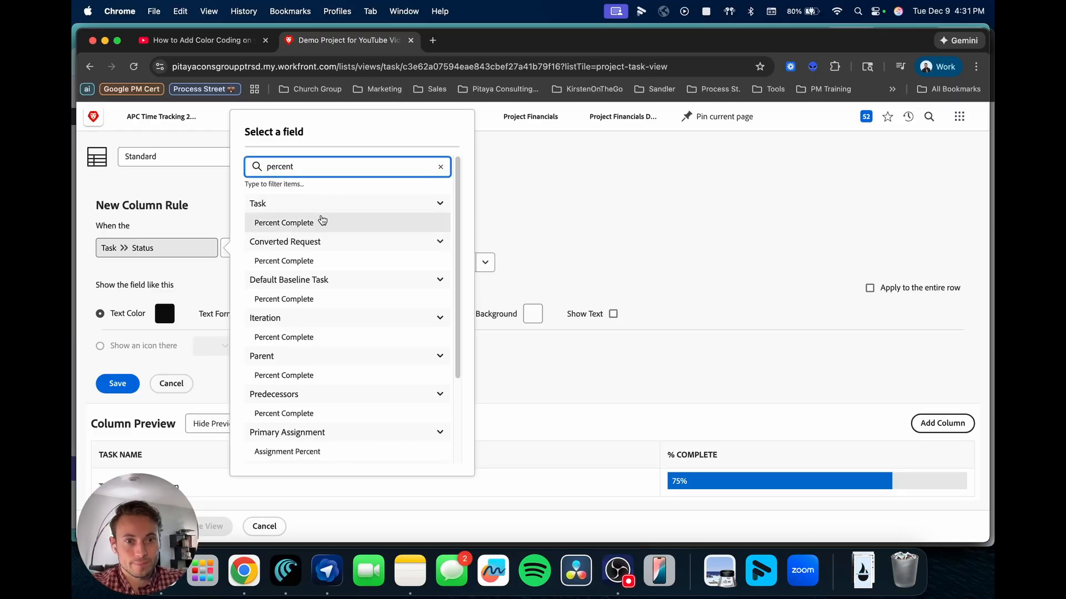
click(322, 221)
Set the rule to Percent Complete equal to 0 with light red background #FF9696 and save it
click(407, 247)
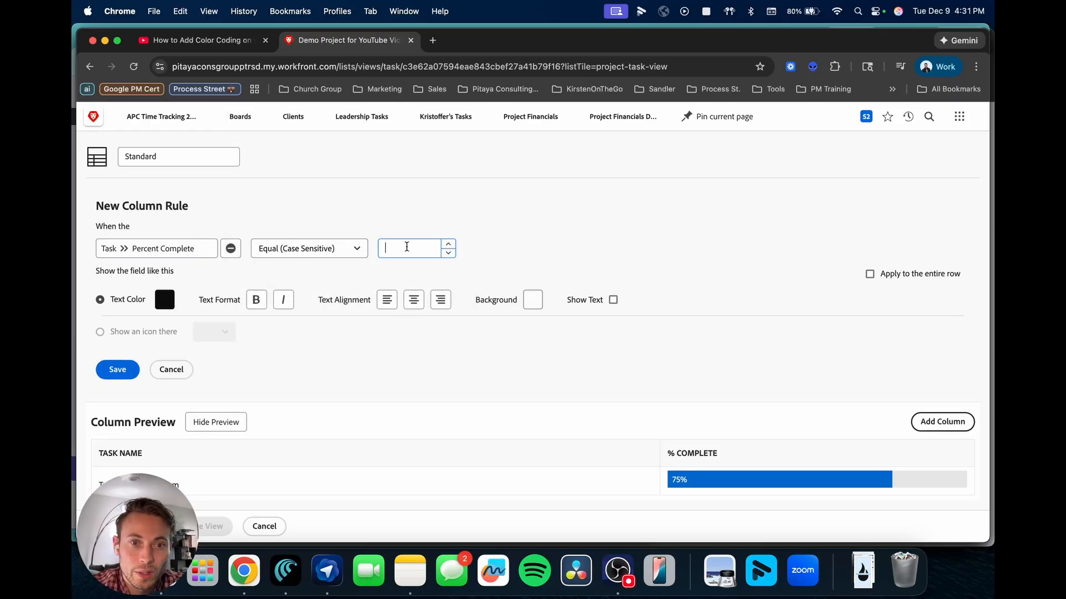
text(0)
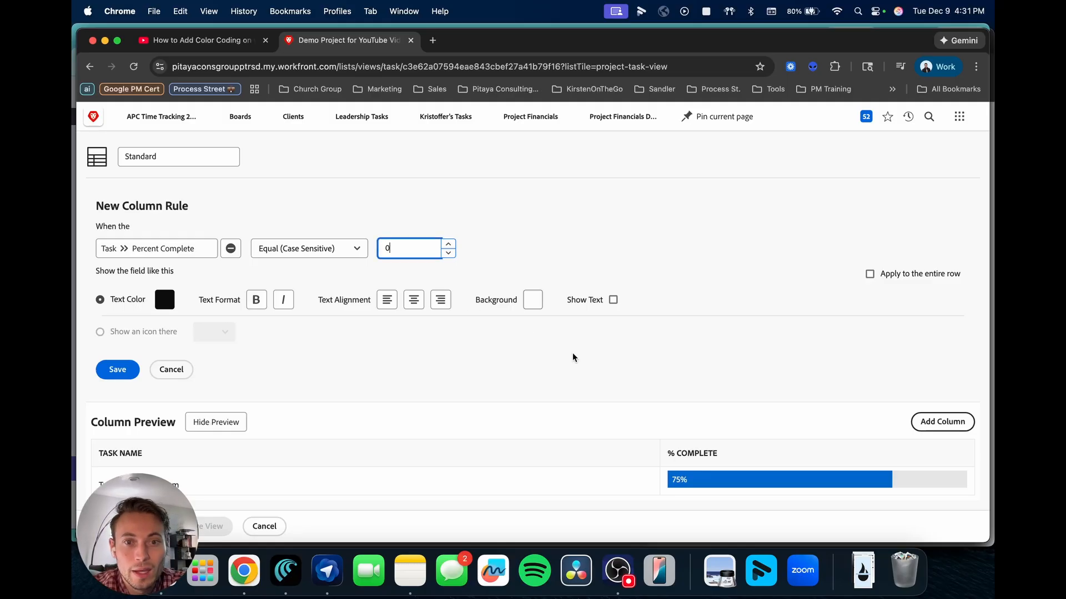
click(532, 304)
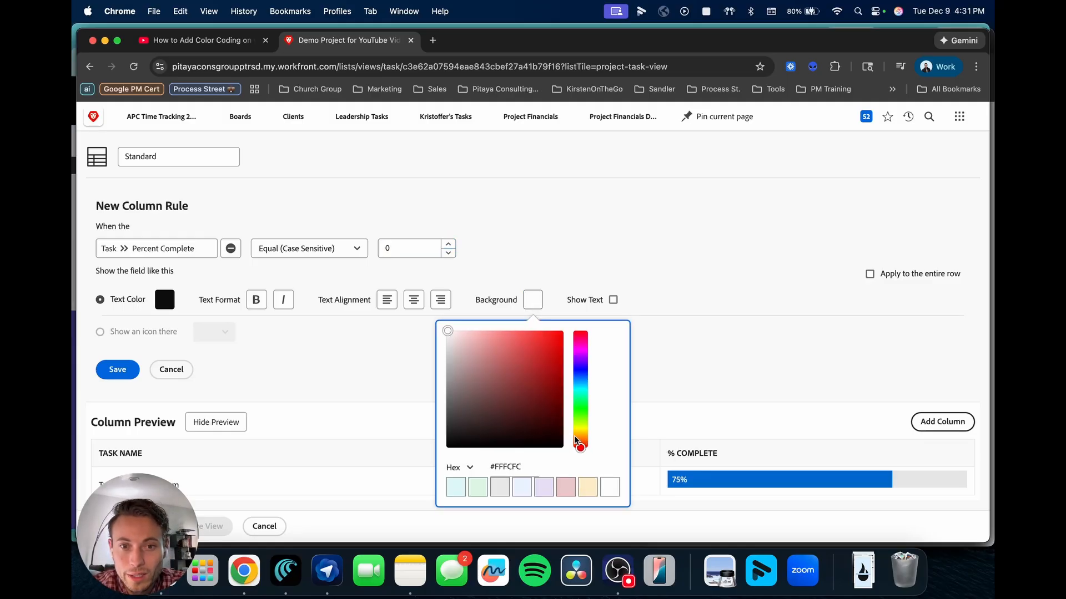
drag(455, 339, 496, 330)
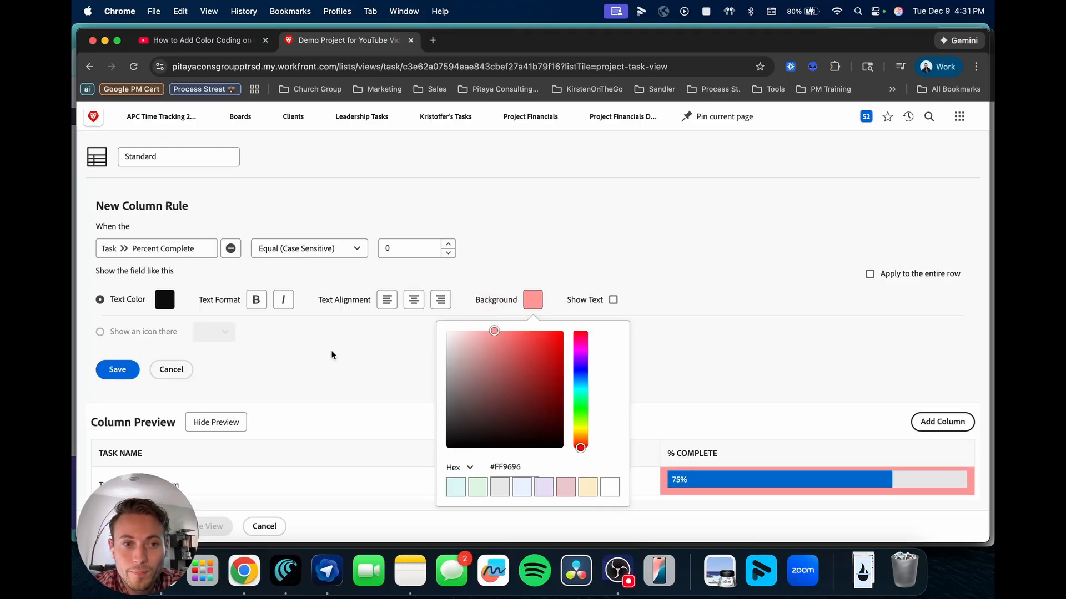
click(109, 368)
click(118, 372)
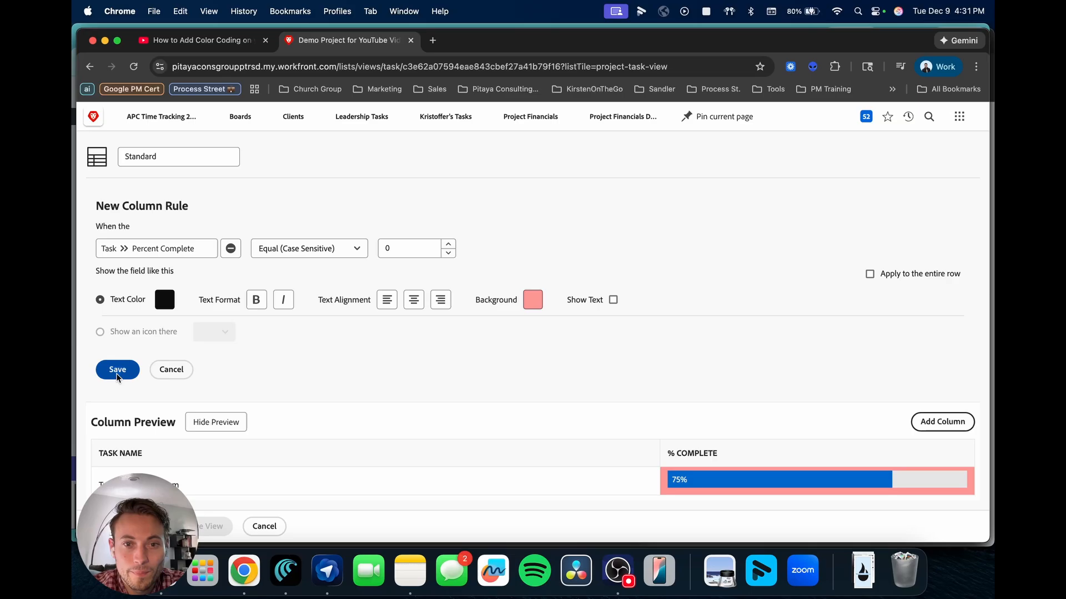
Add and save a second column rule giving Percent Complete Greater Than 0 the light orange background #FFE09E
scroll(561, 345, down, 1)
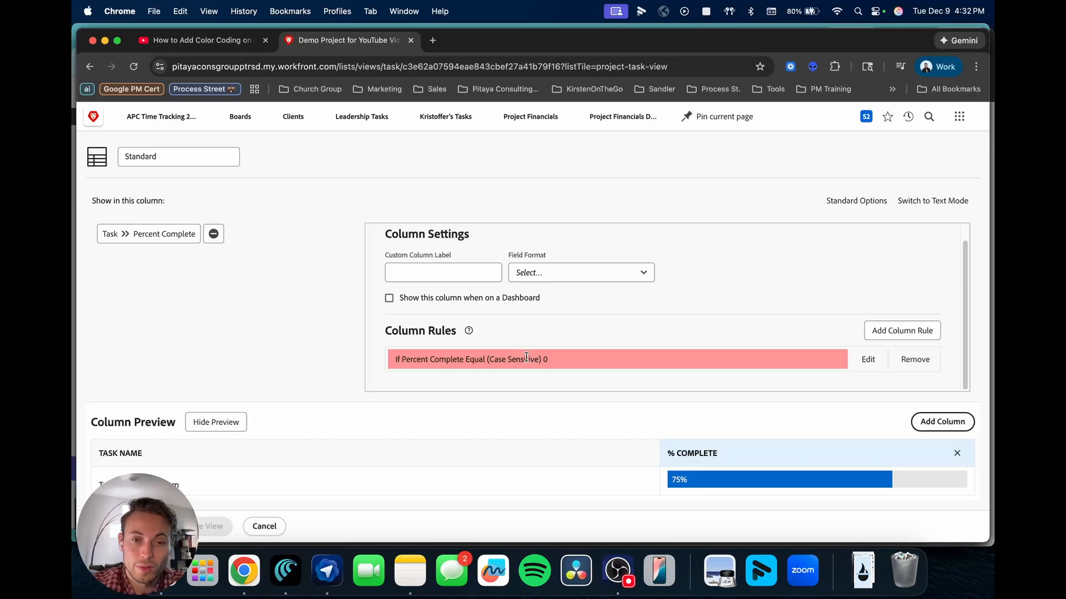
click(927, 332)
click(295, 251)
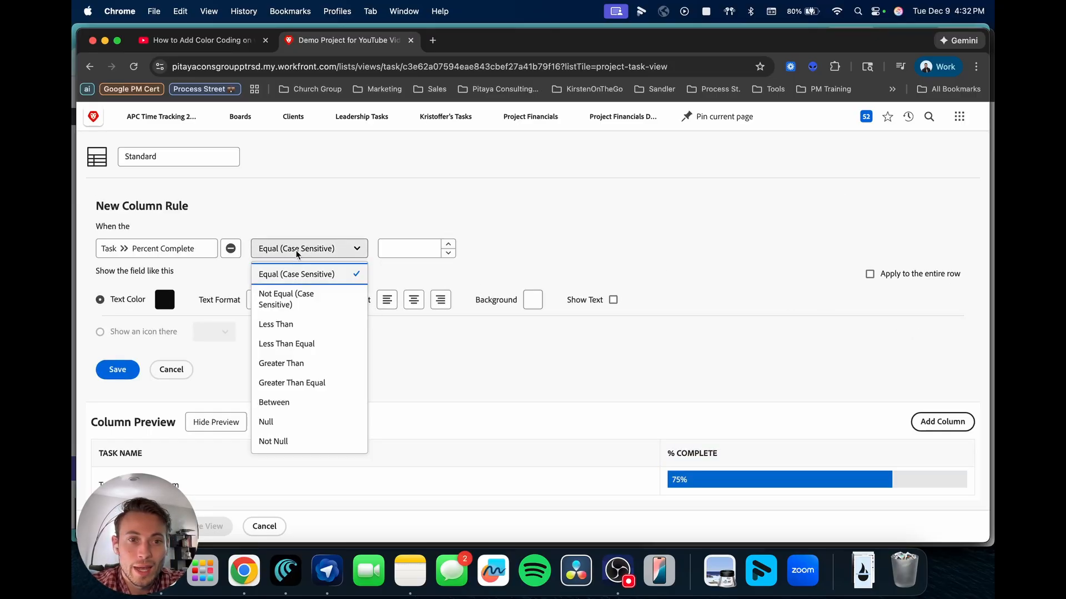
click(298, 366)
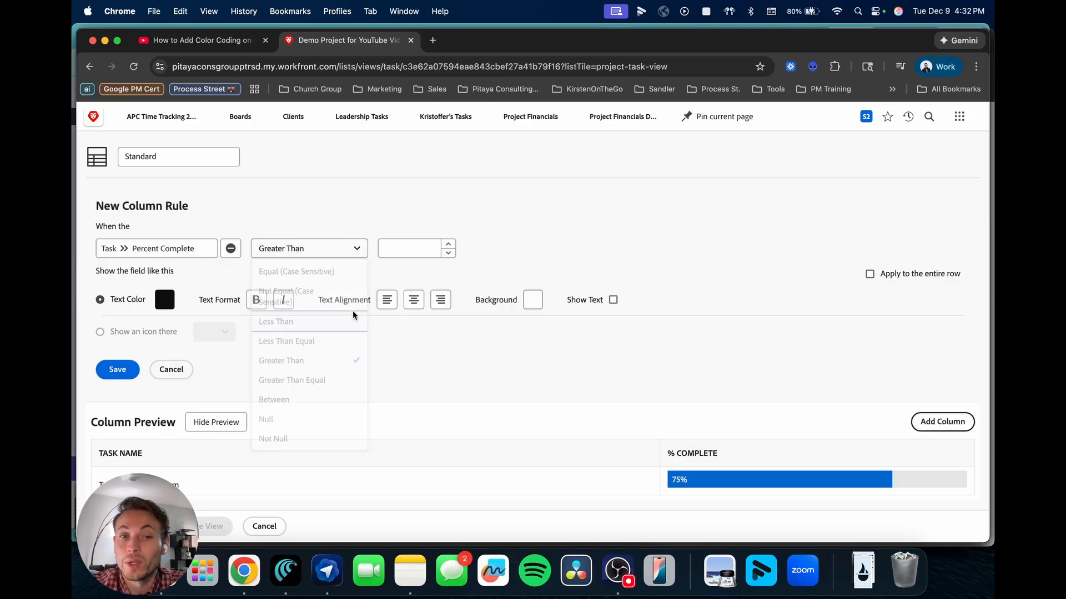
click(397, 247)
text(0)
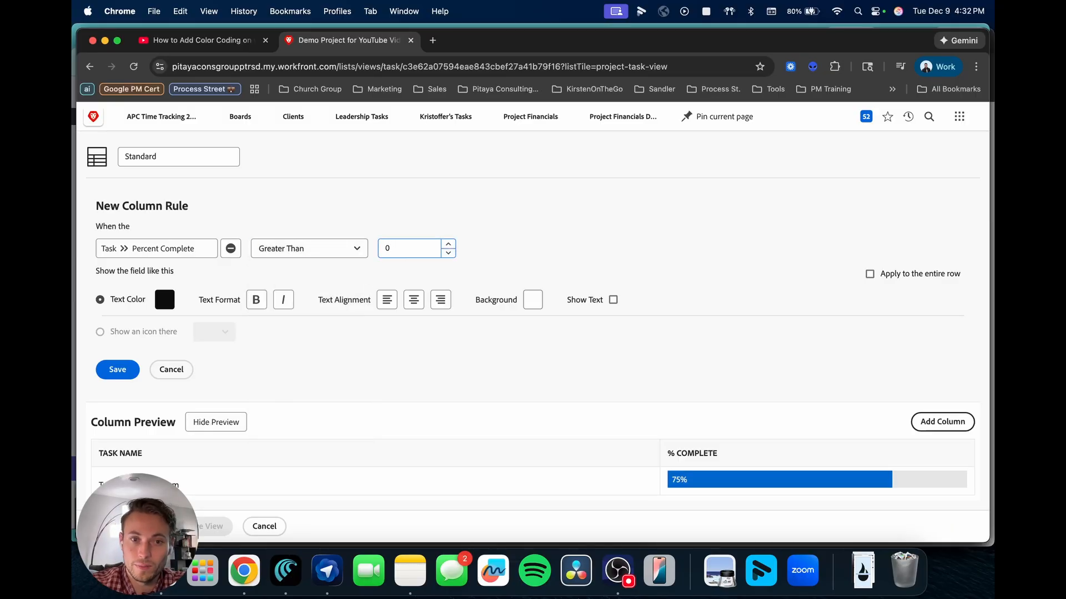
click(532, 300)
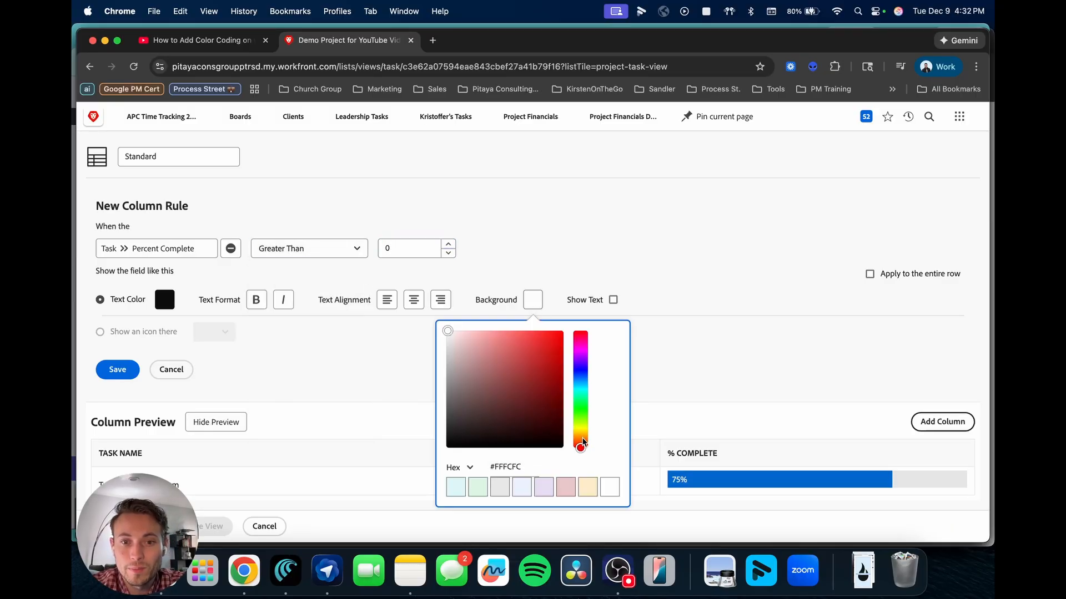
drag(580, 446, 584, 431)
drag(484, 332, 491, 332)
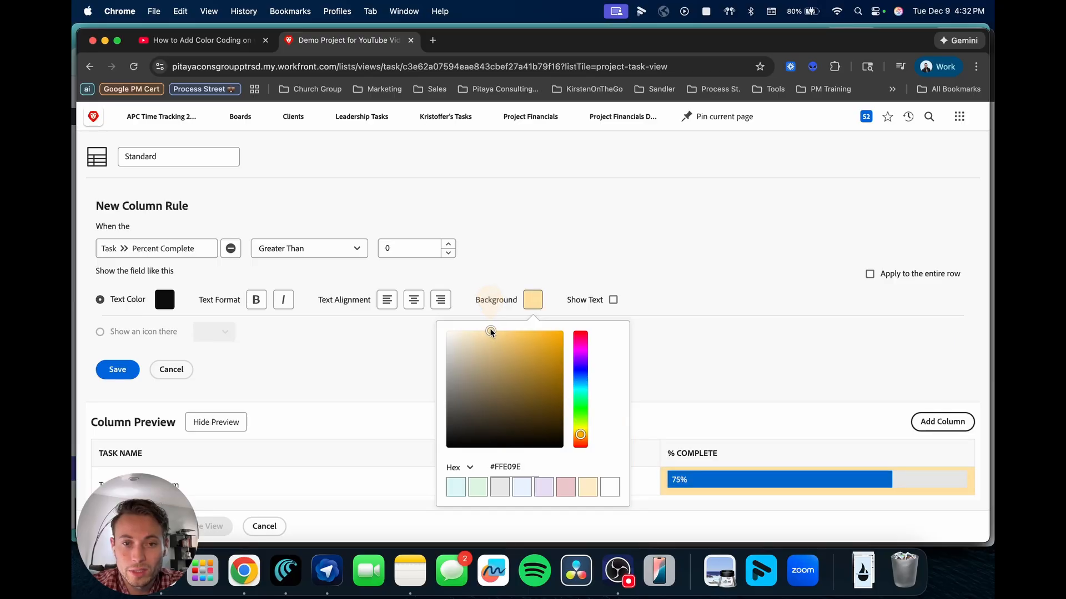
click(350, 347)
click(115, 371)
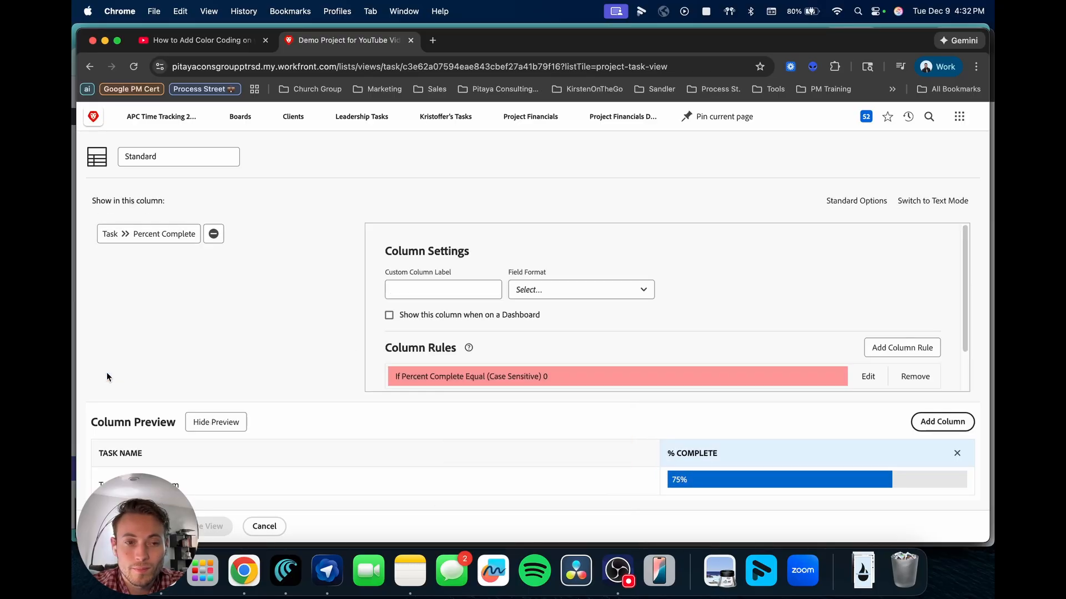
Add and save a third column rule giving Percent Complete Equal to 100 a light green background
scroll(488, 343, down, 2)
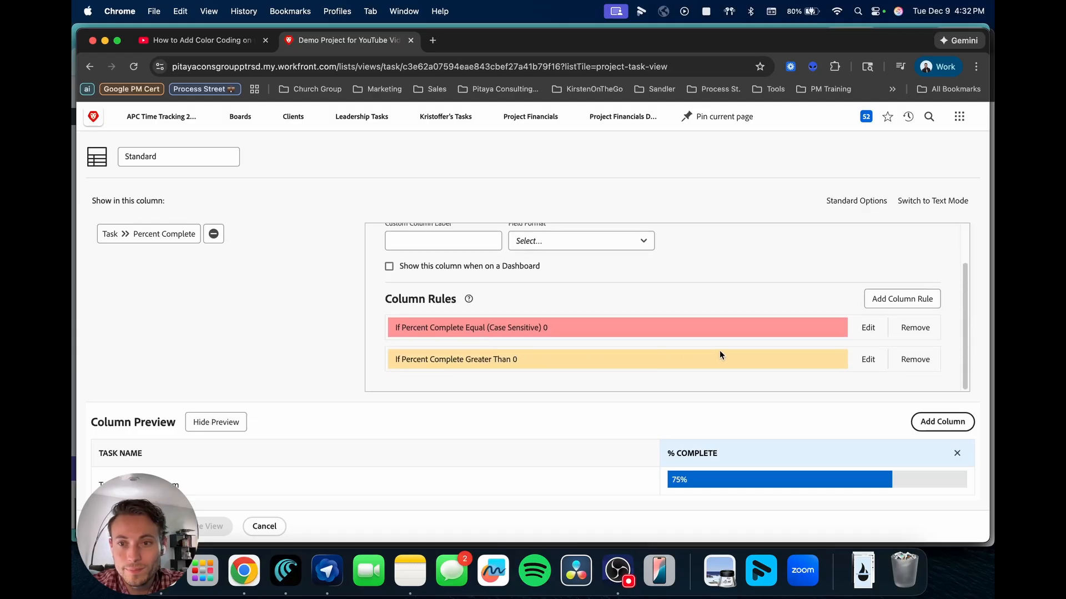
click(888, 298)
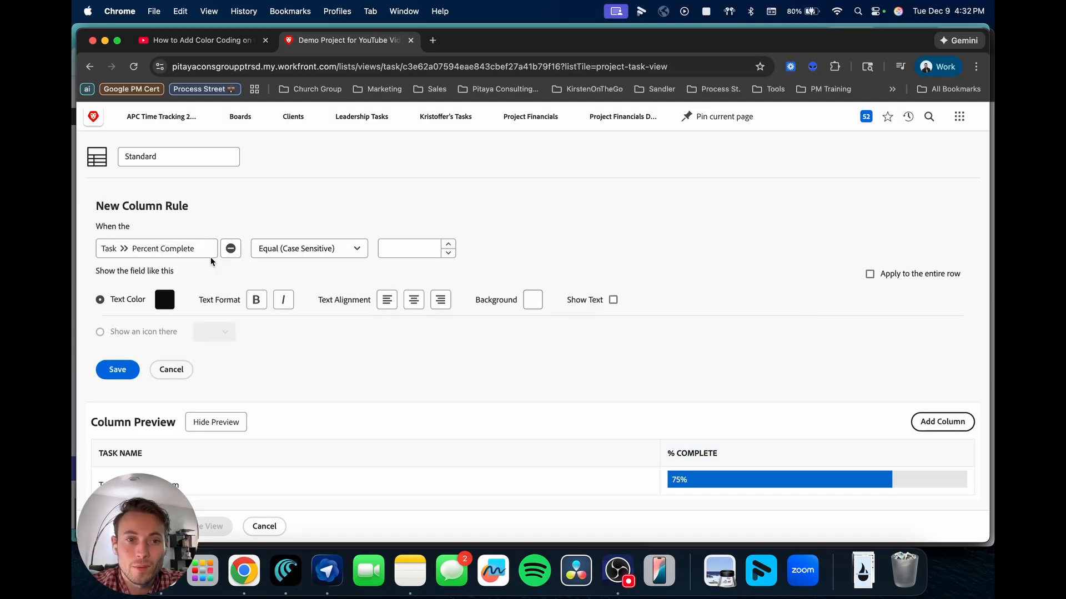
click(284, 250)
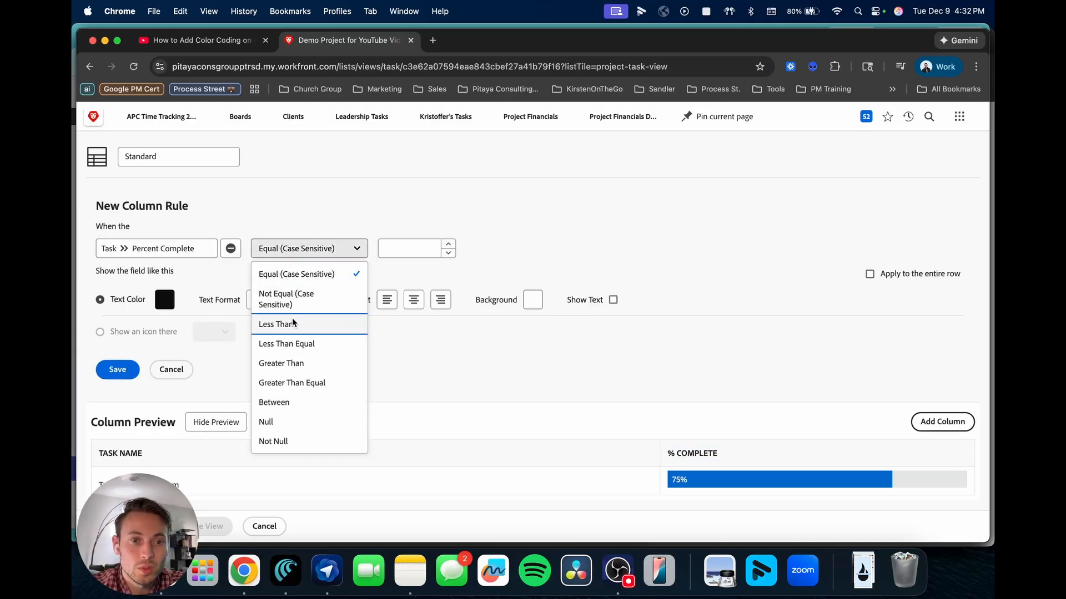
click(400, 248)
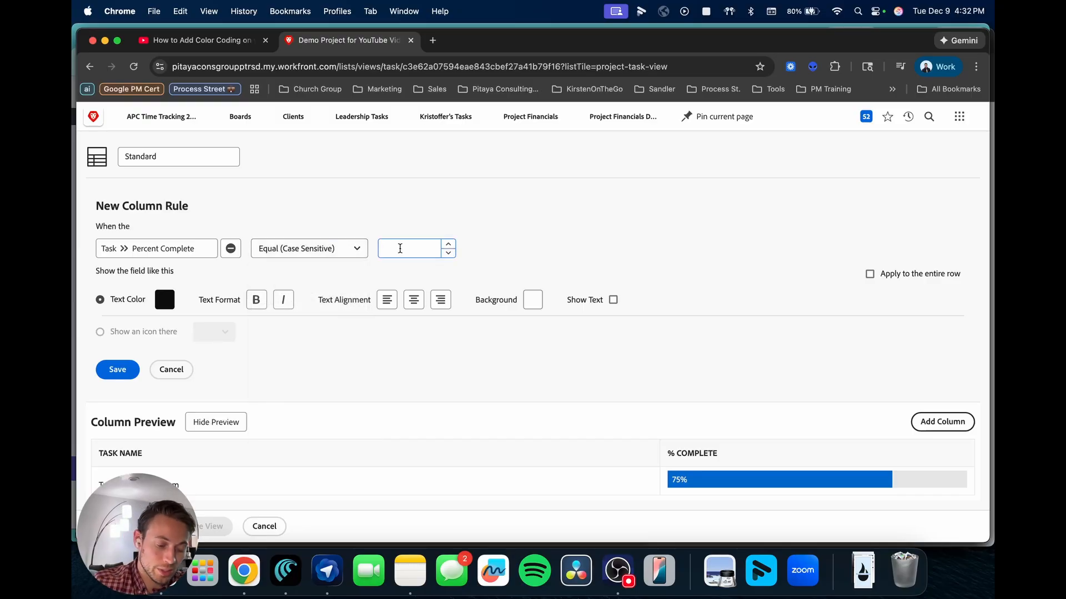
text(100)
click(533, 300)
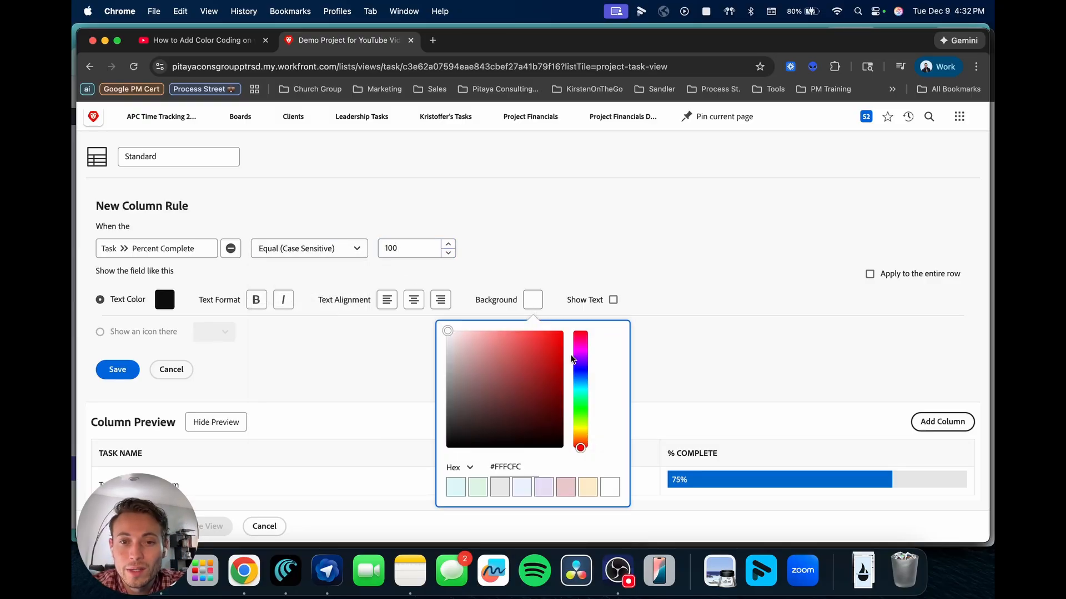
click(580, 422)
drag(579, 420, 580, 416)
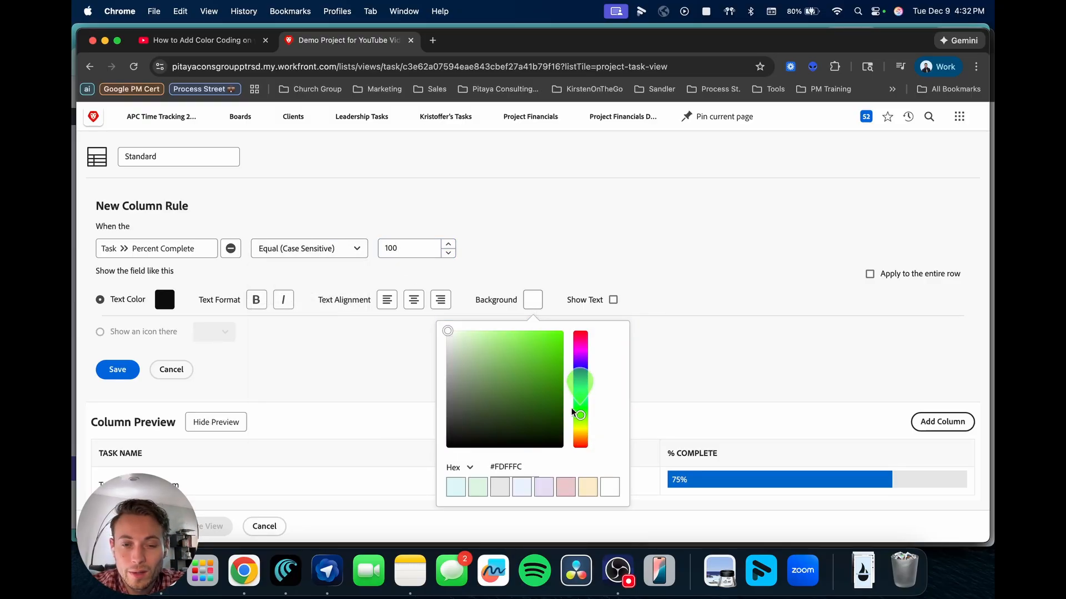
click(480, 331)
click(106, 371)
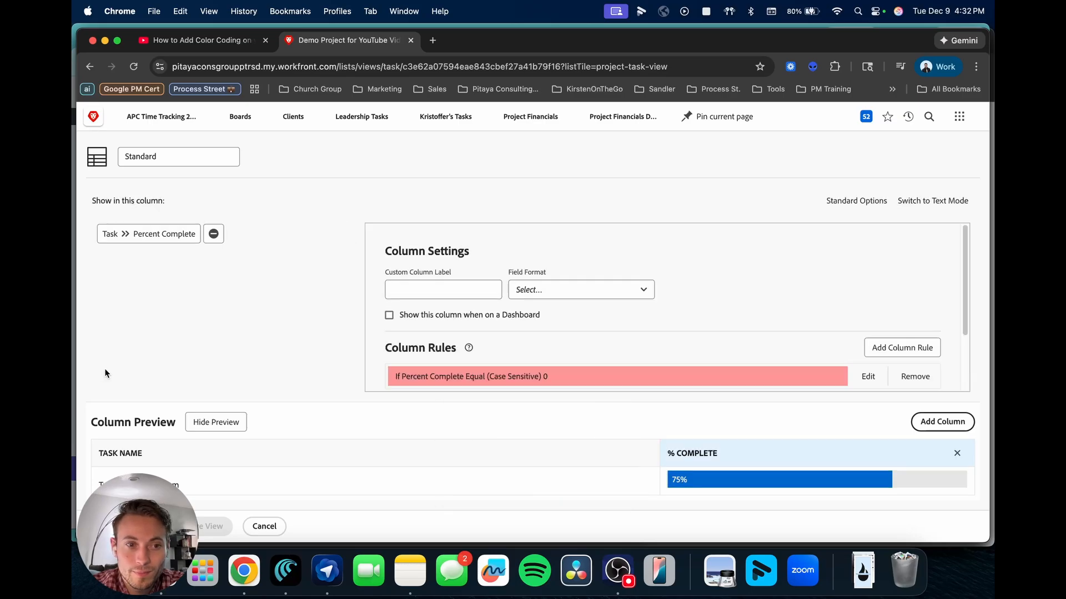
scroll(572, 329, down, 3)
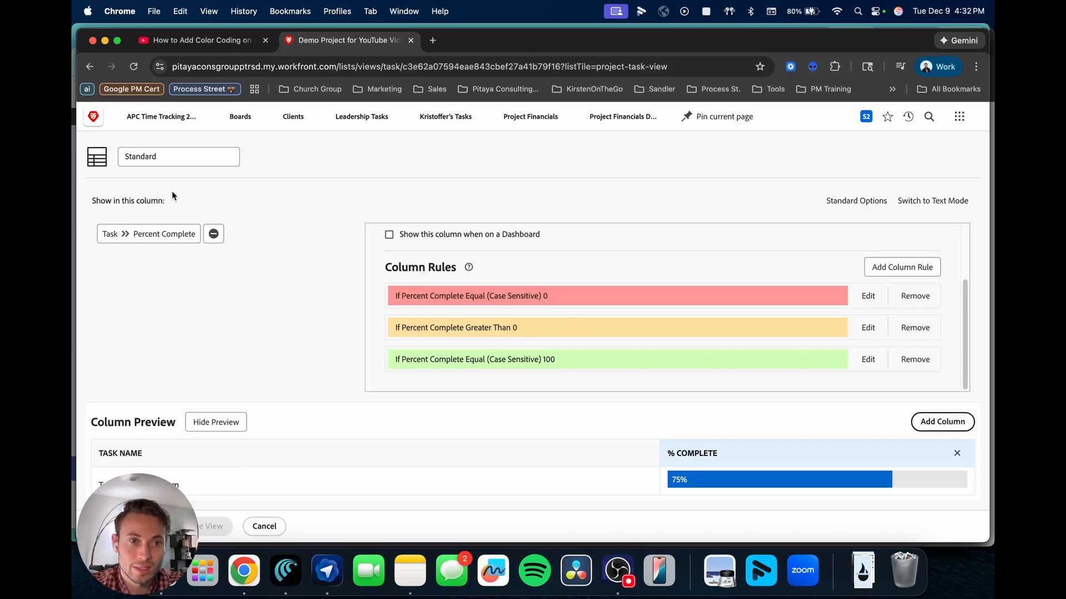
Save the view as a new view named Percent Color Demo and widen the % Complete column in the task list
click(193, 163)
double_click(194, 163)
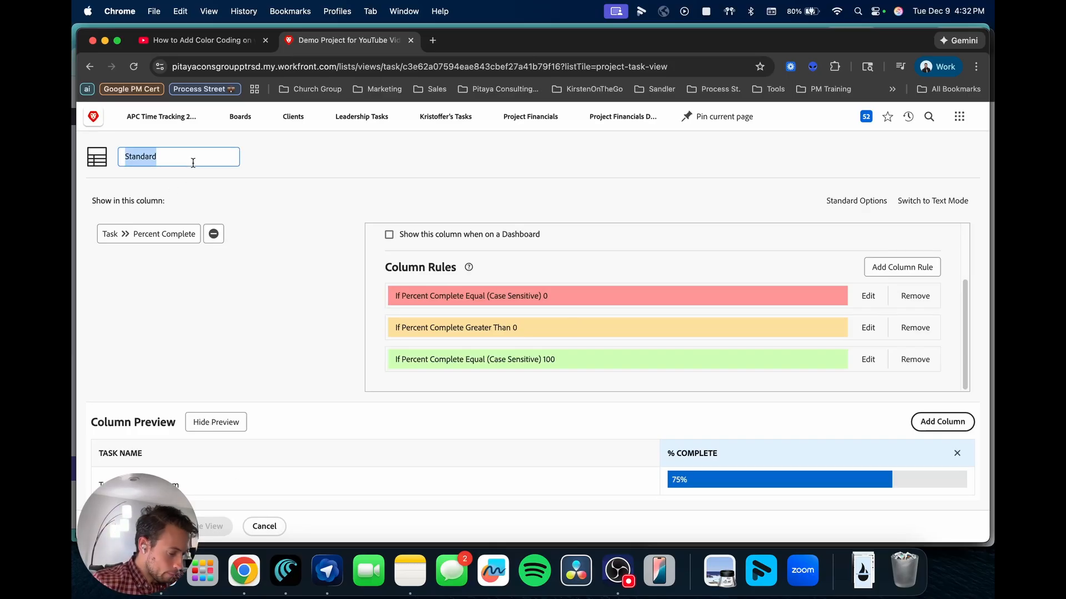
text(Percent Color)
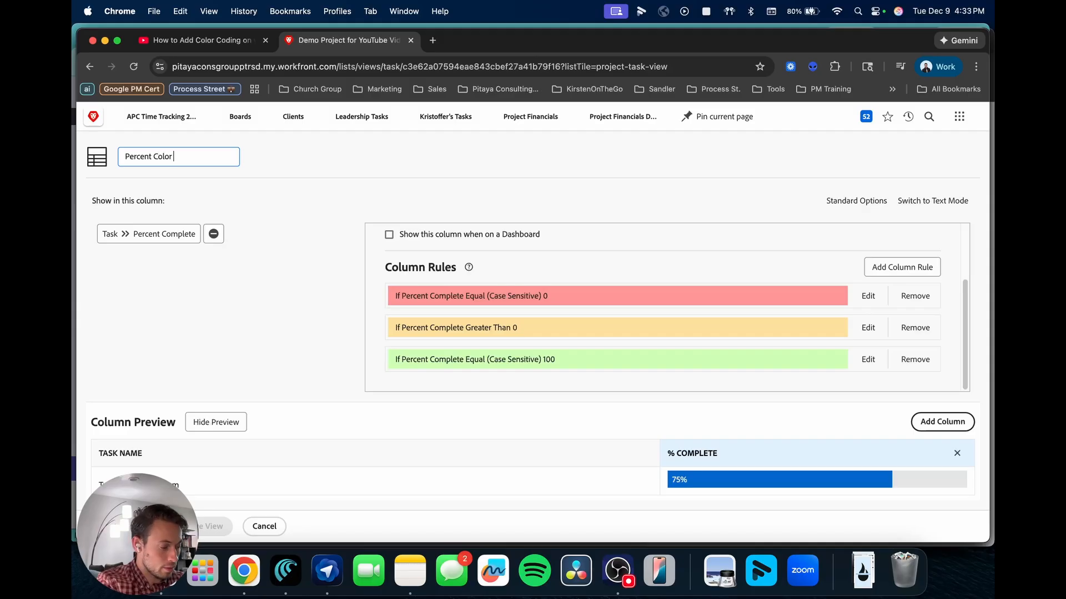
text( Demo)
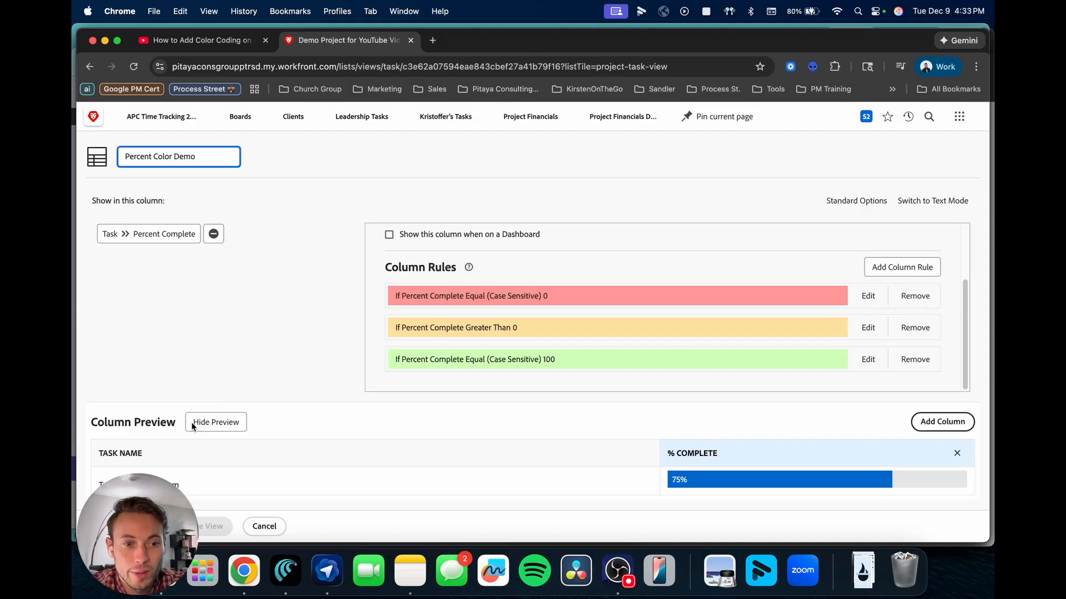
click(214, 526)
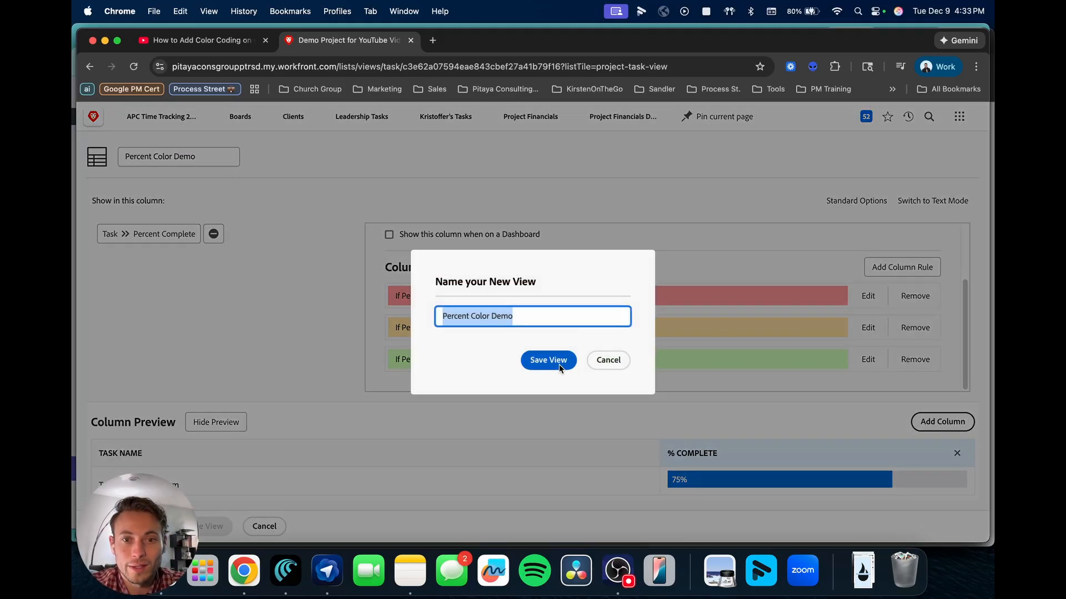
click(559, 365)
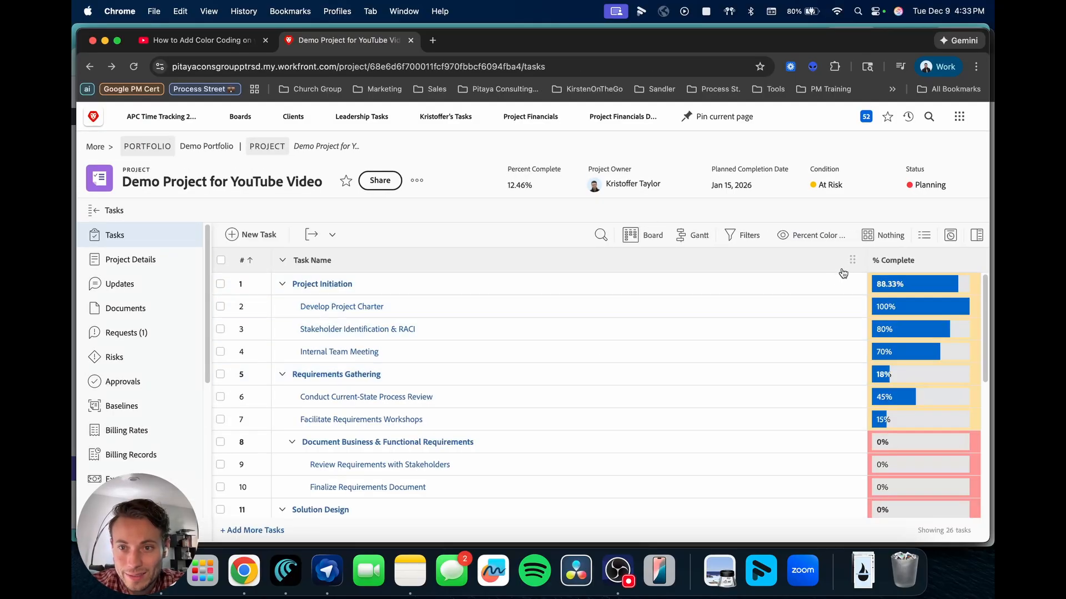
drag(868, 261, 575, 278)
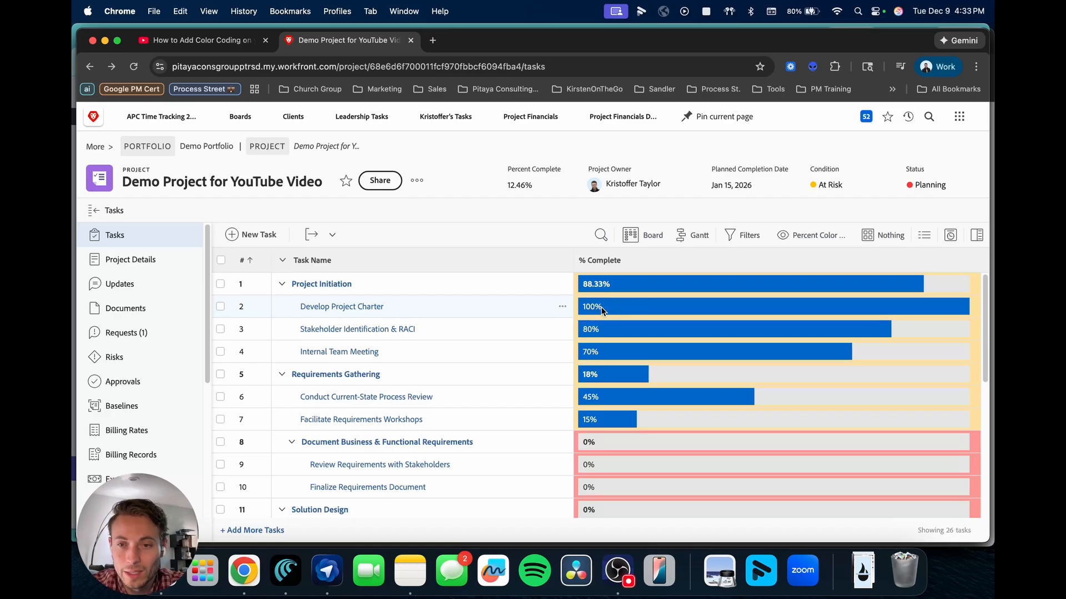
Reopen the Percent Color Demo view for editing and show the % Complete column's rules in its advanced options
click(793, 235)
scroll(819, 383, down, 10)
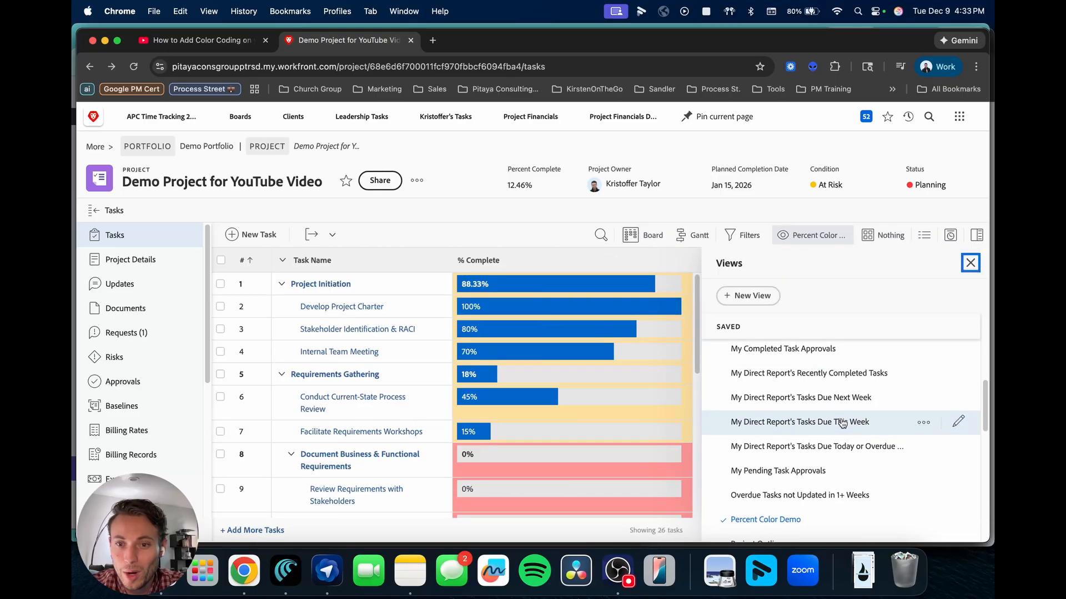
click(958, 463)
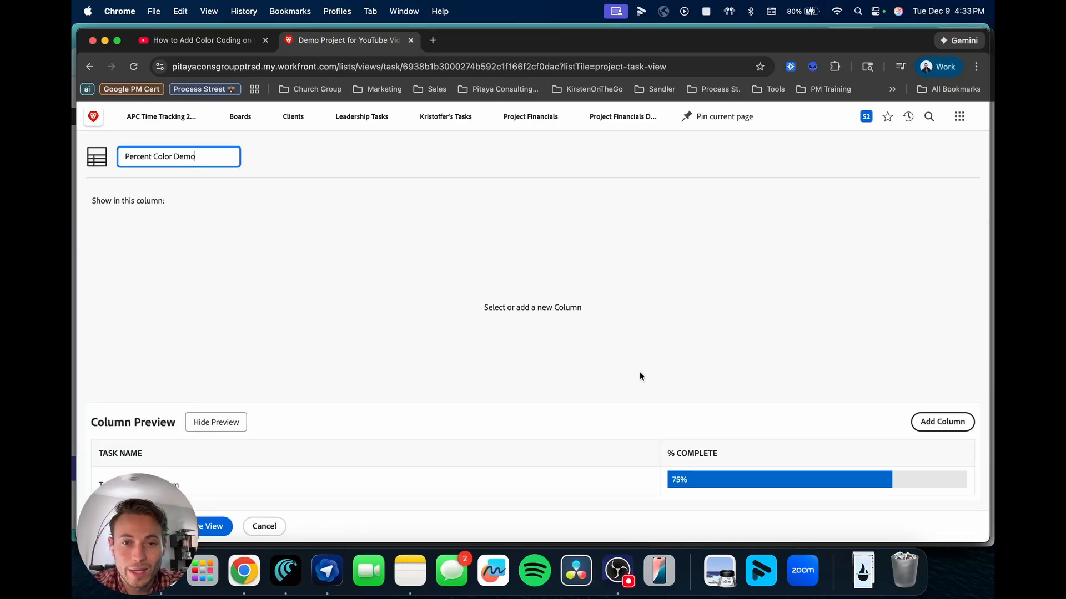
click(855, 201)
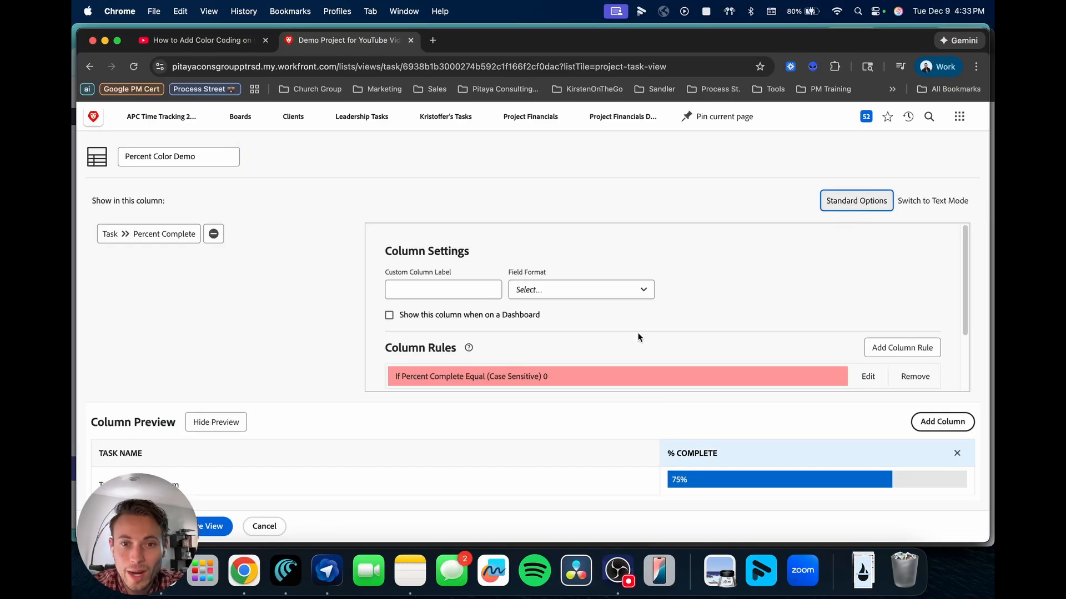
scroll(637, 335, down, 4)
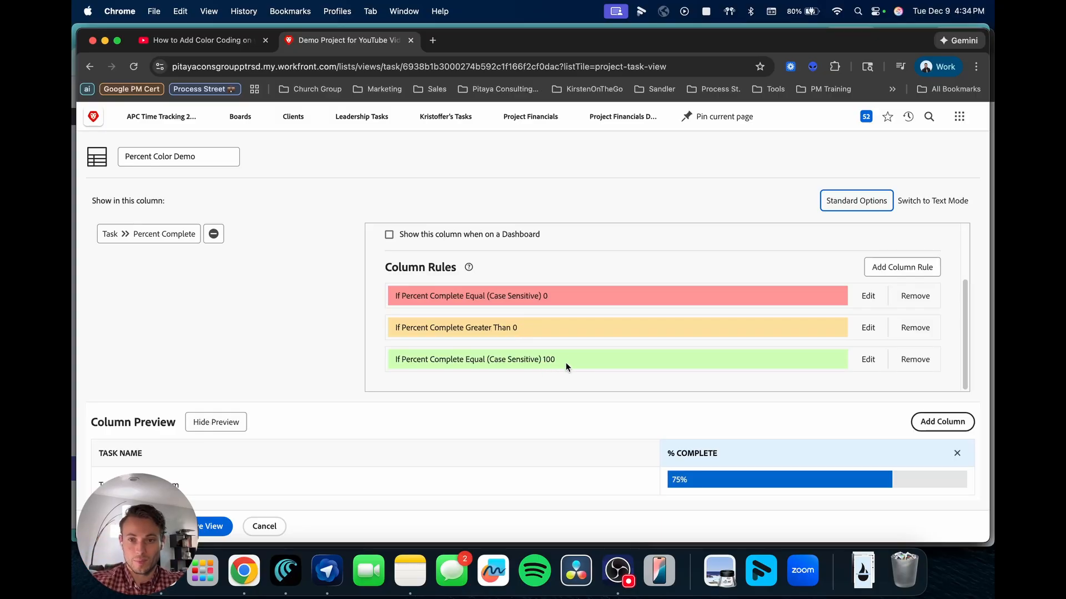
Change the light orange rule's condition to Percent Complete Less Than 100 and save the rule and the view
click(868, 327)
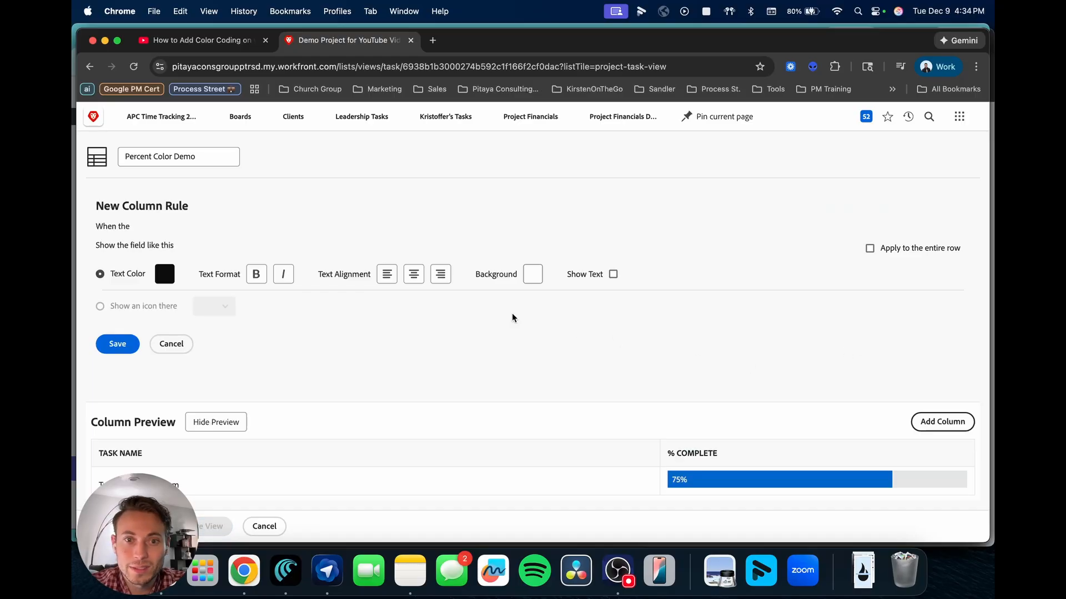
click(325, 251)
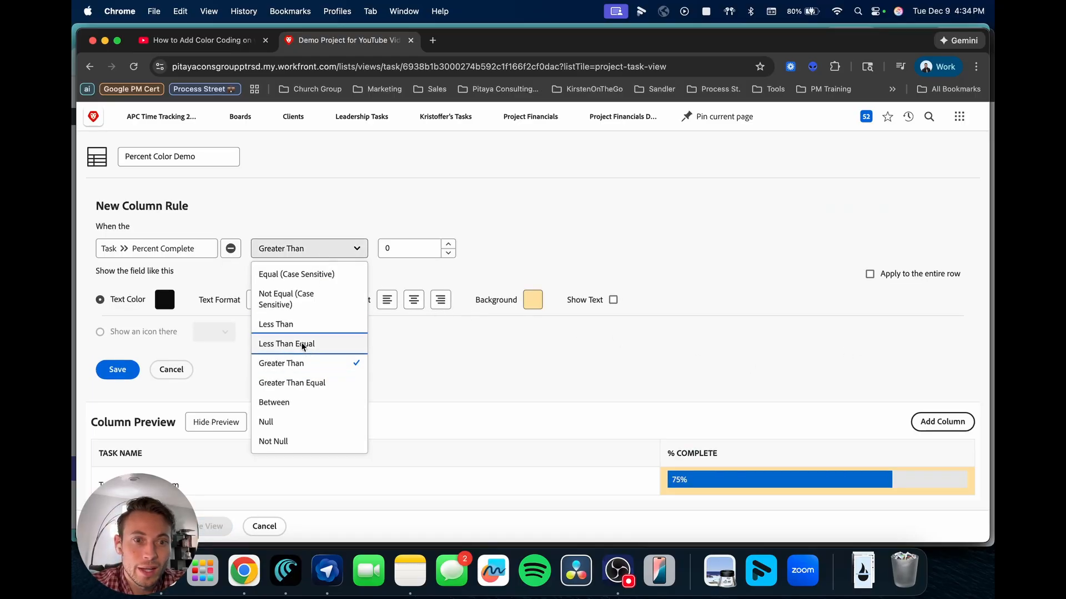
click(276, 324)
double_click(399, 248)
text(100)
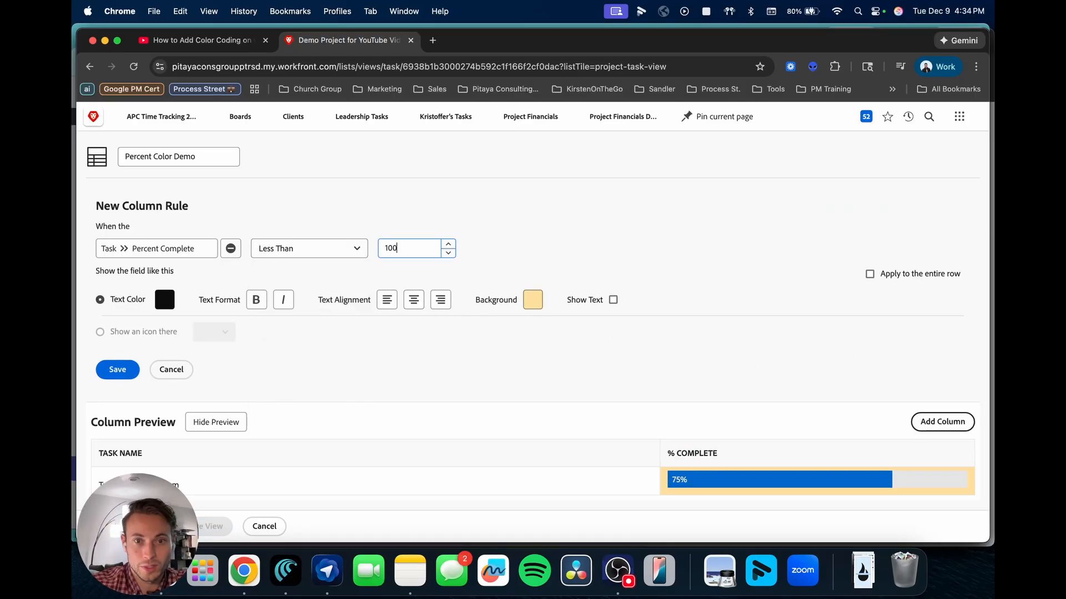
scroll(444, 355, down, 3)
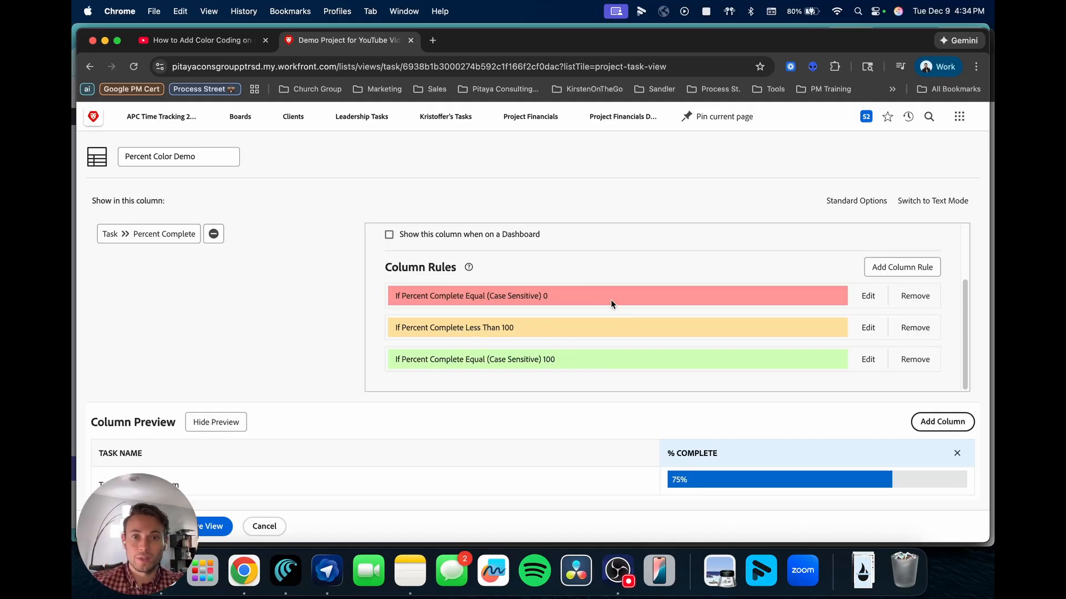
click(215, 525)
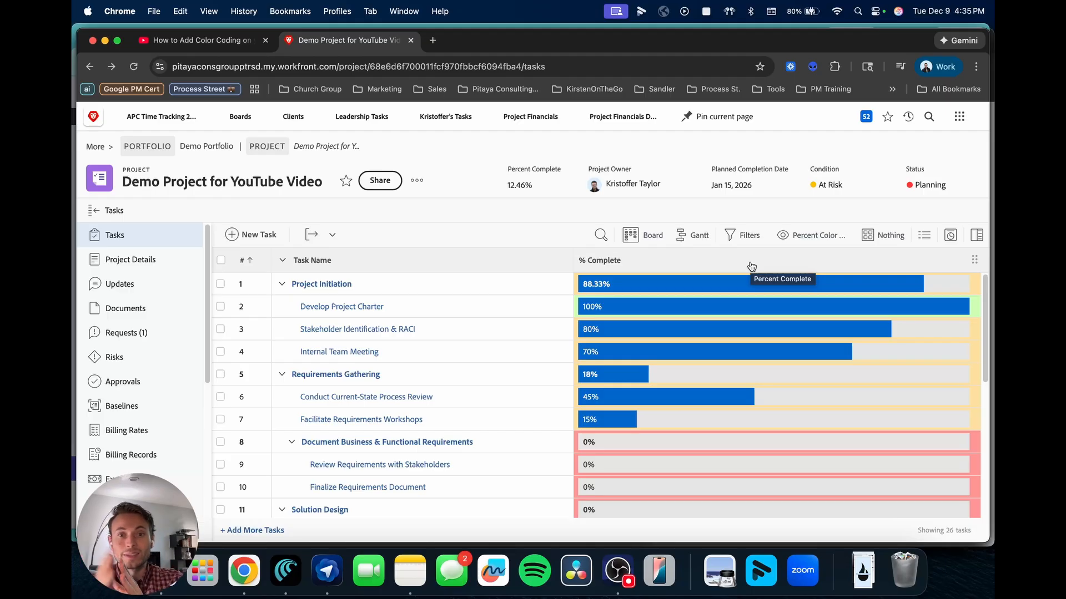
Reopen the Percent Color Demo view for editing and add a column showing the task Status field
click(803, 236)
scroll(863, 438, down, 2)
scroll(860, 425, down, 10)
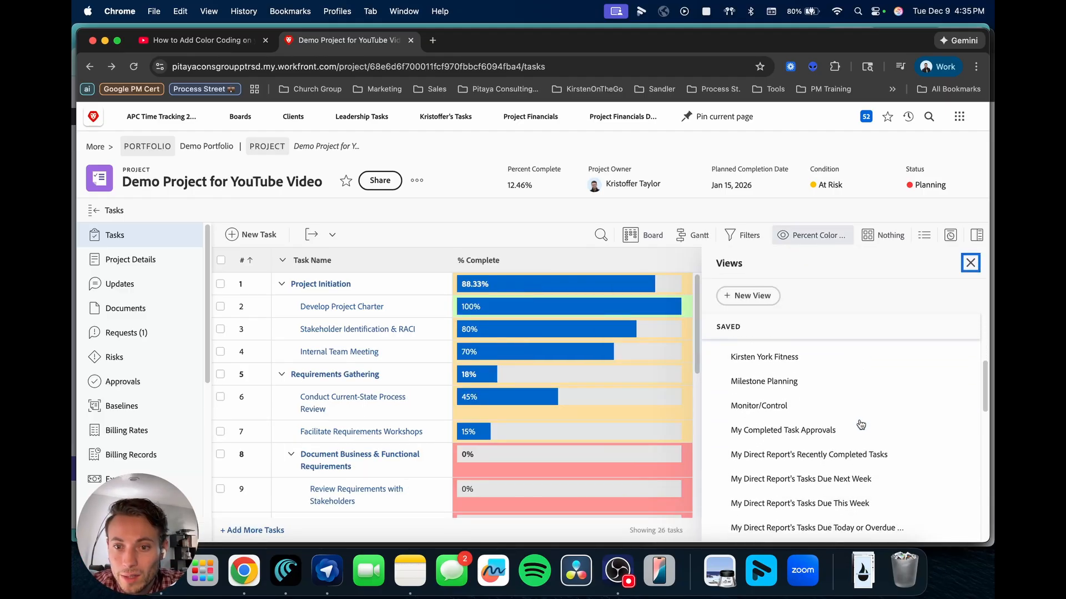
click(958, 485)
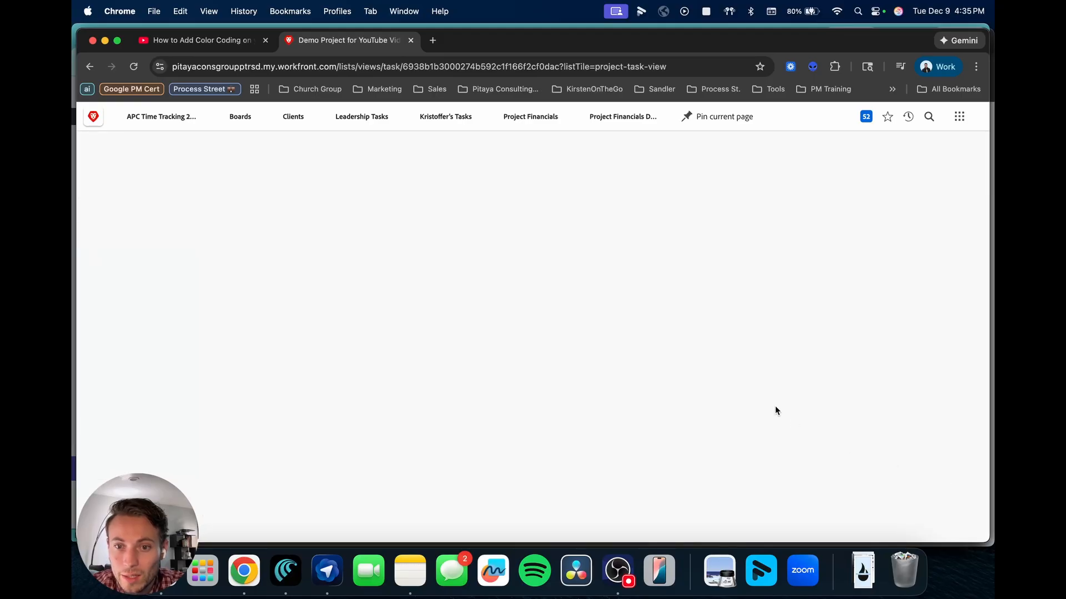
click(942, 422)
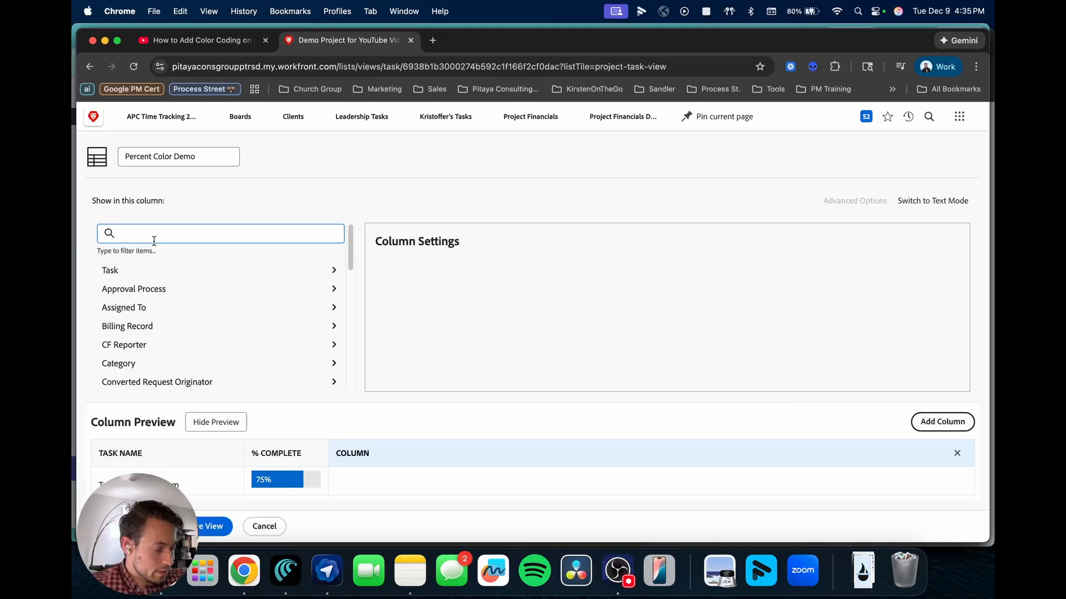
text(status)
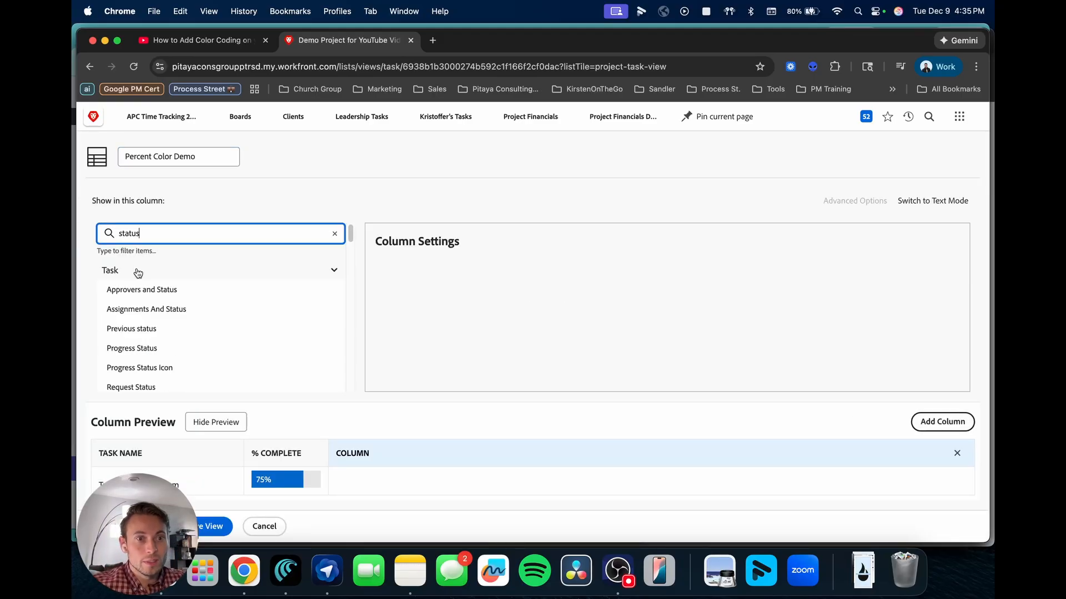
scroll(188, 305, down, 3)
click(144, 312)
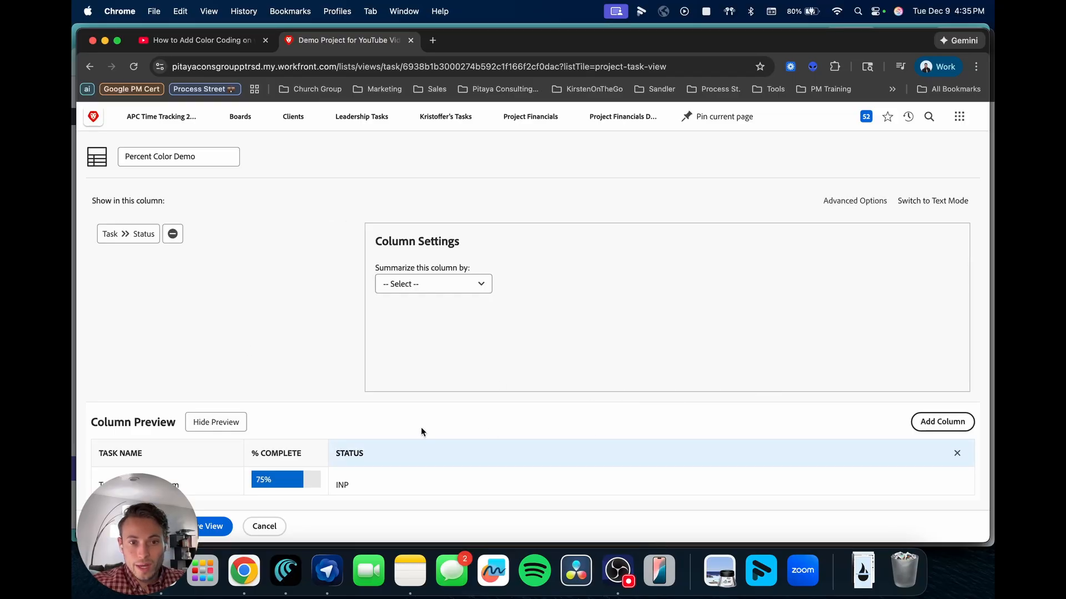
Edit the % Complete column's light orange rule so it applies when Percent Complete is Less Than 50
click(262, 454)
click(873, 203)
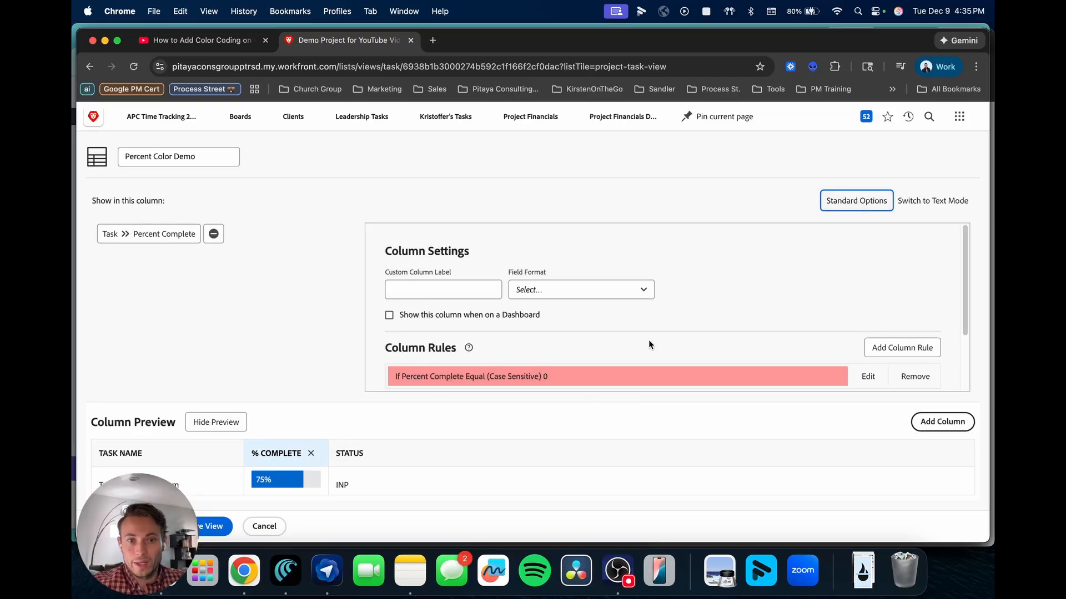
scroll(855, 339, down, 3)
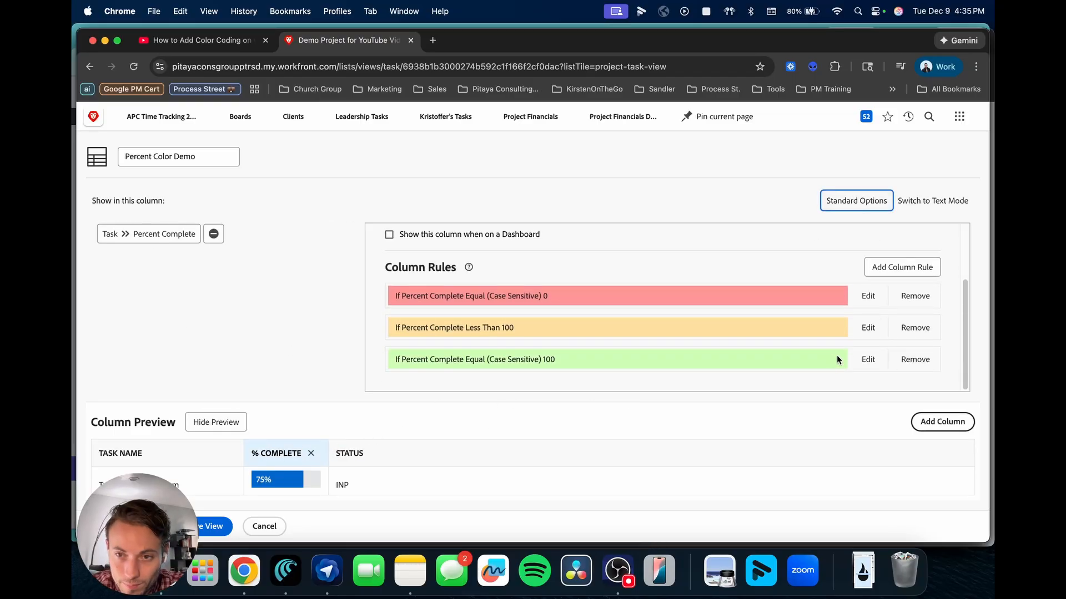
click(868, 328)
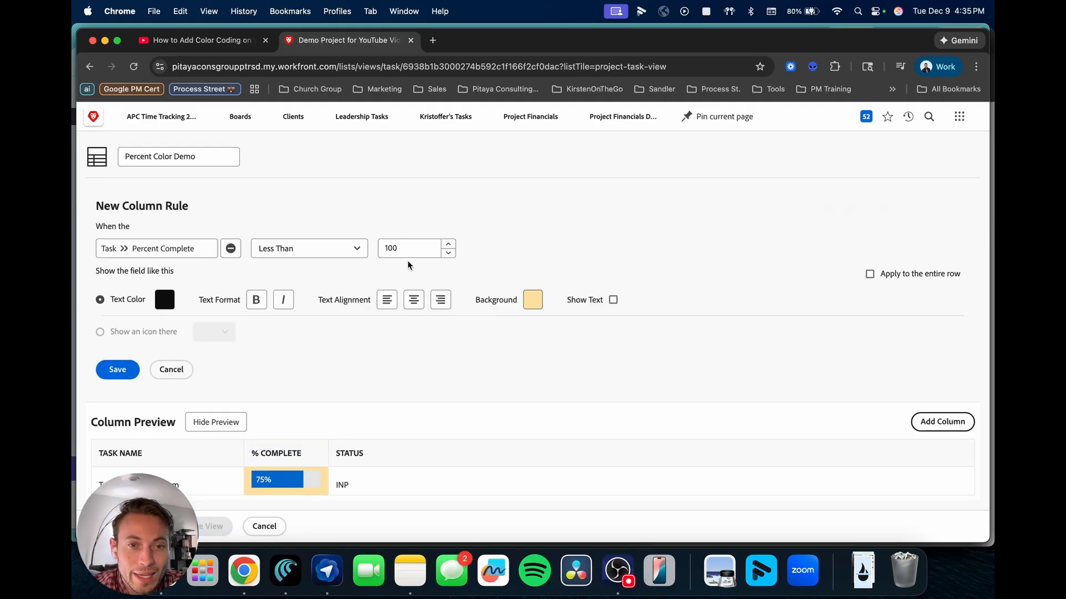
double_click(414, 249)
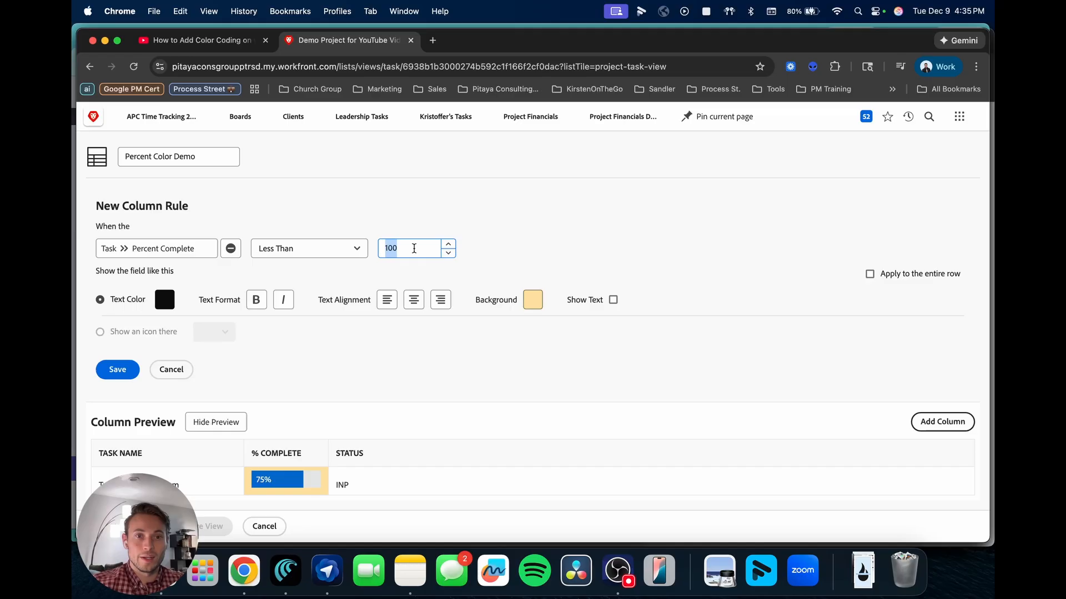
text(50)
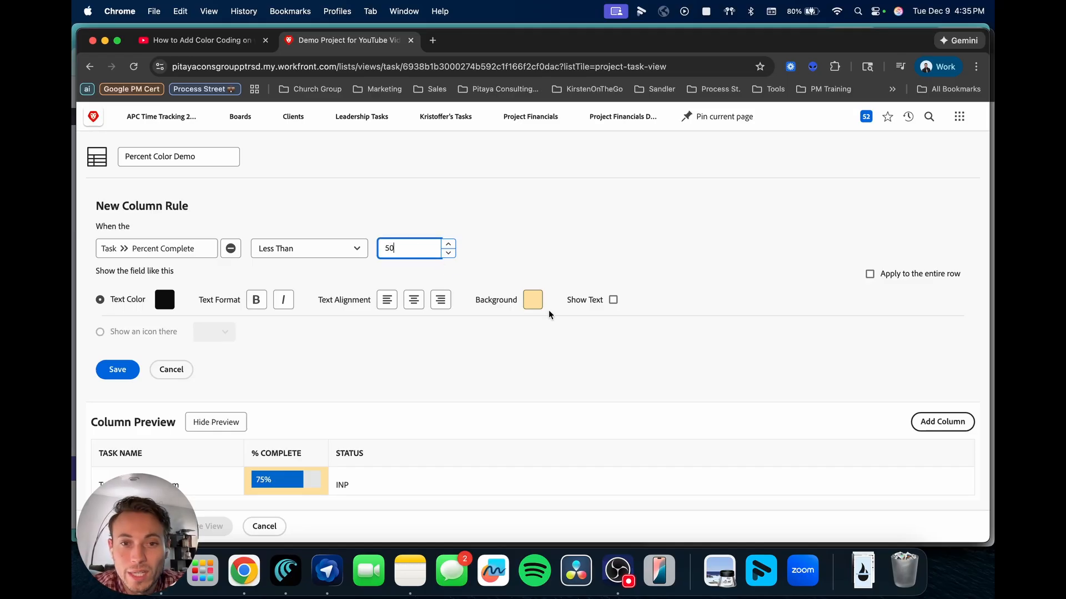
Change the Less Than 50 rule's background to a deeper orange, #FF9E61
click(534, 302)
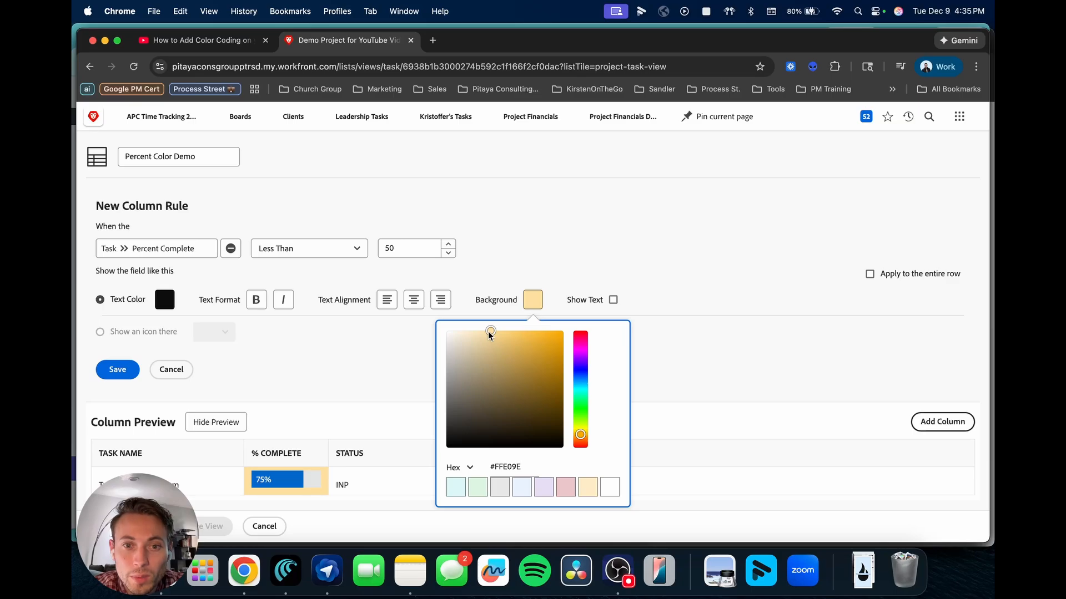
drag(488, 332, 518, 331)
drag(581, 446, 580, 440)
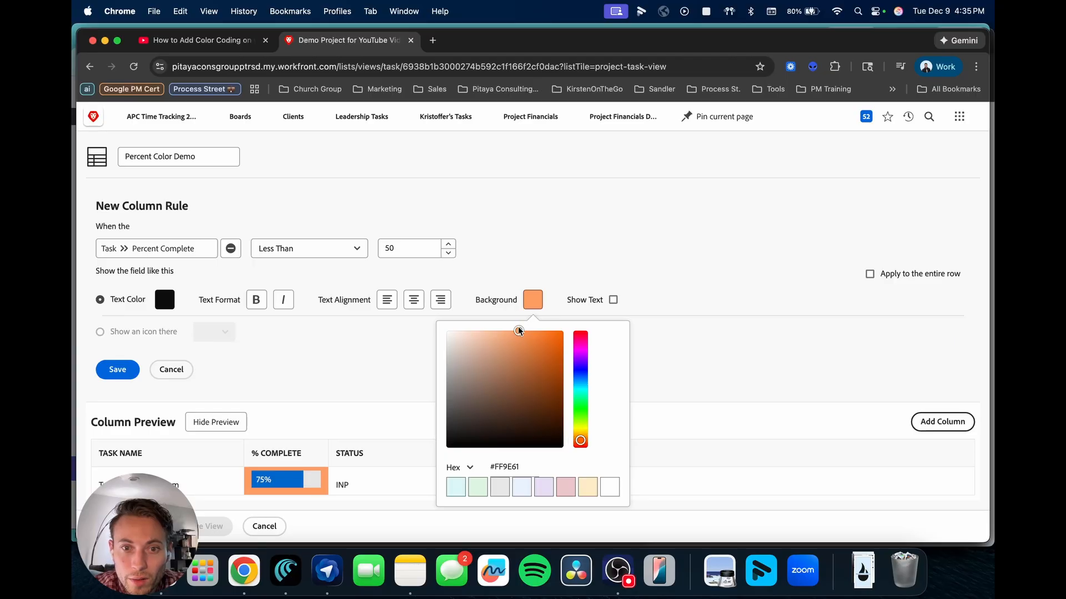
Deepen the Less Than 50 rule's orange background to #FF9659 and save the rule
mouse_move(519, 332)
mouse_down()
mouse_move(499, 344)
mouse_move(561, 322)
mouse_move(536, 315)
mouse_move(522, 331)
mouse_up()
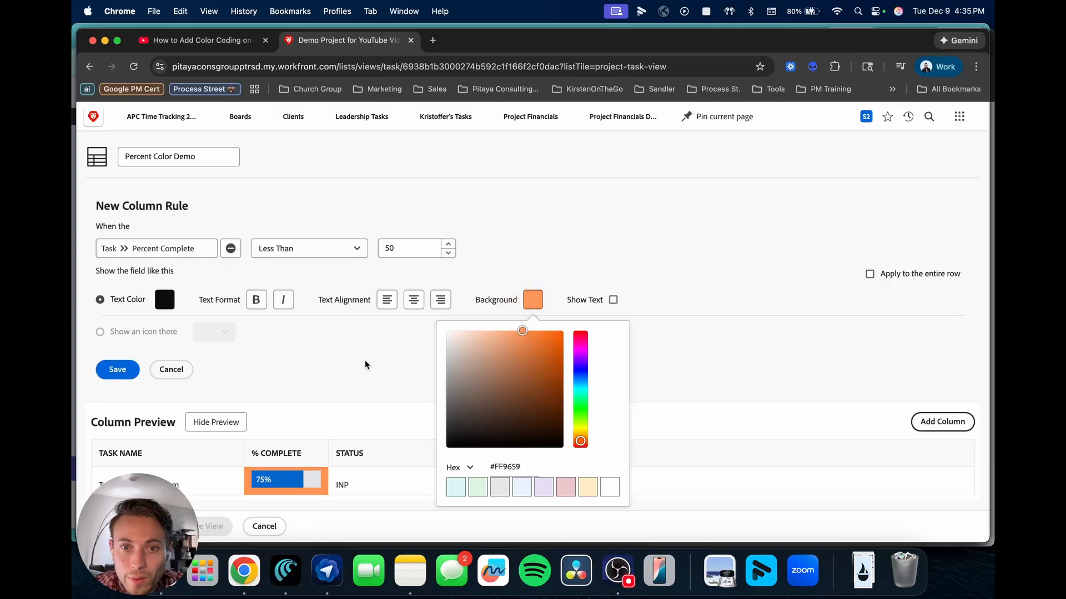
click(365, 360)
click(115, 372)
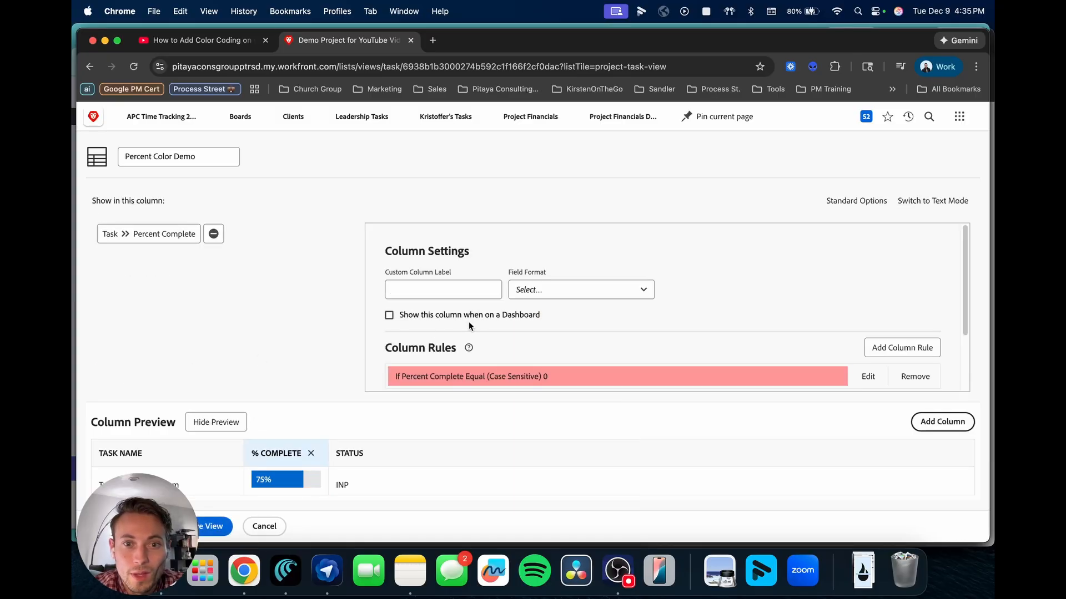
Edit the % Complete column's green rule so its condition is Percent Complete Less Than 100
scroll(468, 322, down, 3)
click(867, 360)
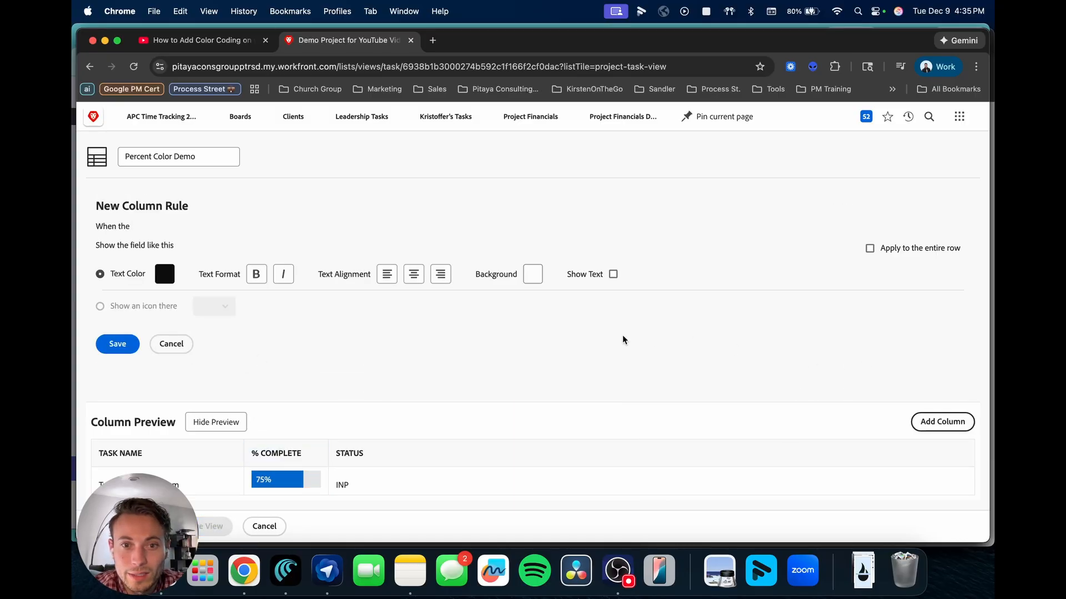
click(341, 251)
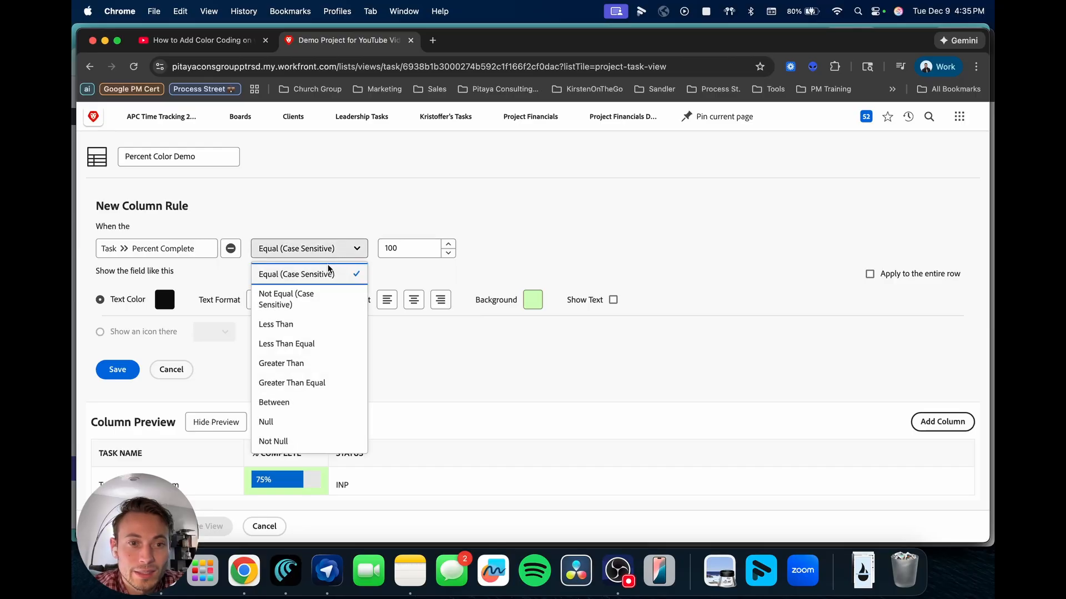
click(302, 328)
click(400, 252)
text(100)
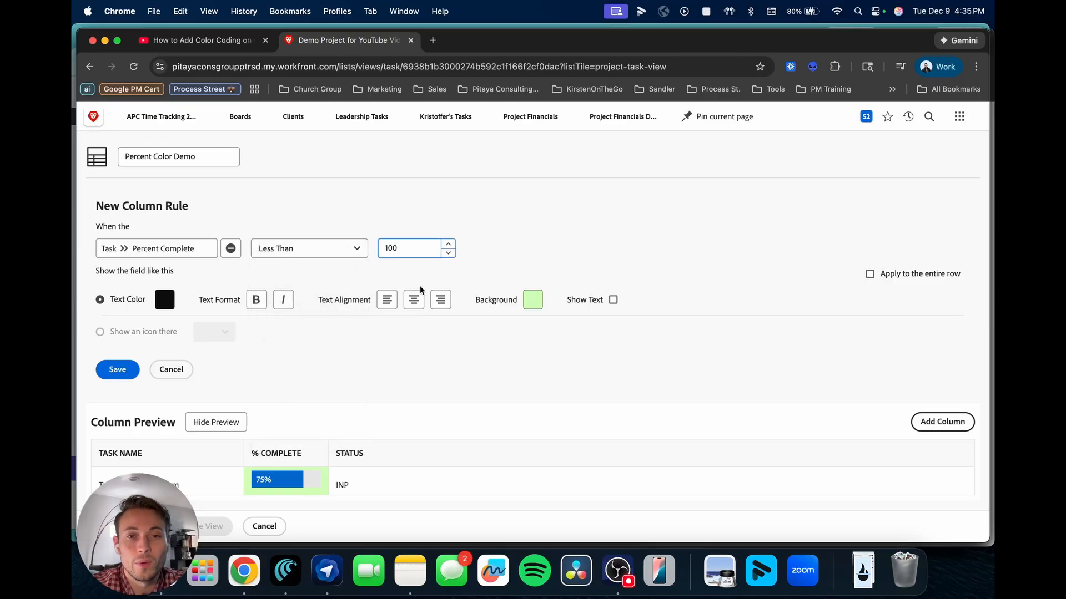
Change the Less Than 100 rule's background from green to a light yellow and save the rule
click(533, 299)
drag(581, 421, 582, 432)
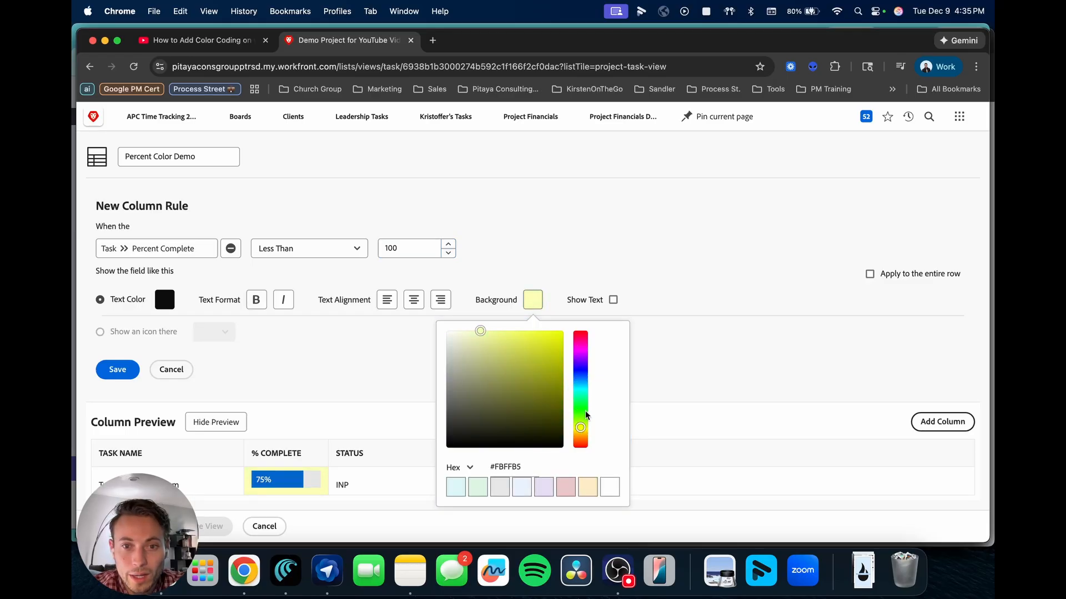
drag(478, 335, 473, 331)
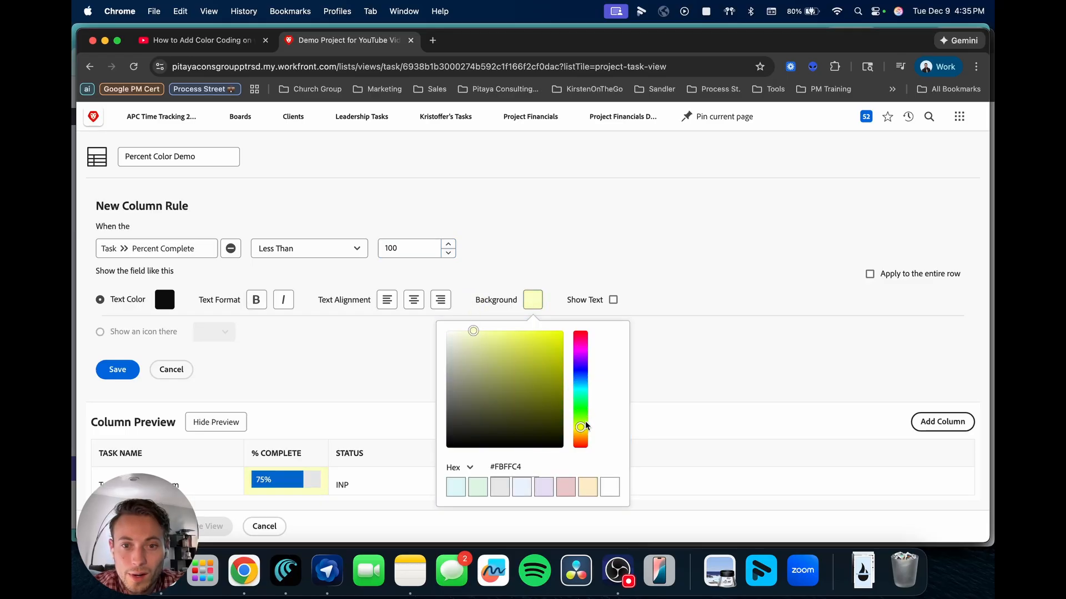
drag(580, 428, 580, 432)
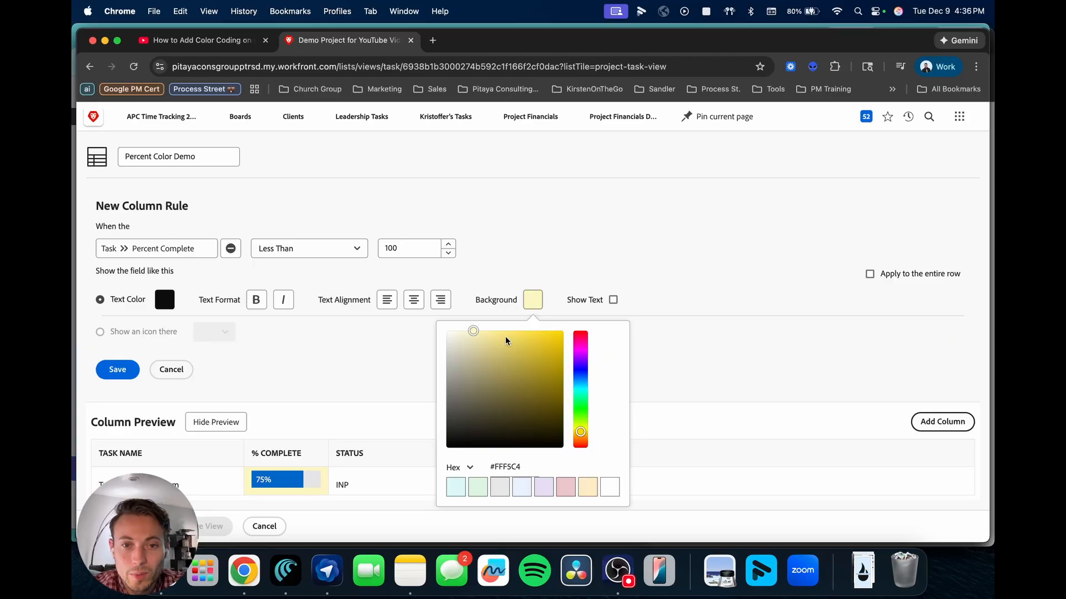
drag(463, 337, 481, 331)
click(118, 369)
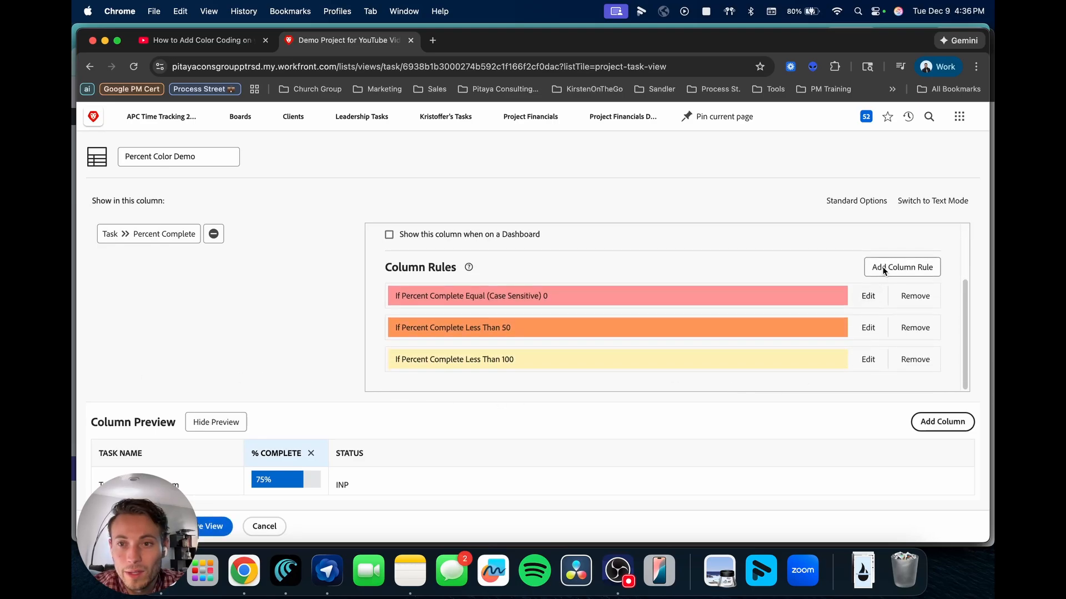
Add a column rule with a light green background for Percent Complete Equal 100, saving the rule and the view
click(884, 269)
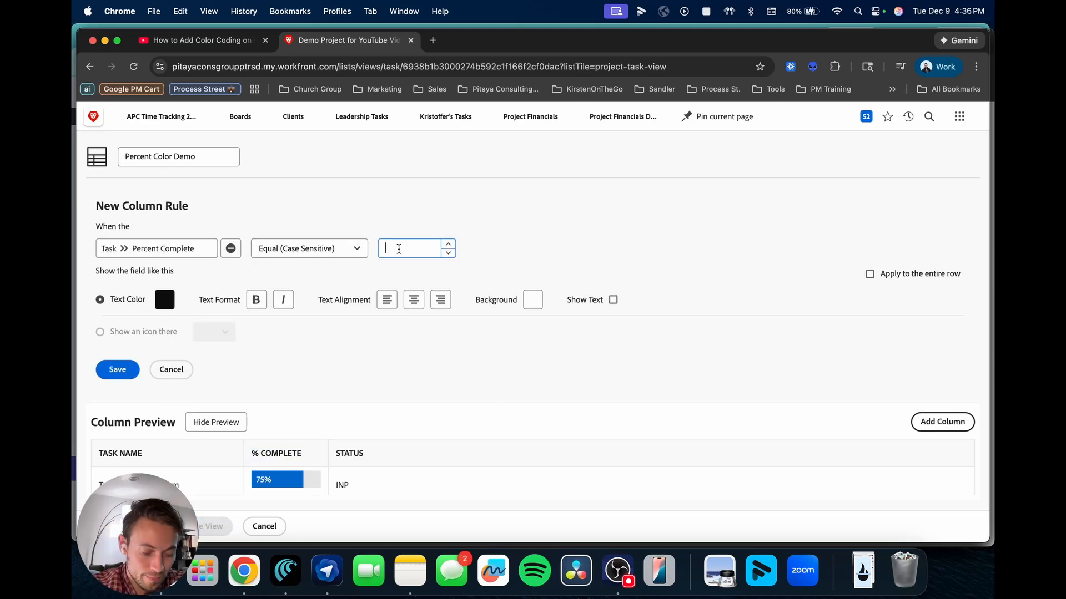
text(100)
click(533, 299)
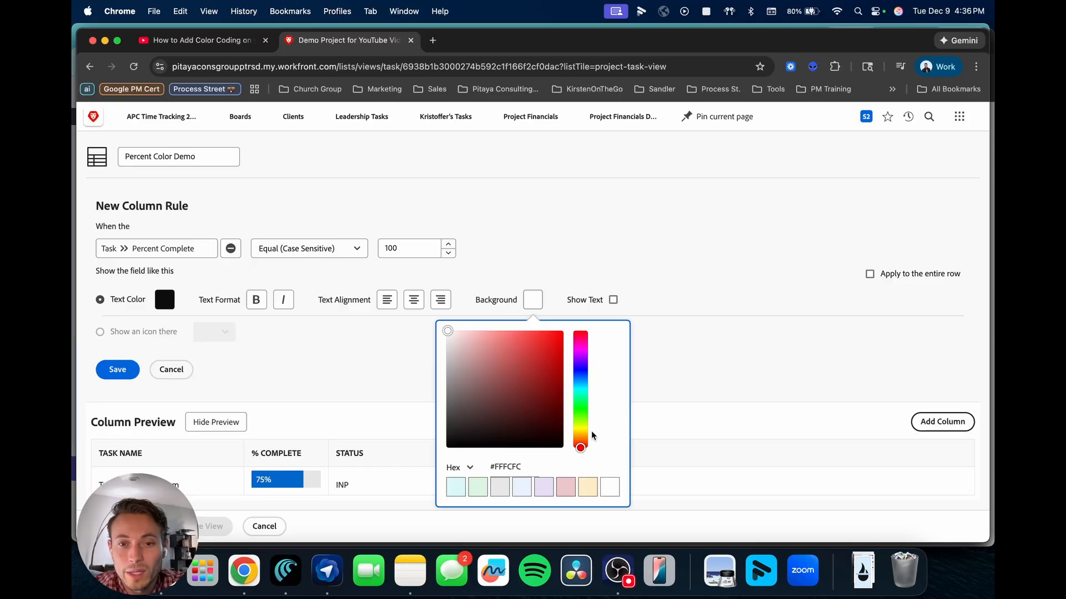
drag(580, 444, 577, 408)
drag(494, 335, 474, 317)
click(138, 369)
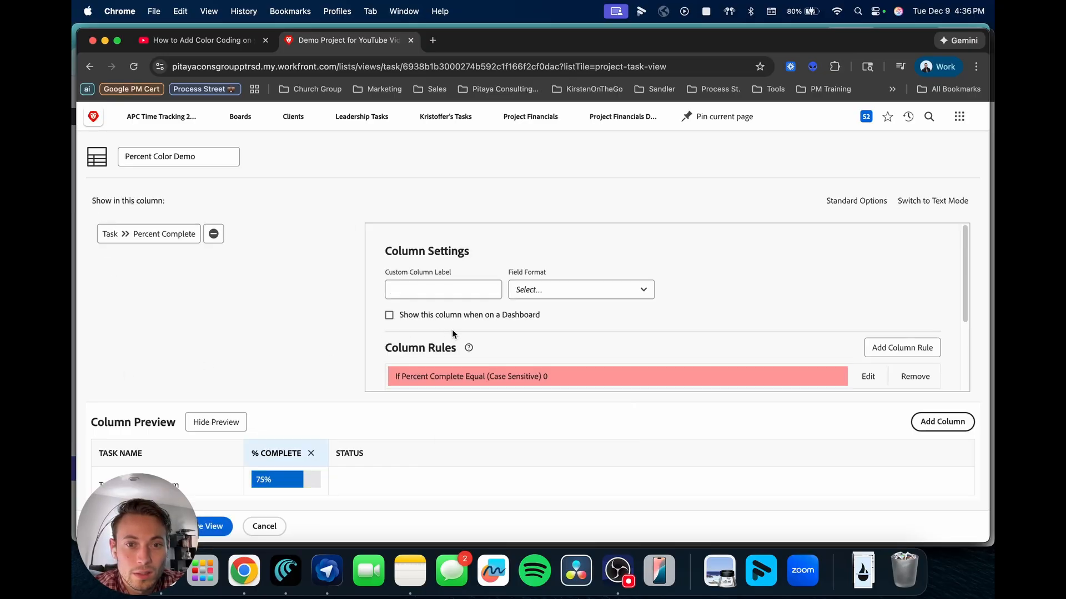
scroll(461, 331, down, 3)
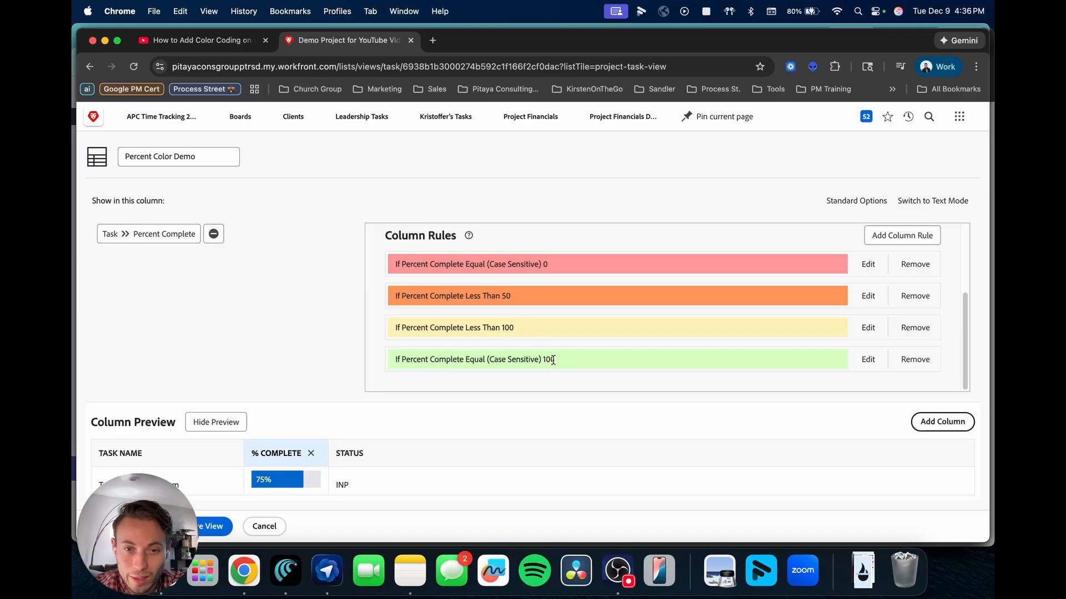
click(205, 526)
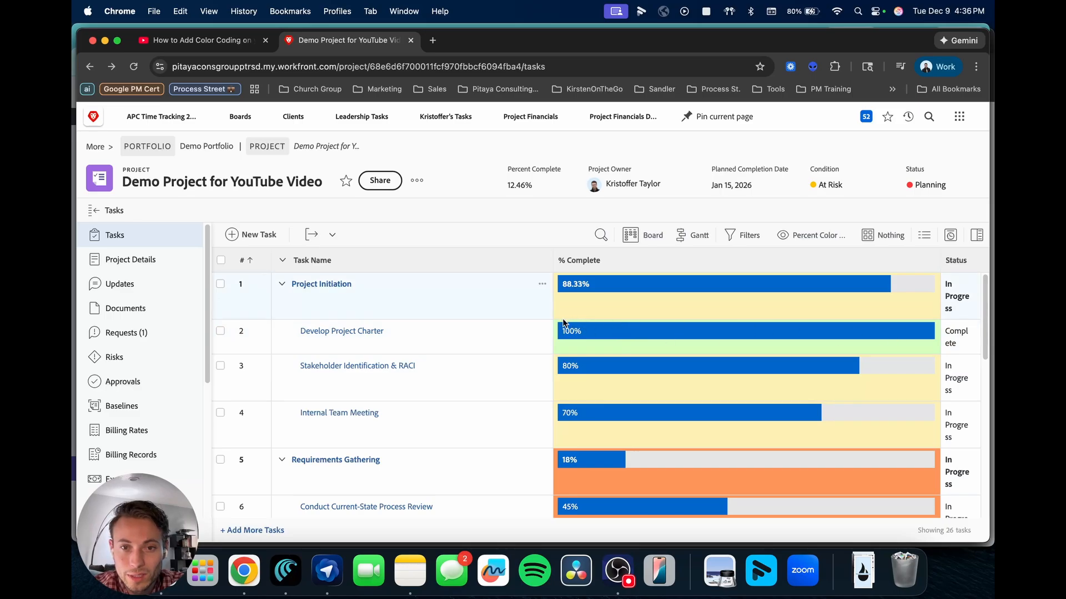
Examine the % Complete background colors for every task in the project's task list
scroll(566, 366, down, 3)
scroll(571, 378, up, 3)
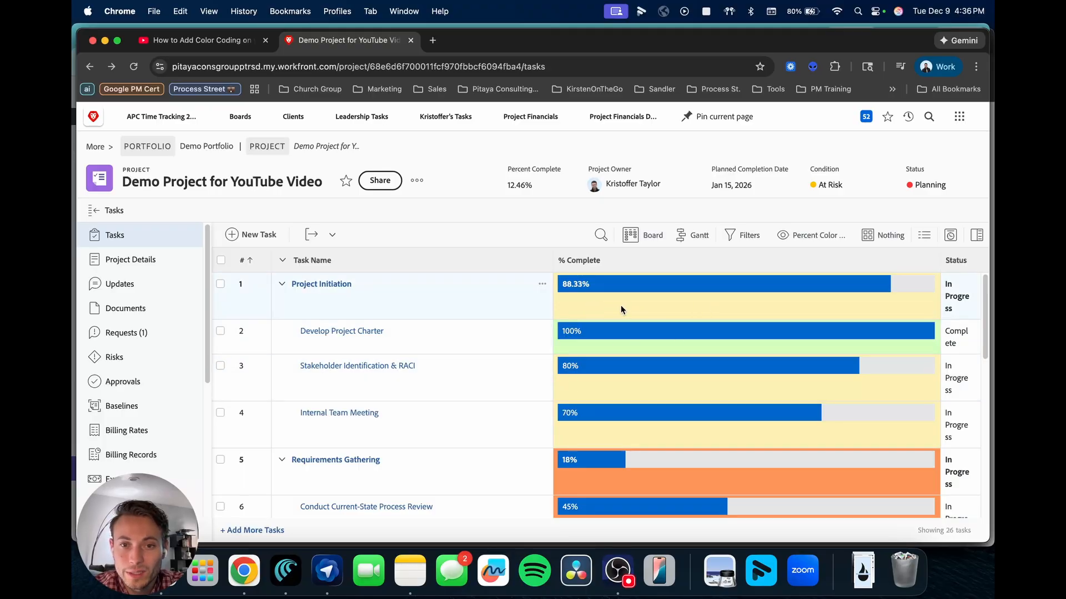
scroll(594, 364, down, 1)
scroll(593, 369, down, 3)
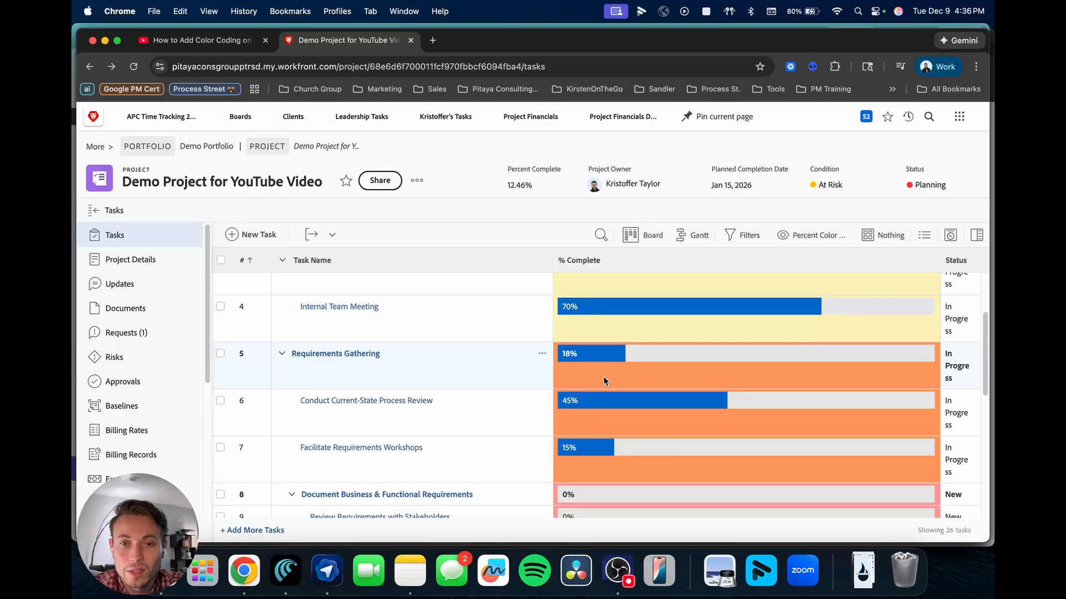
scroll(584, 384, down, 4)
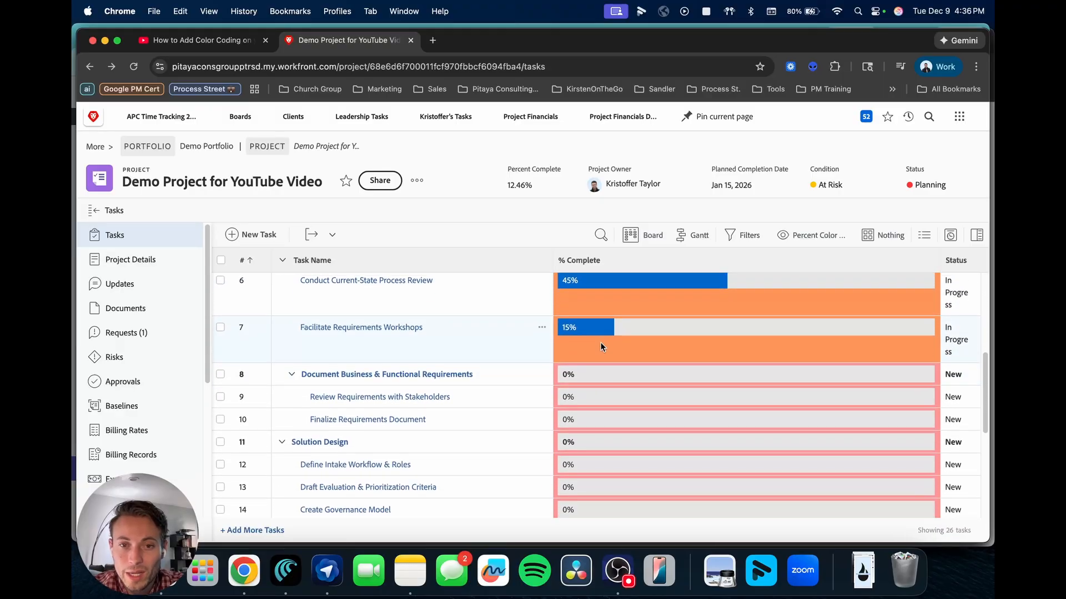
scroll(601, 342, down, 3)
scroll(591, 419, down, 7)
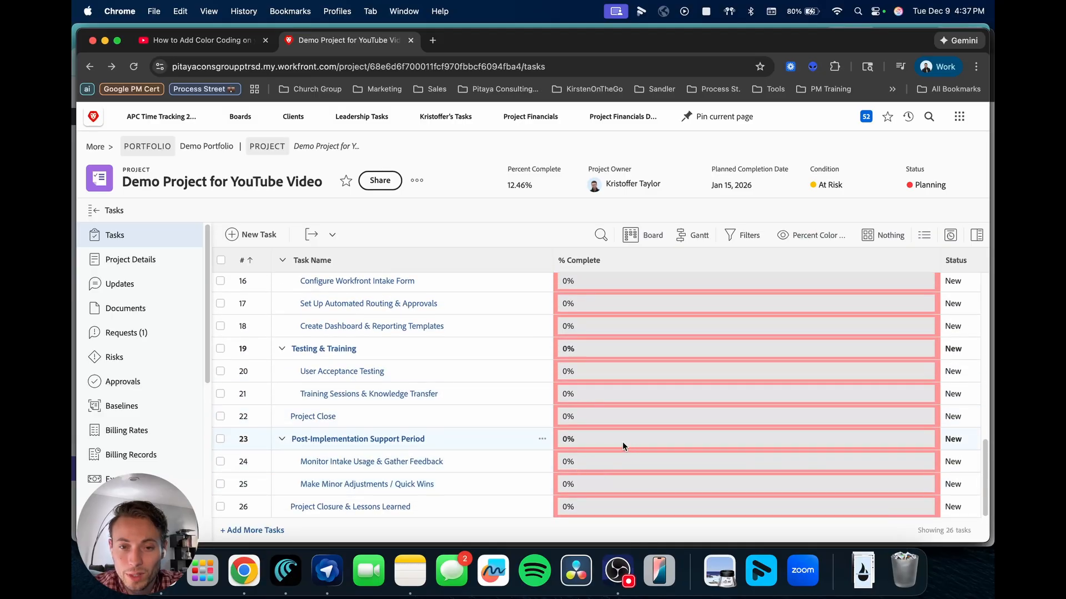
Narrow the Task Name column to give the Status column more room, and compare the row colors with the task statuses
drag(553, 260, 410, 272)
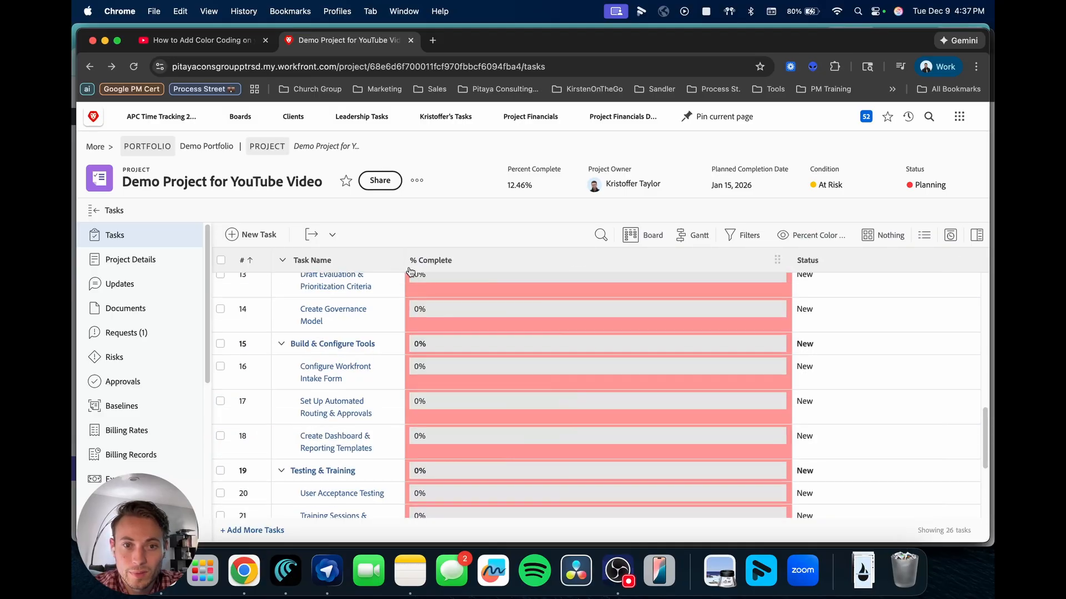
scroll(500, 382, up, 8)
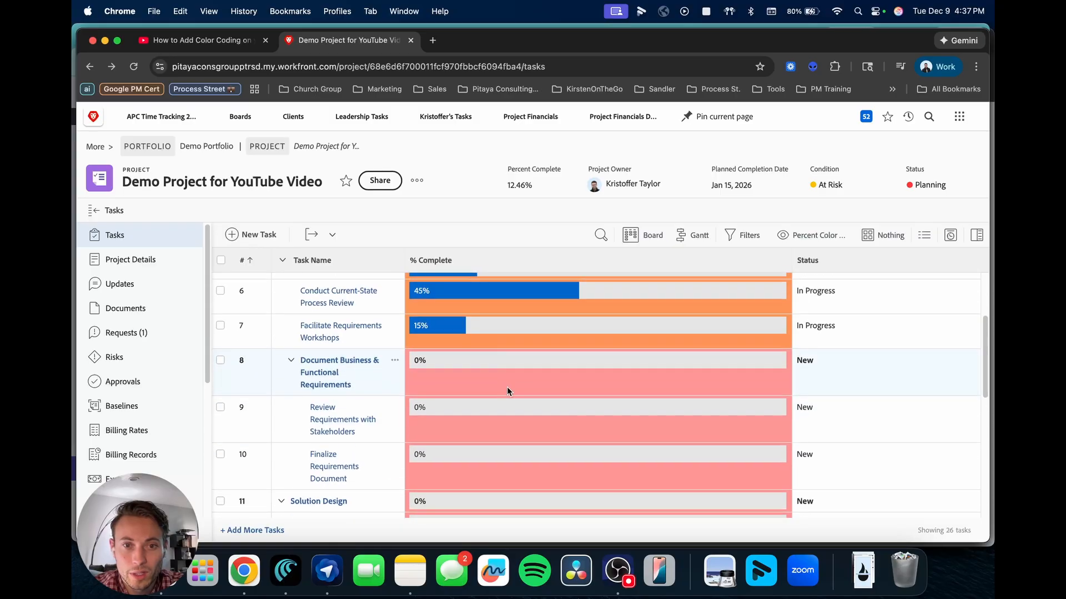
scroll(502, 383, up, 3)
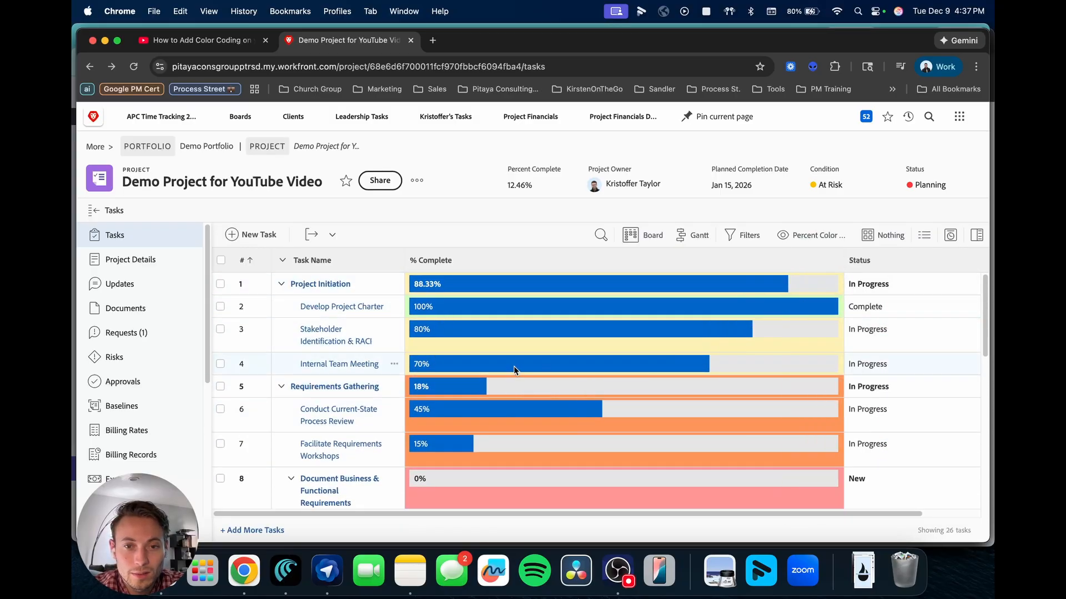
scroll(605, 383, down, 15)
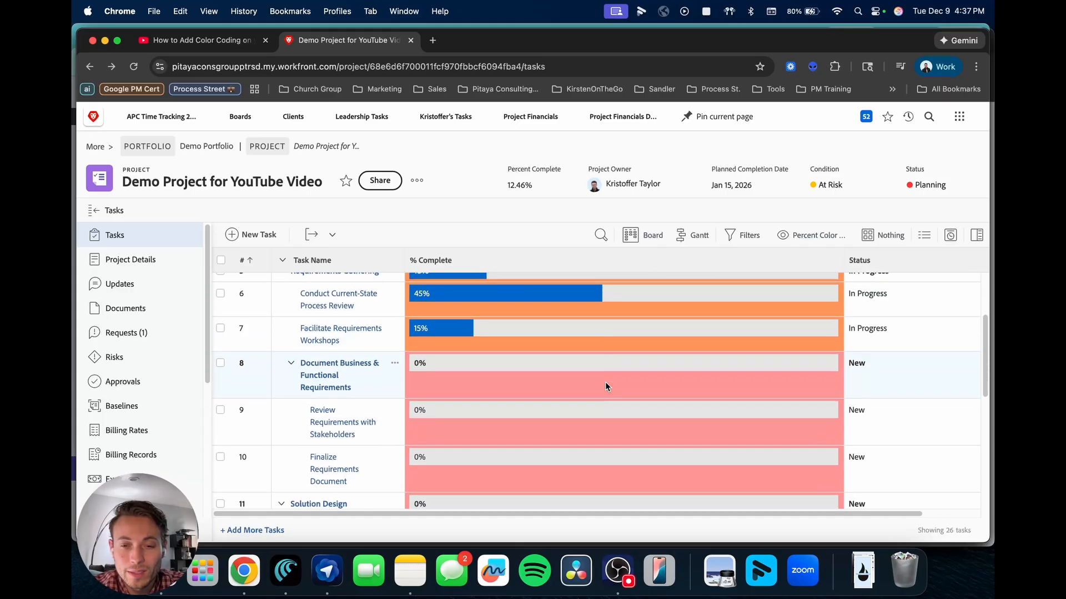
scroll(605, 382, up, 15)
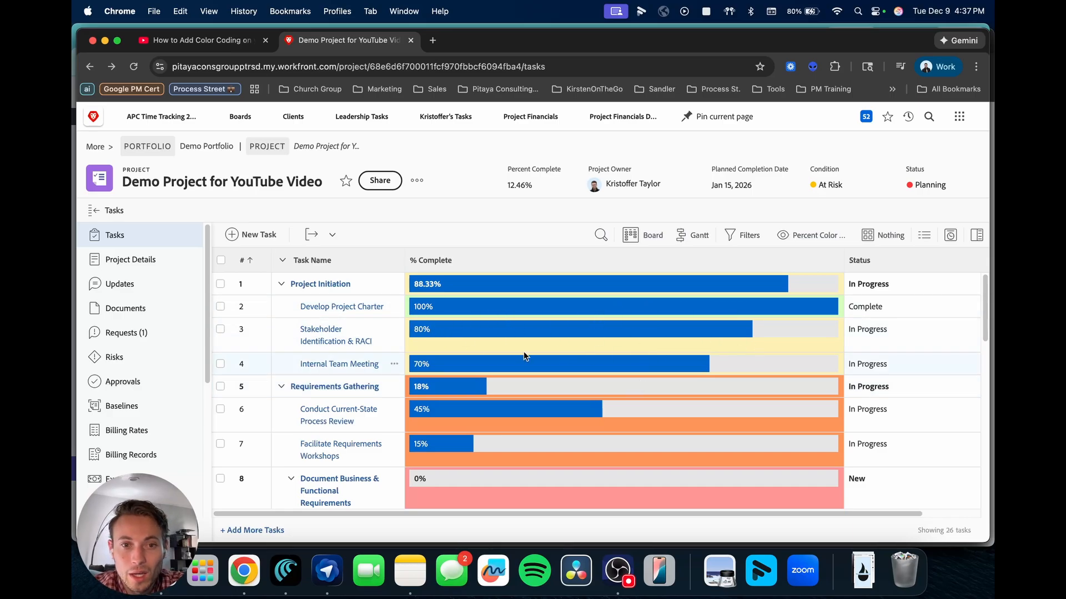
Narrow the Task Name column further so more of the % Complete background colors shows, and check the rows
drag(405, 261, 342, 261)
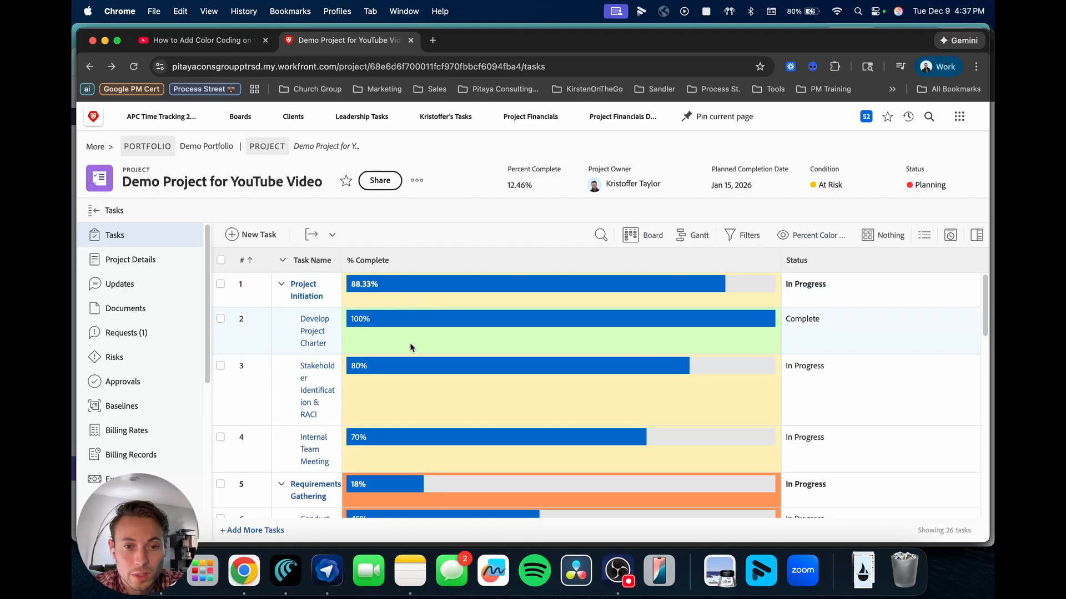
scroll(410, 341, down, 5)
scroll(414, 424, down, 3)
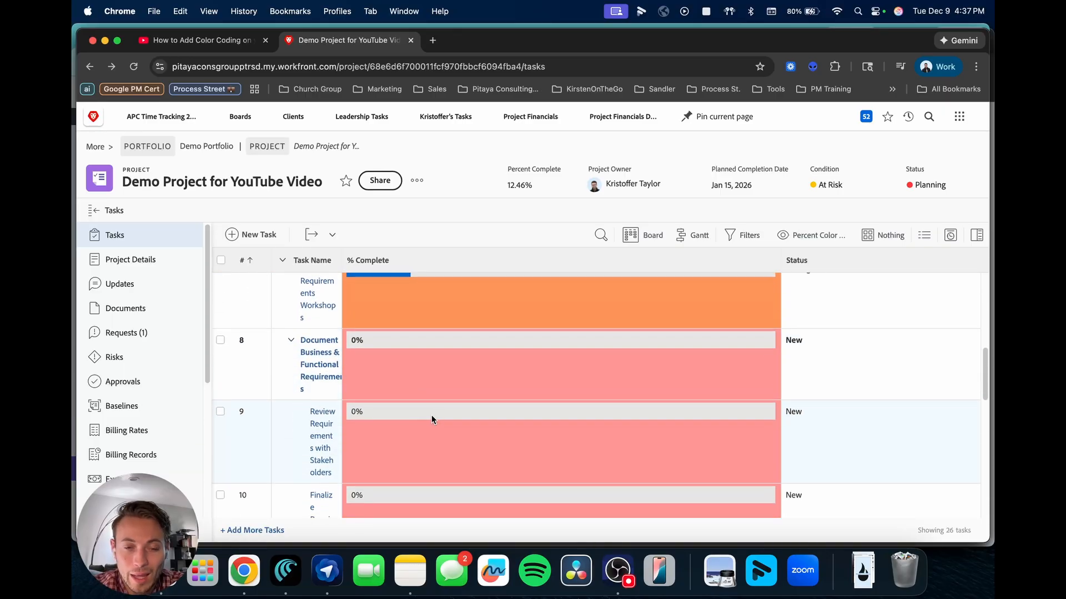
scroll(480, 434, up, 8)
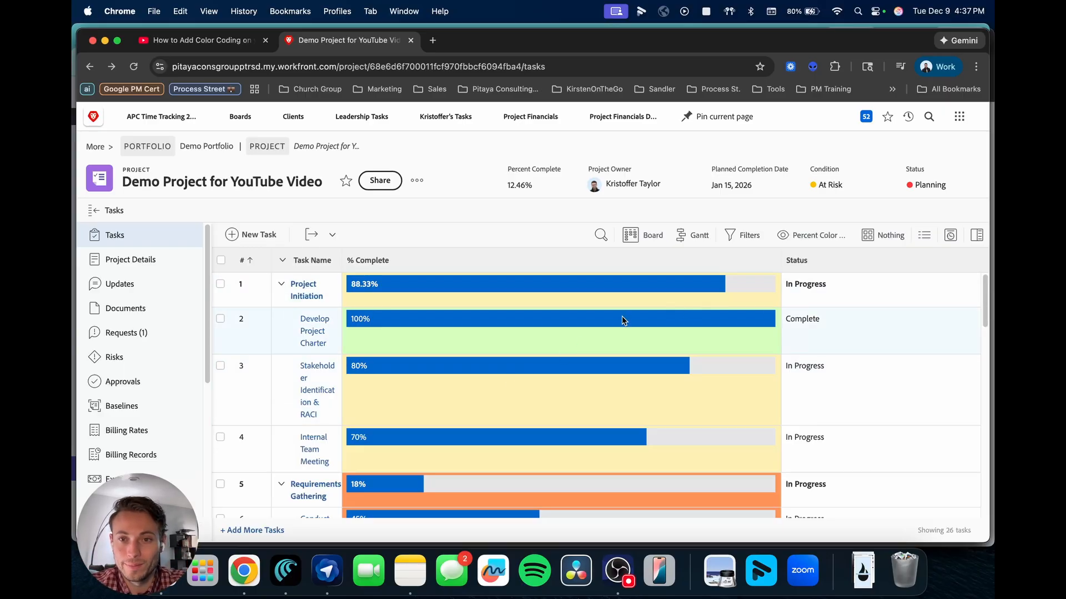
Open the saved Percent Color Demo view for editing again
click(745, 235)
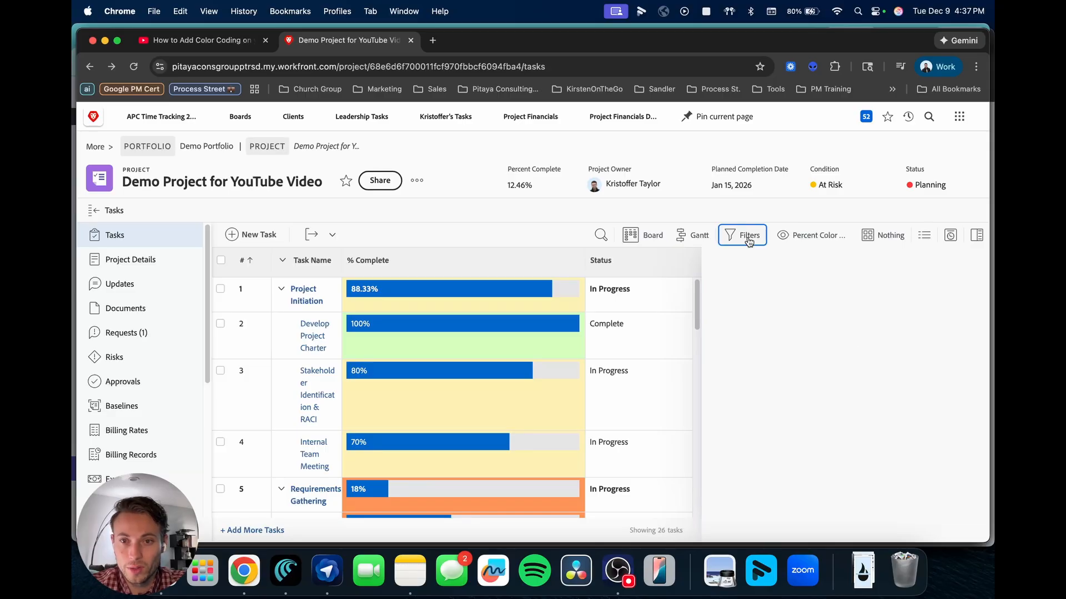
click(785, 235)
scroll(871, 375, down, 6)
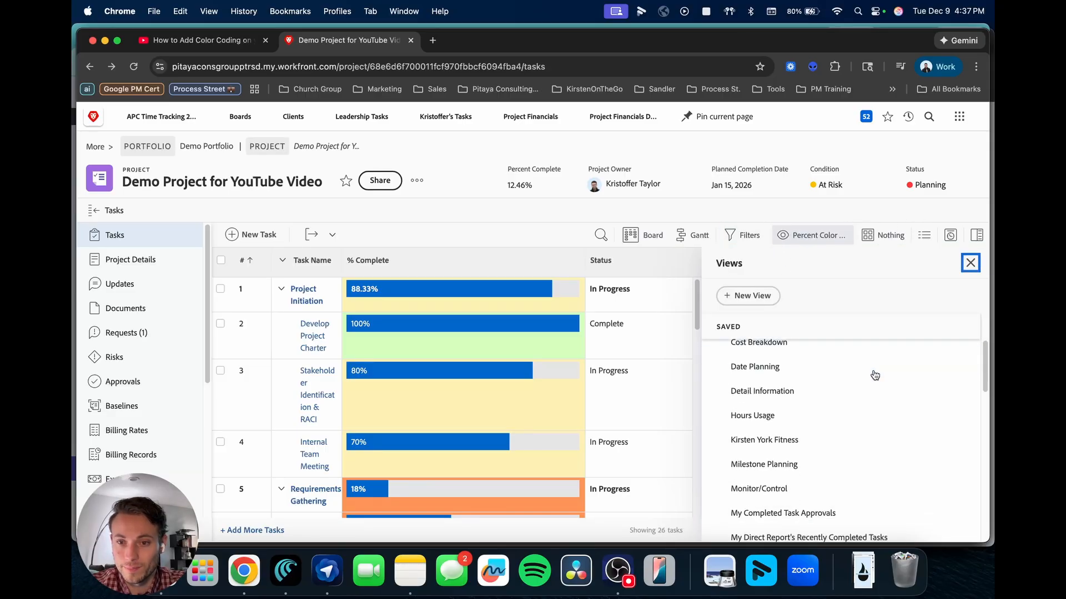
scroll(875, 389, down, 3)
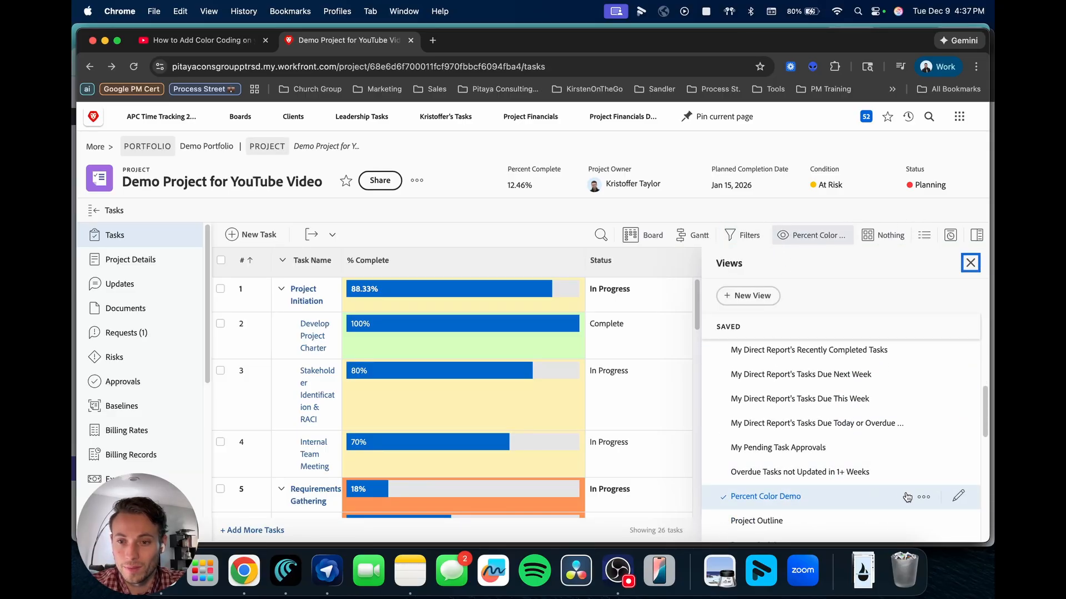
click(956, 498)
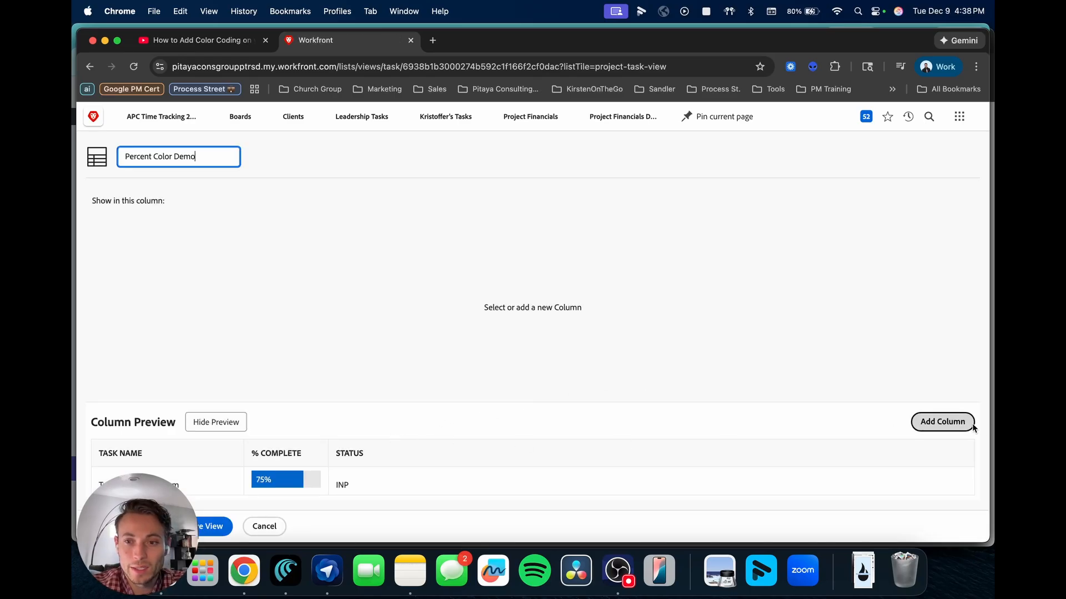
Add a column between % Complete and Status that shows the task Status Bar field
click(942, 422)
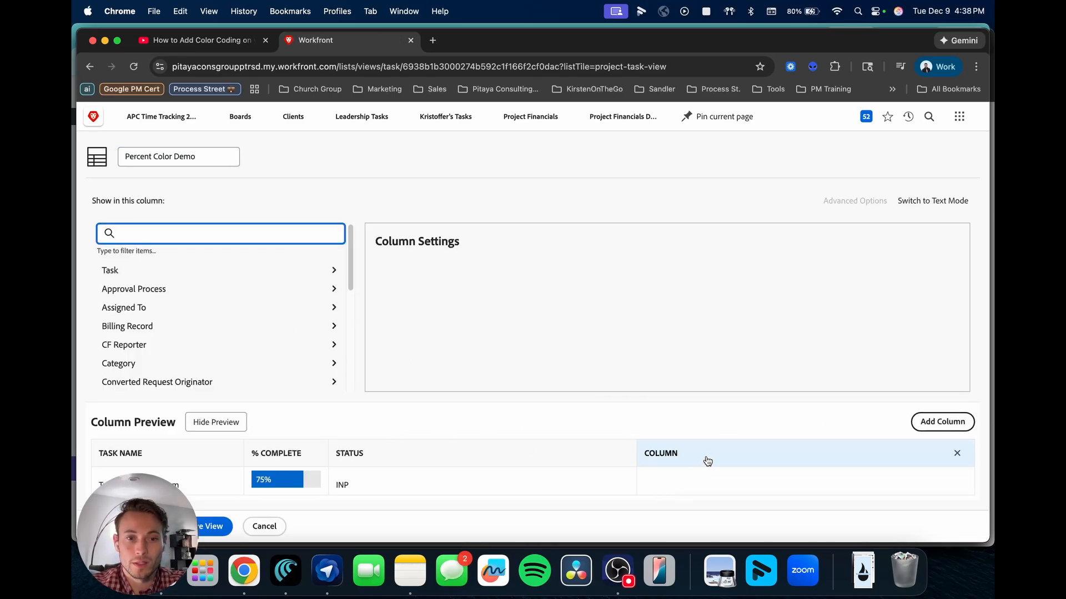
drag(707, 461, 355, 453)
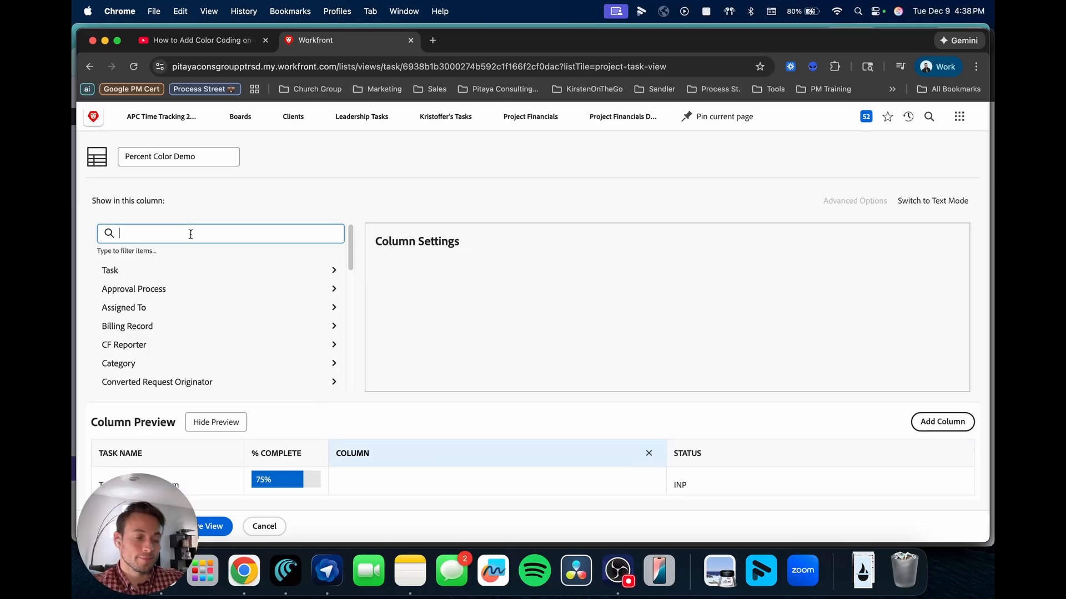
text(status)
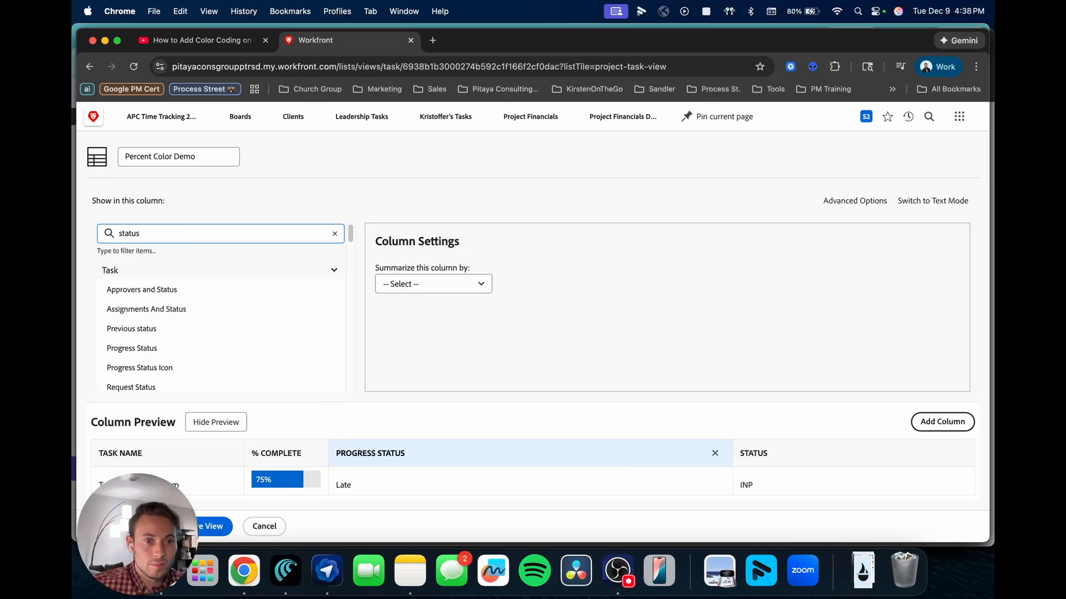
scroll(186, 300, down, 3)
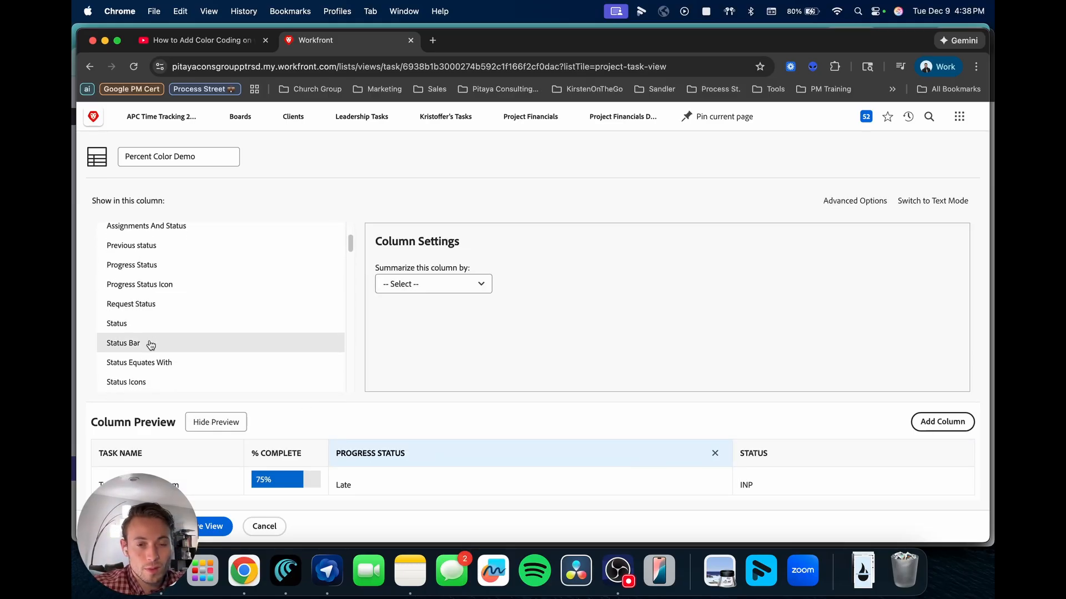
click(123, 343)
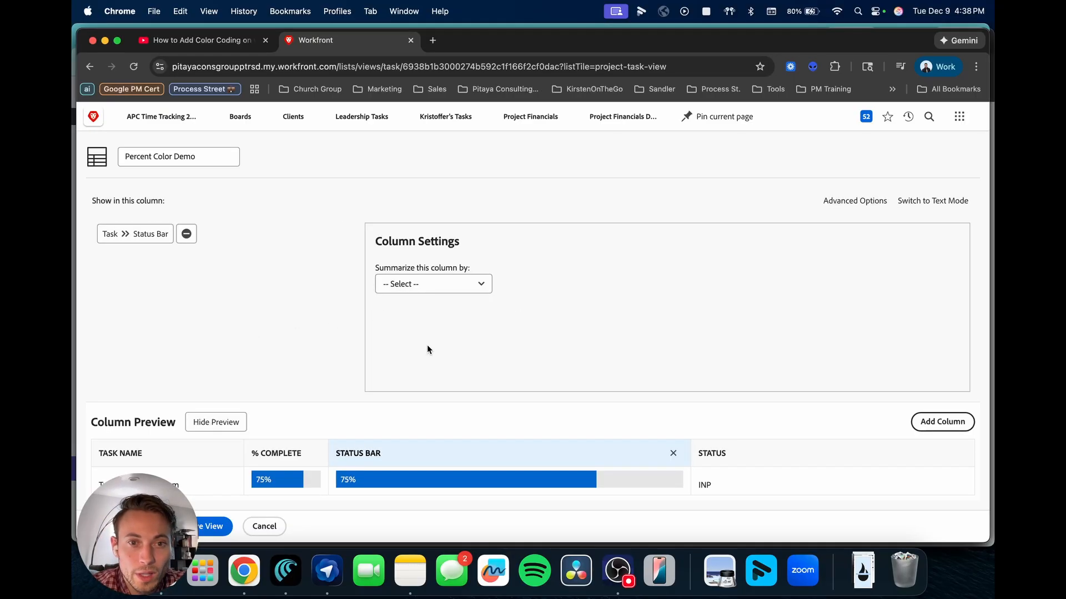
Start a column rule for the Status Bar column with the condition that Percent Complete equals 0
click(849, 201)
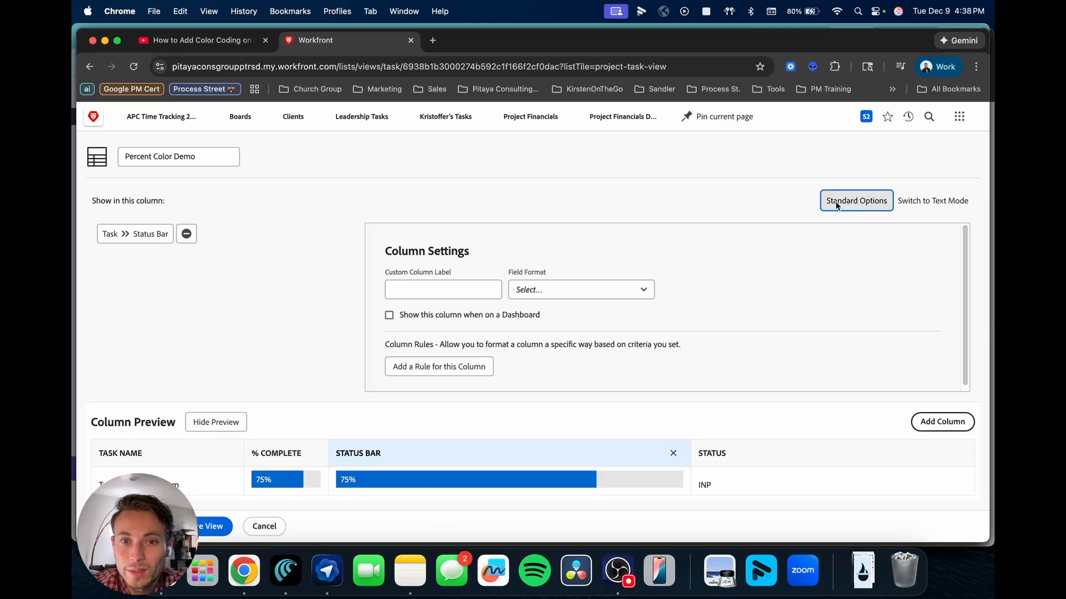
click(489, 365)
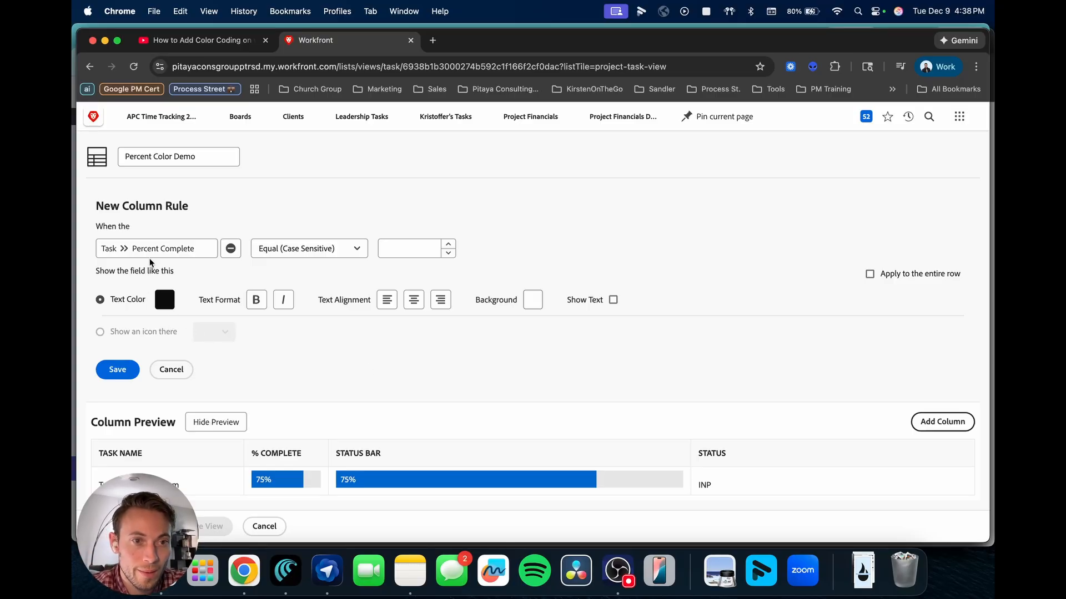
click(411, 250)
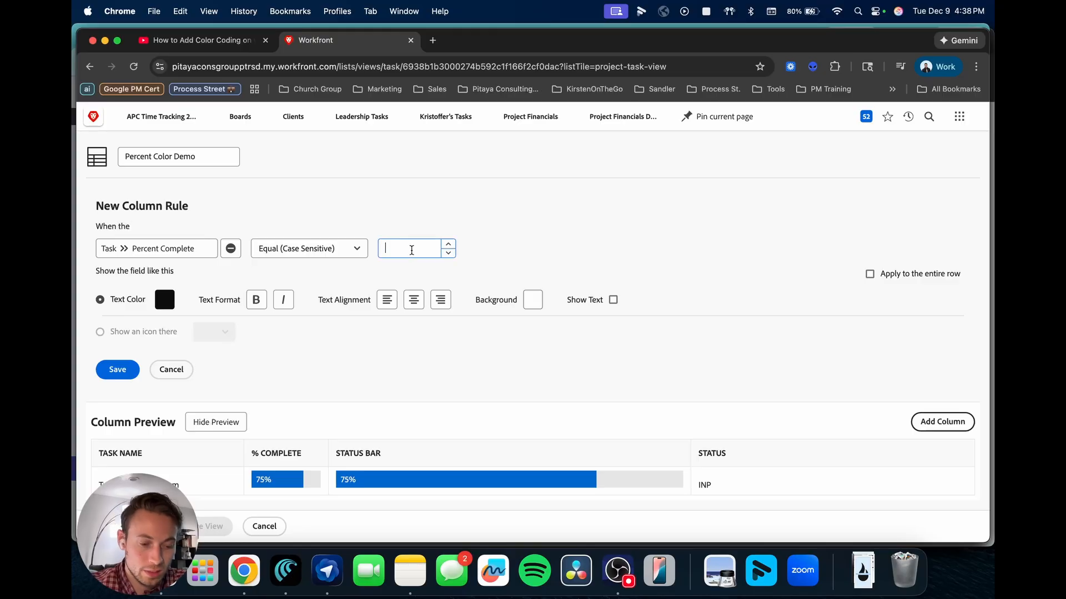
text(0)
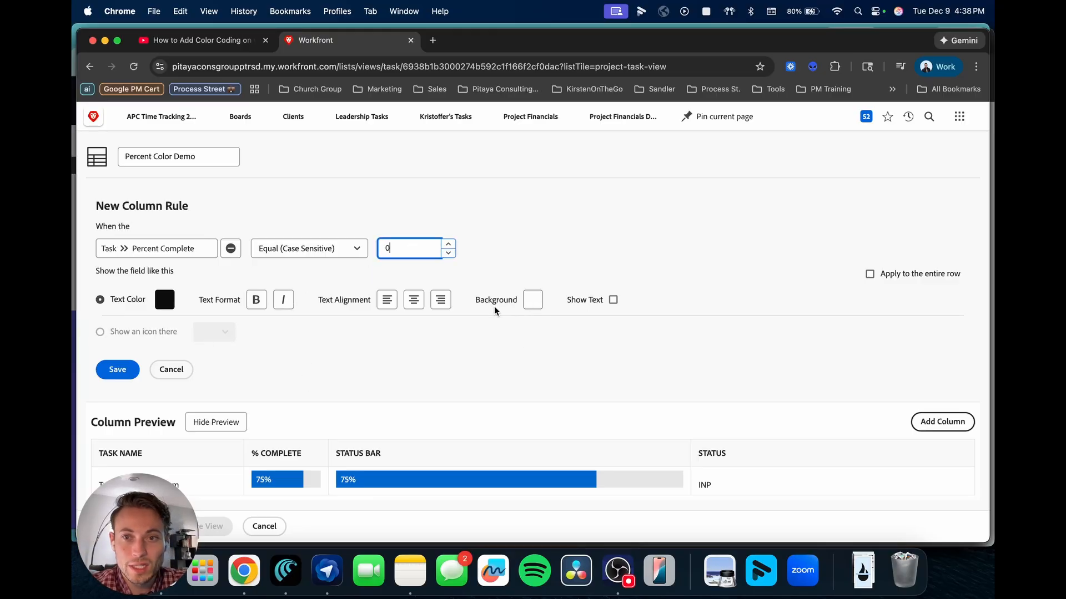
Make the zero-percent rule show the text LATE instead of the bar, and save the rule
click(149, 332)
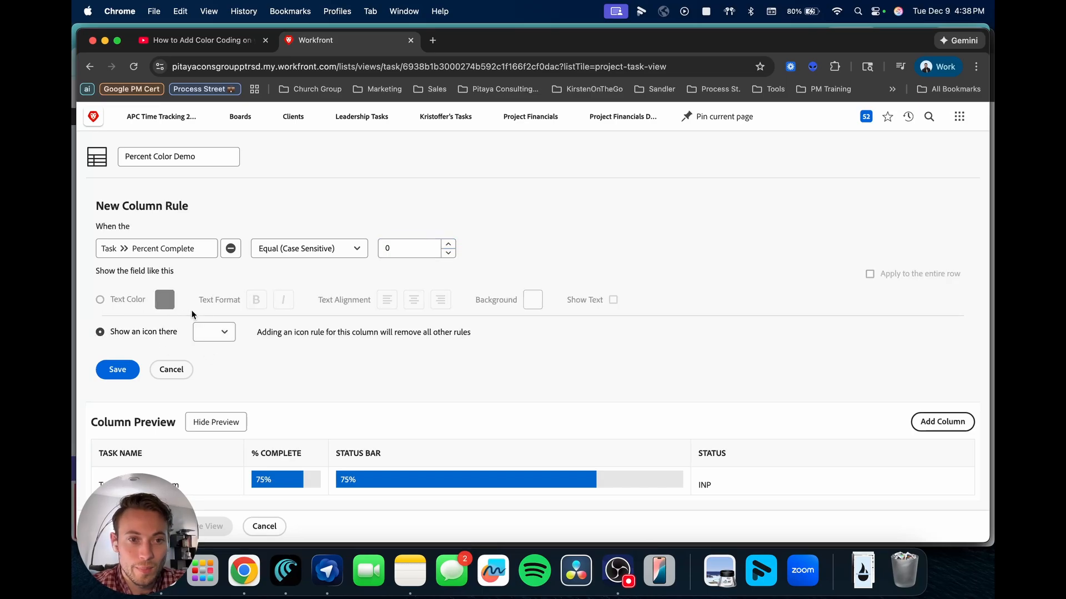
click(111, 300)
click(613, 299)
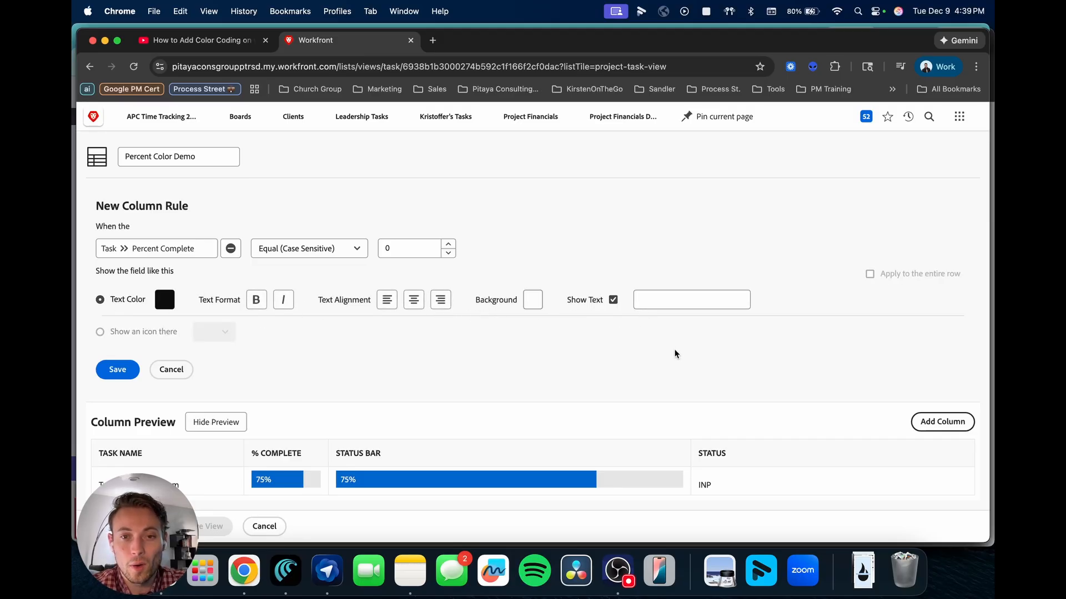
click(728, 300)
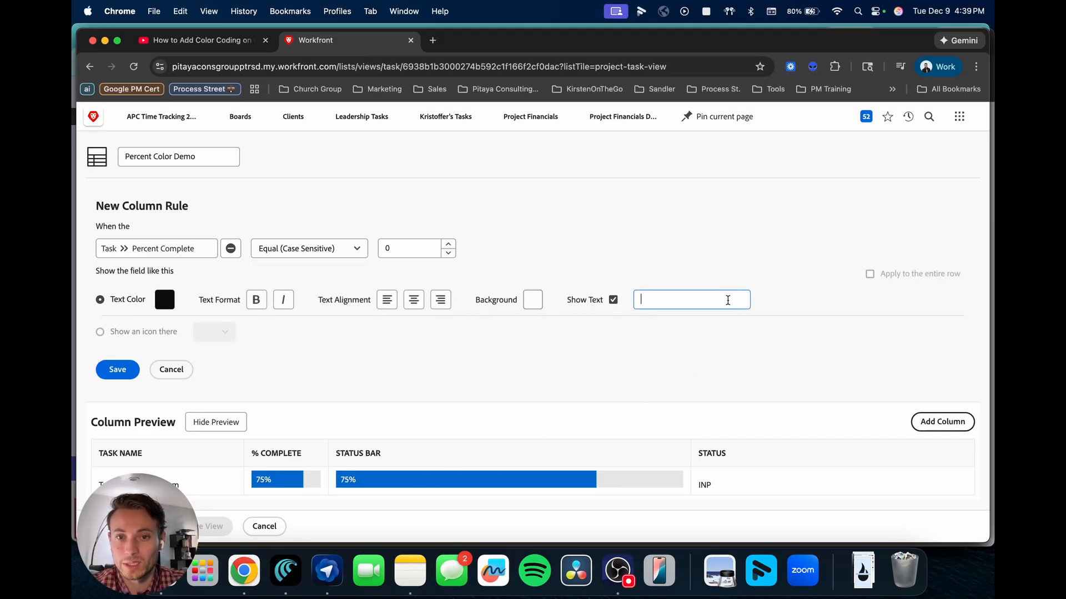
text(La)
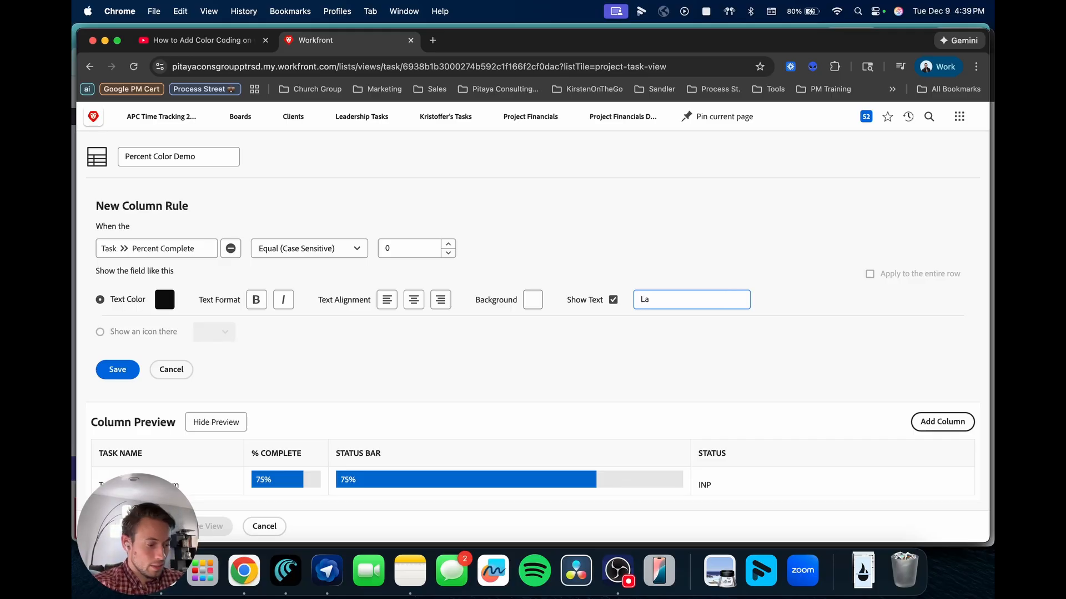
key(BackSpace)
text(ATE)
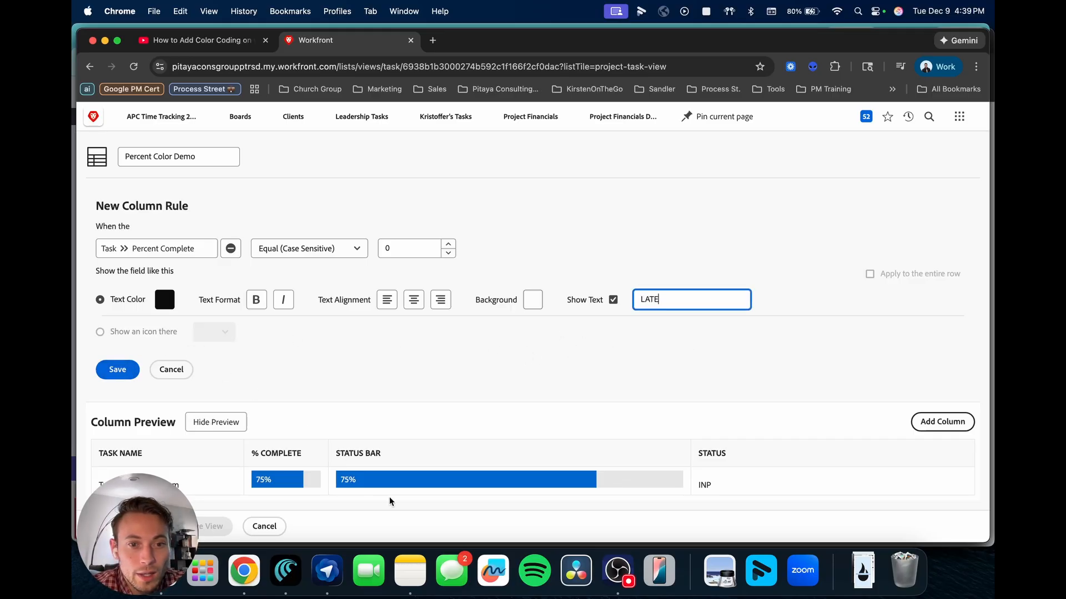
click(108, 373)
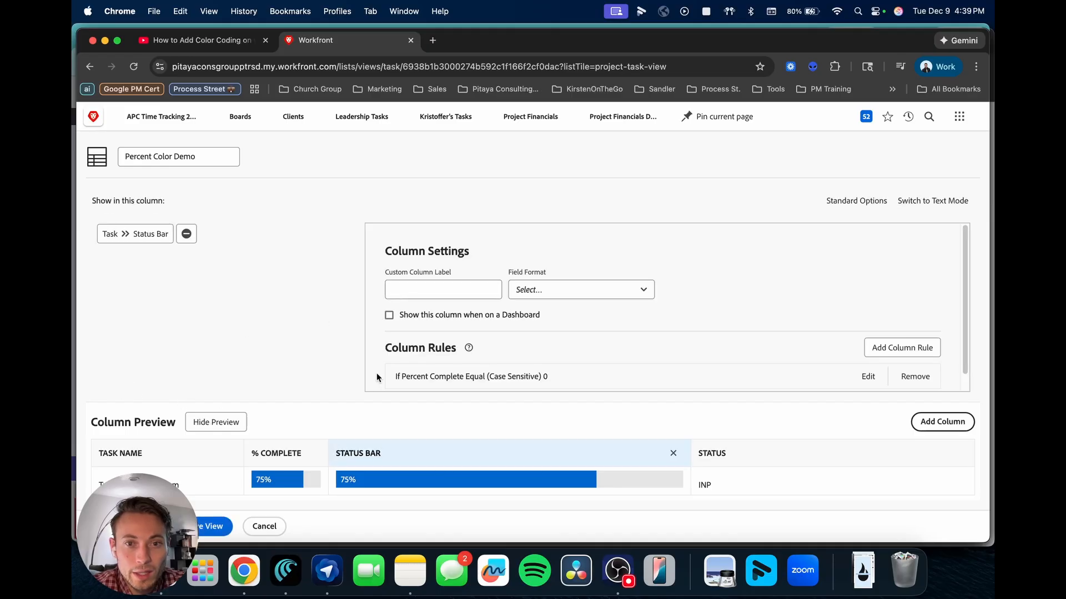
Save the view and check the Status Bar column across the project's task list
click(211, 528)
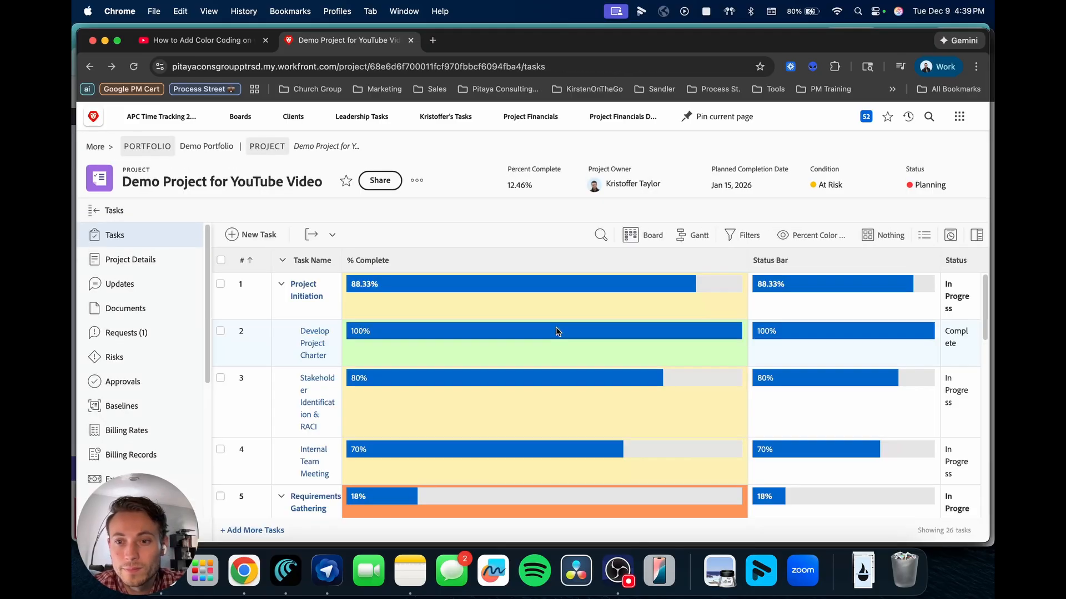
scroll(744, 378, down, 5)
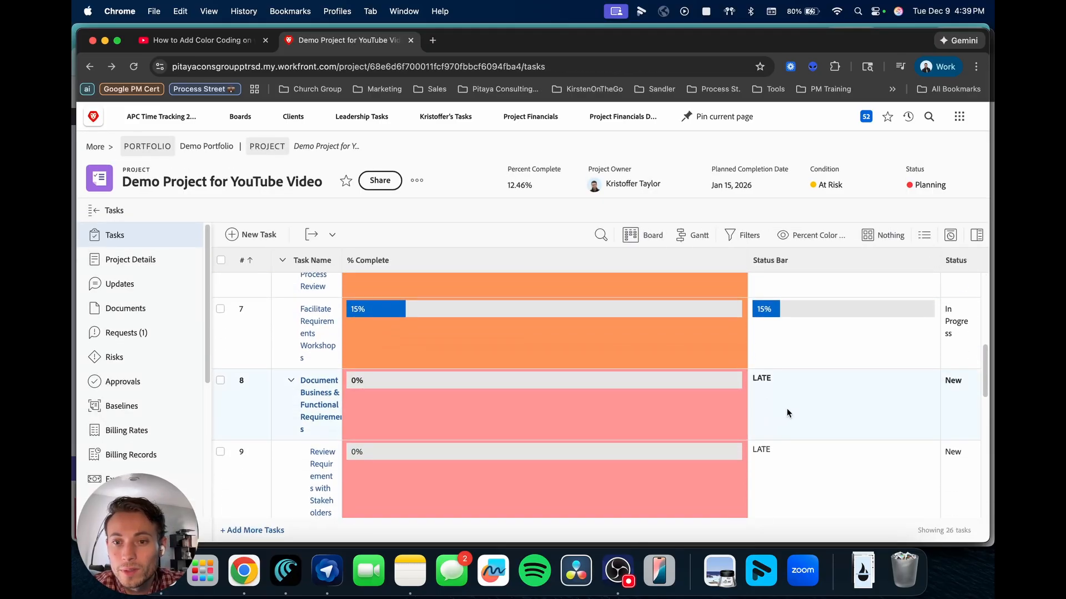
scroll(794, 396, down, 5)
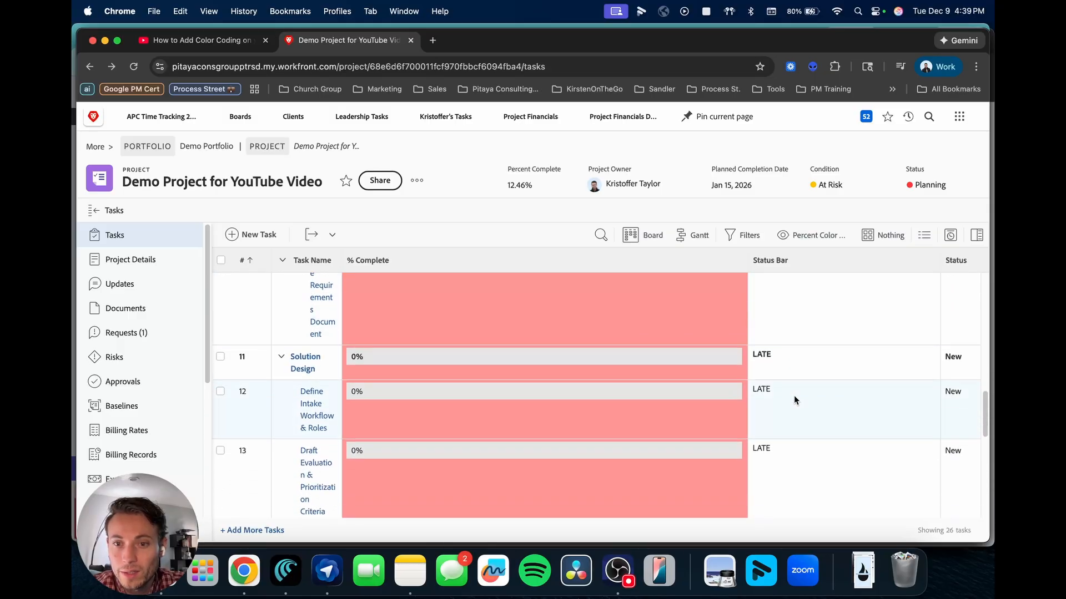
scroll(794, 395, down, 3)
scroll(794, 395, up, 15)
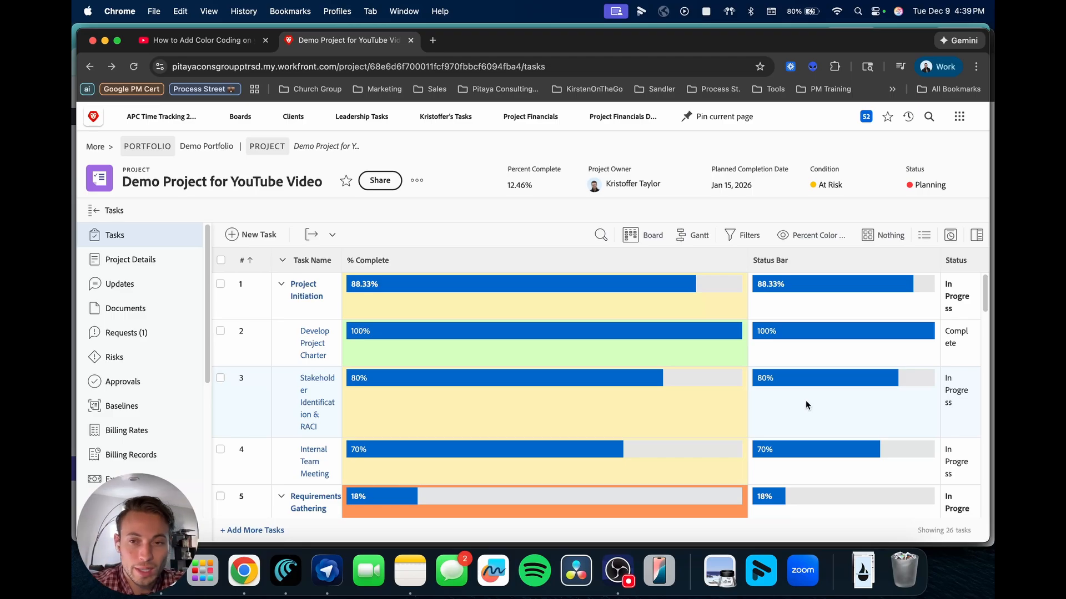
scroll(806, 404, down, 10)
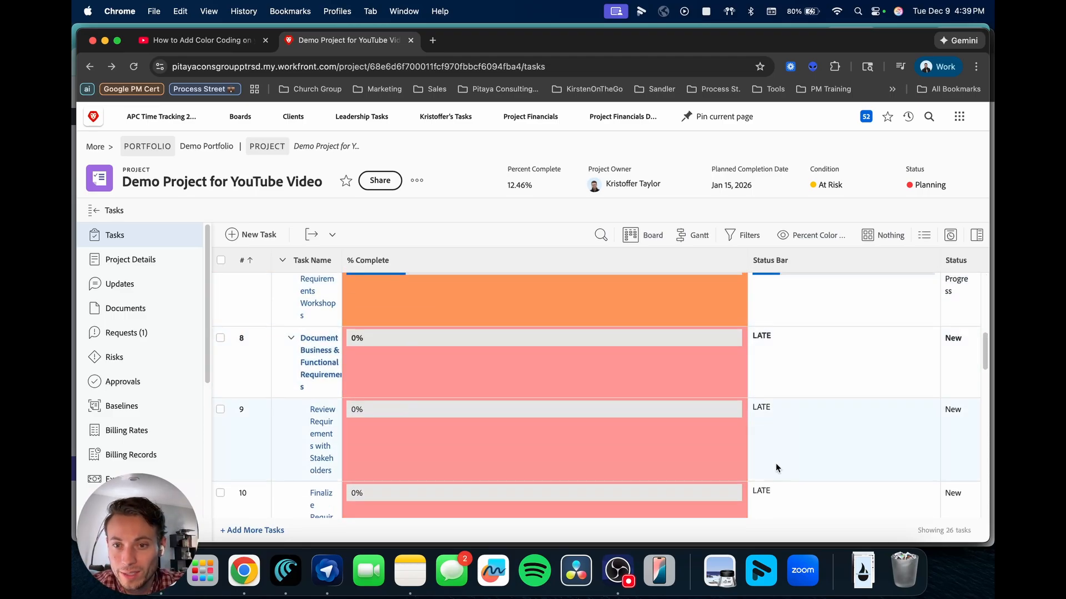
scroll(816, 410, up, 10)
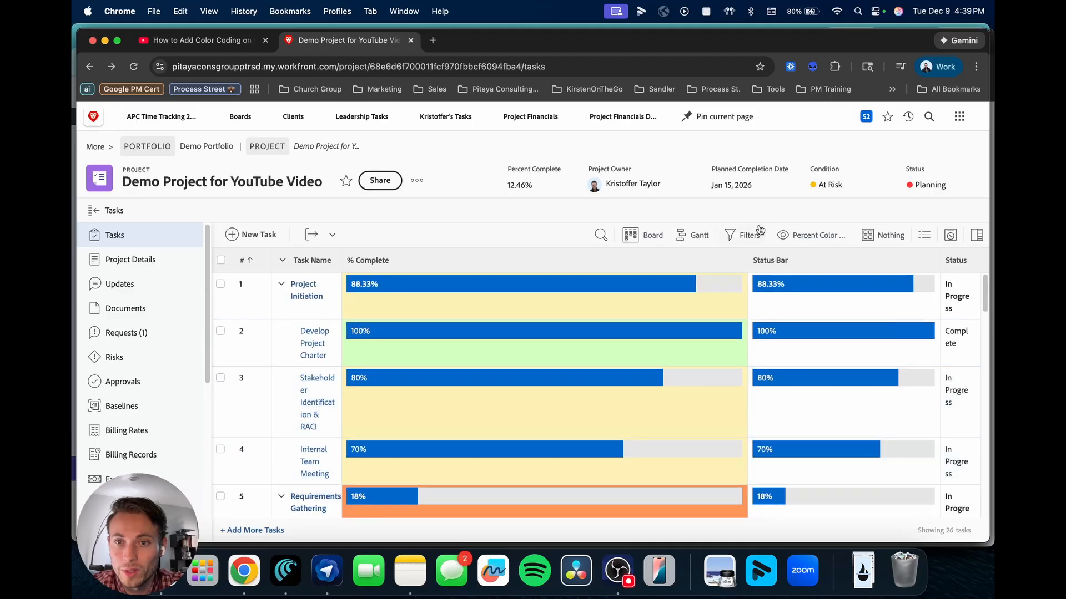
Reopen the Percent Color Demo view for editing and open the Status Bar column's zero-percent rule
click(794, 235)
scroll(816, 411, down, 10)
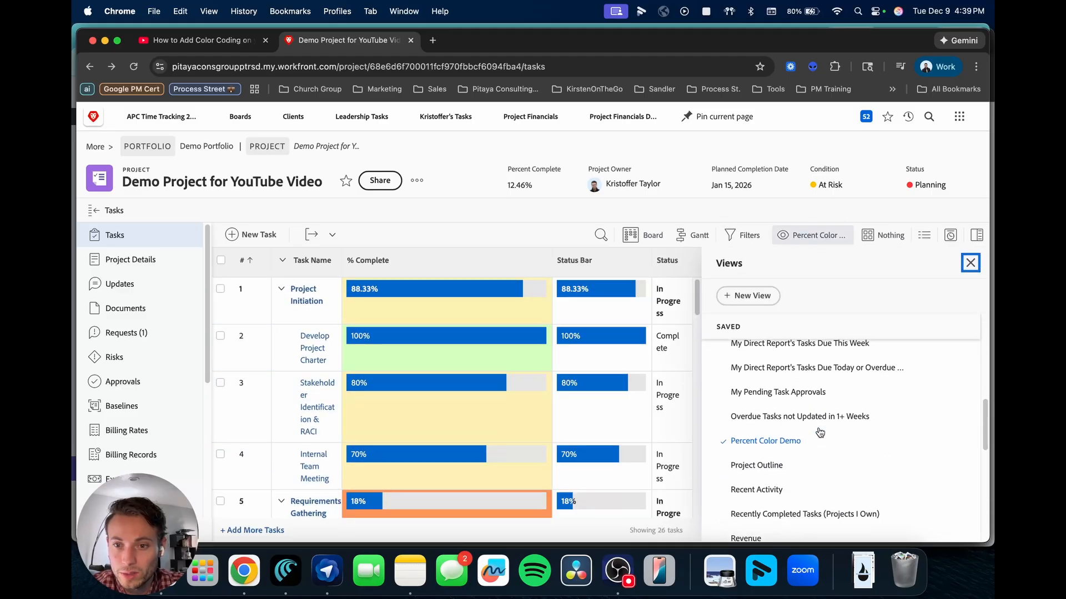
click(957, 424)
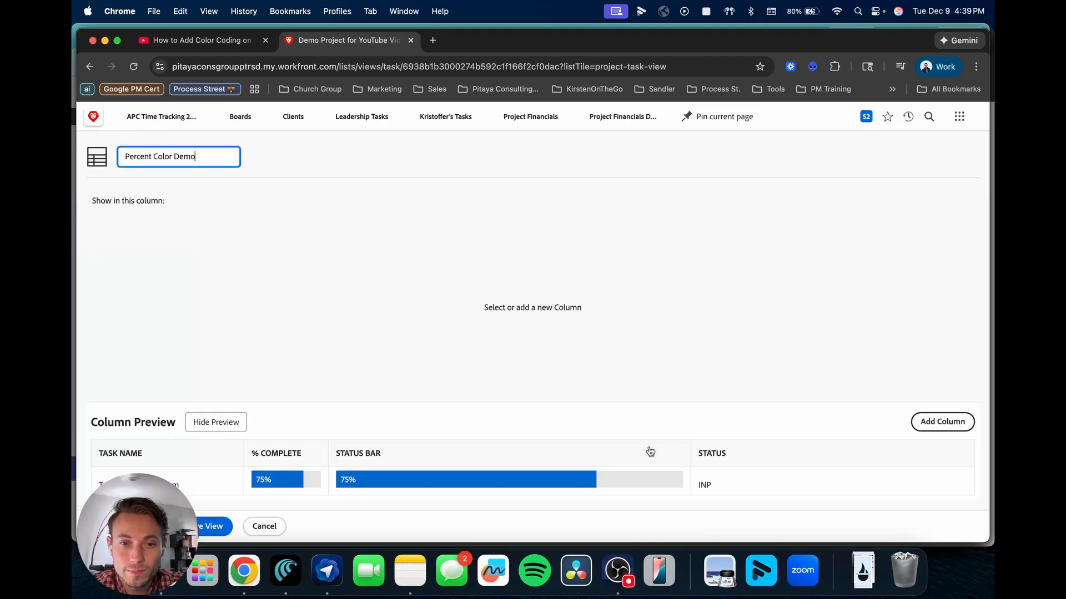
click(647, 451)
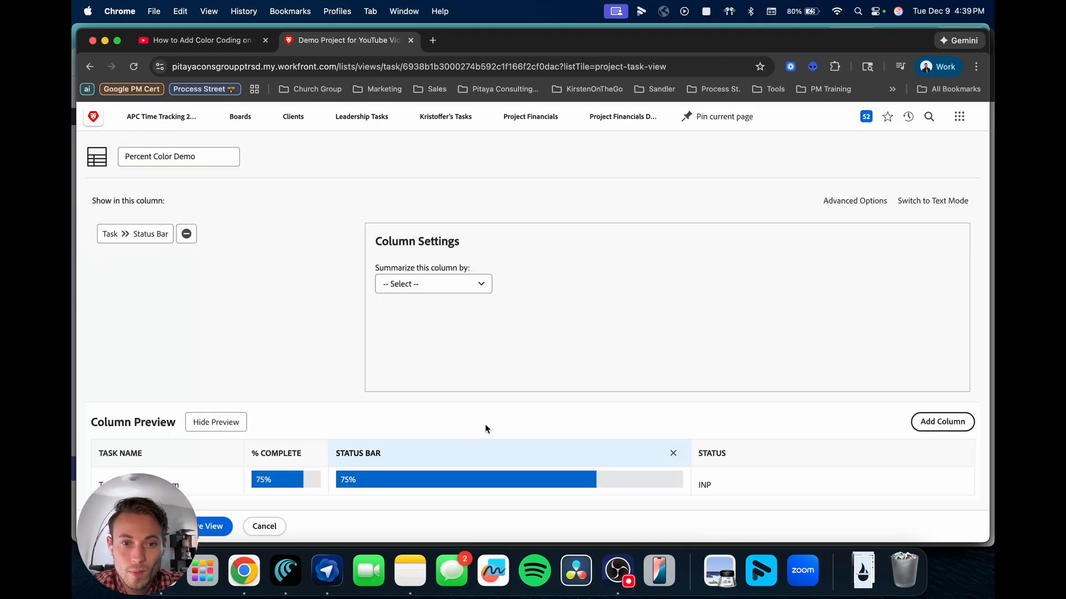
click(855, 201)
click(856, 364)
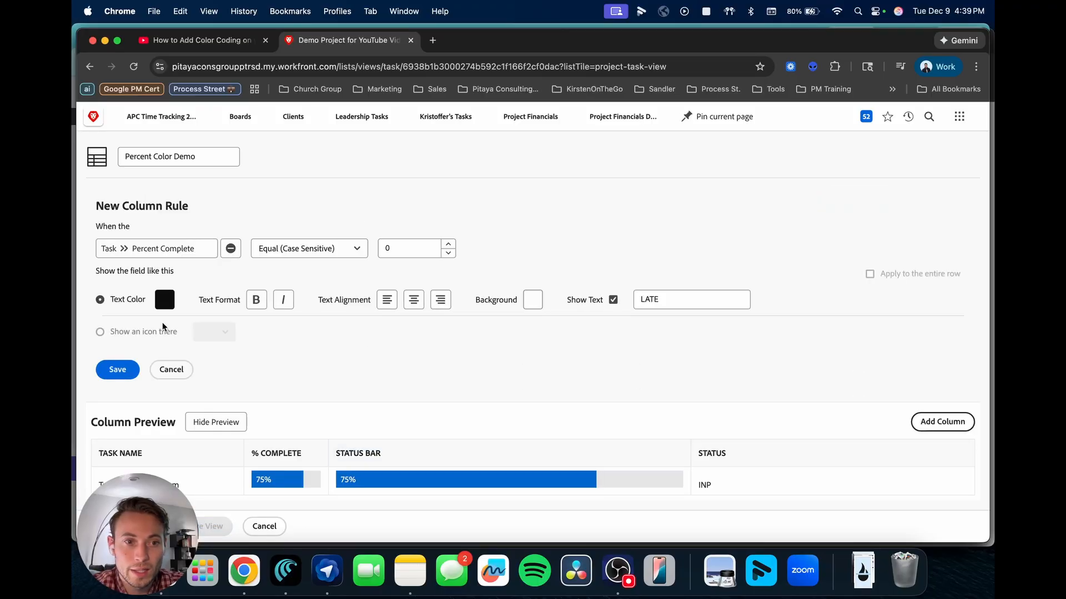
Switch the zero-percent rule from text to the first yellow face icon and save the rule
click(101, 332)
click(227, 335)
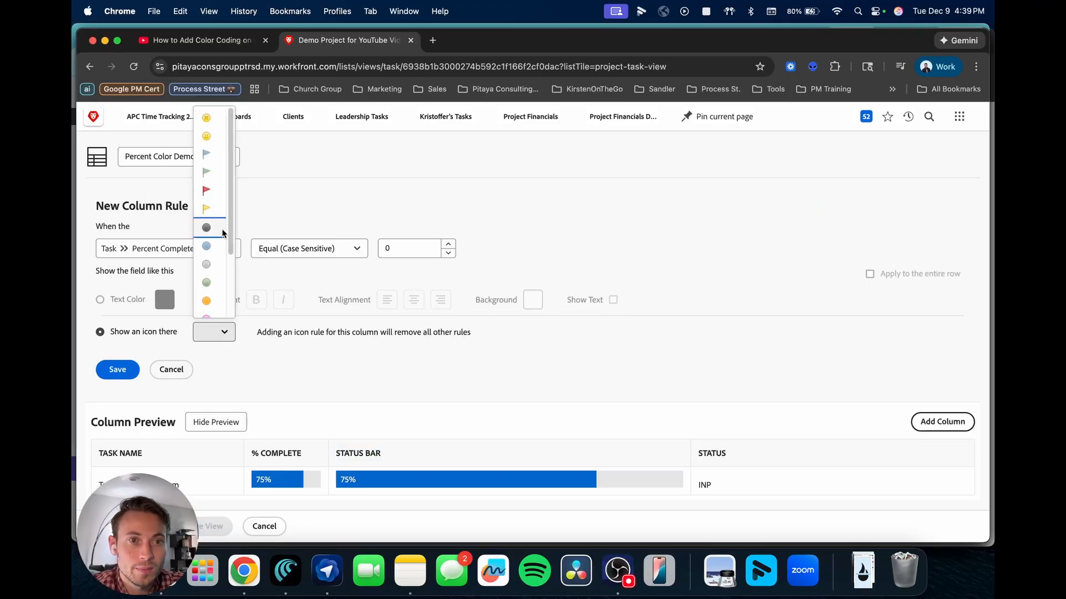
click(205, 121)
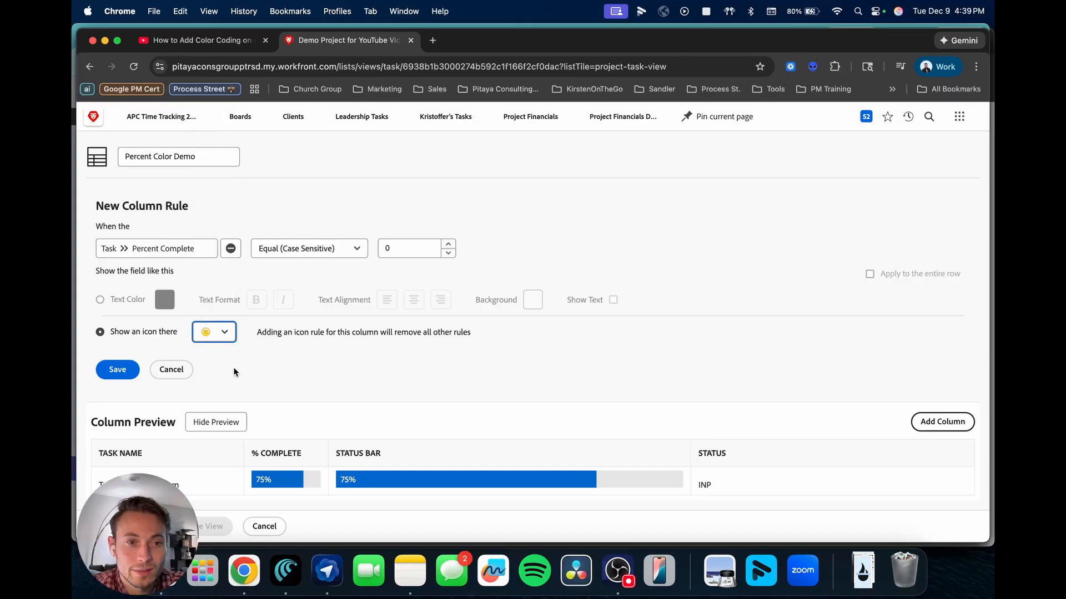
click(117, 369)
Add a Status Bar column rule that shows a red flag icon when Percent Complete is less than 50
click(898, 333)
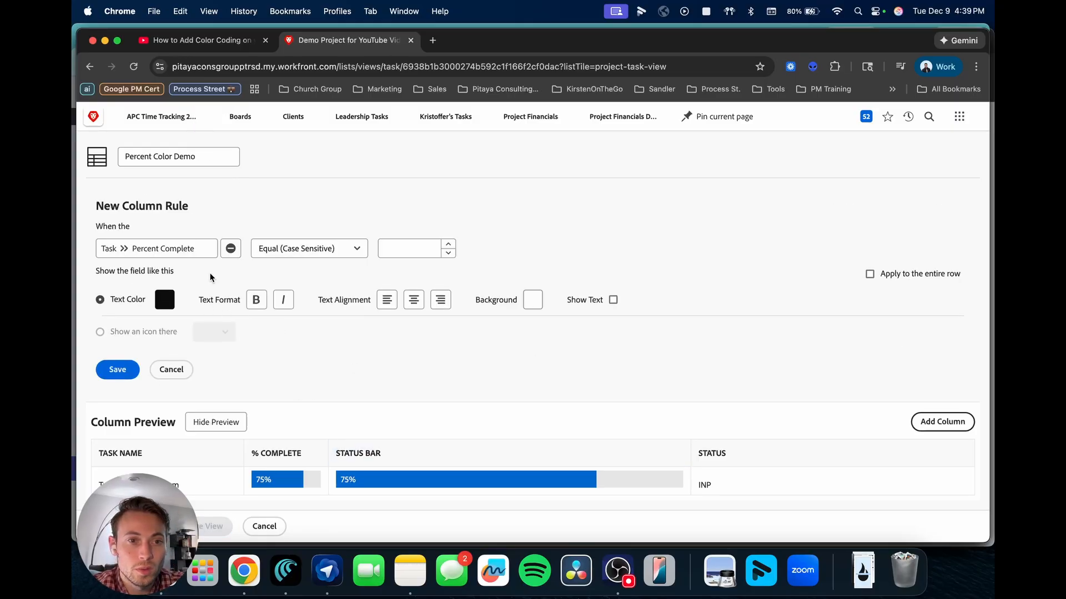
click(405, 248)
click(328, 249)
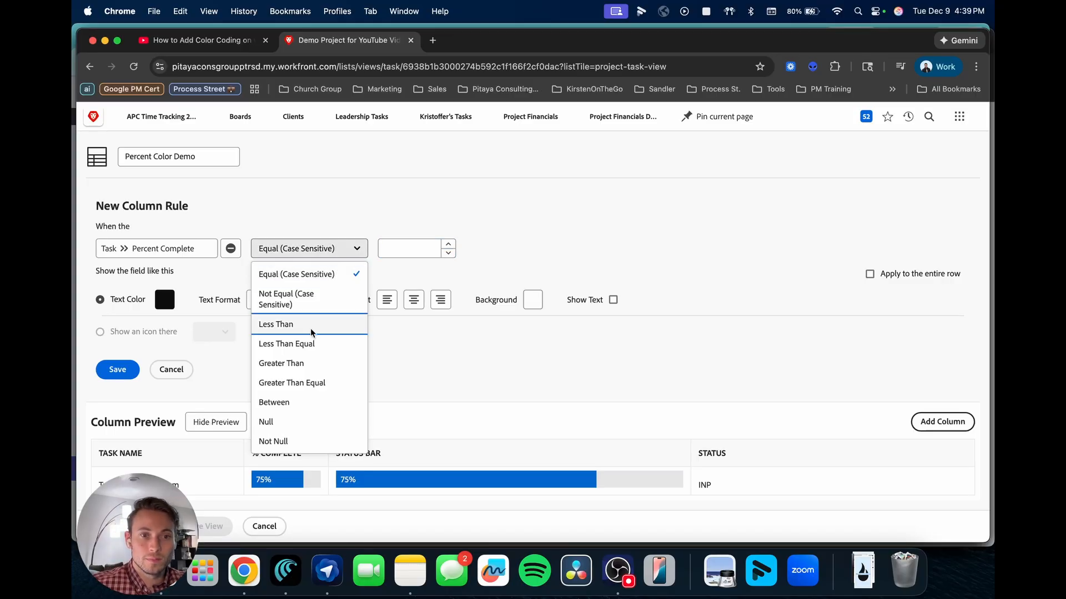
click(310, 341)
click(351, 249)
click(314, 325)
click(406, 248)
text(50)
click(99, 331)
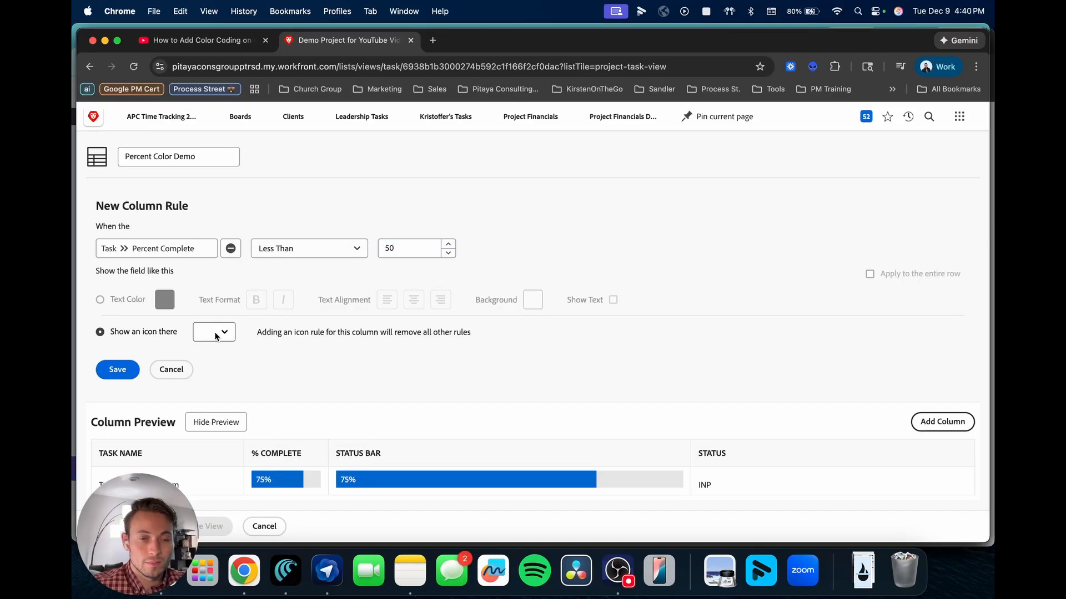
click(214, 331)
click(206, 191)
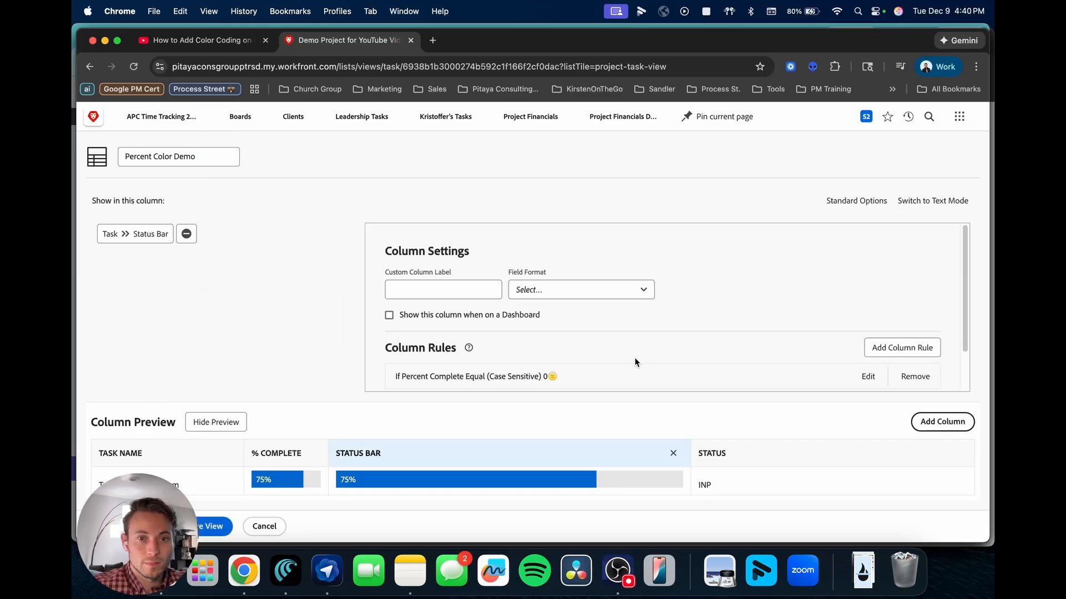
Add a Status Bar column rule that shows a yellow flag icon when Percent Complete is less than 100
click(892, 347)
click(285, 248)
click(284, 325)
click(388, 250)
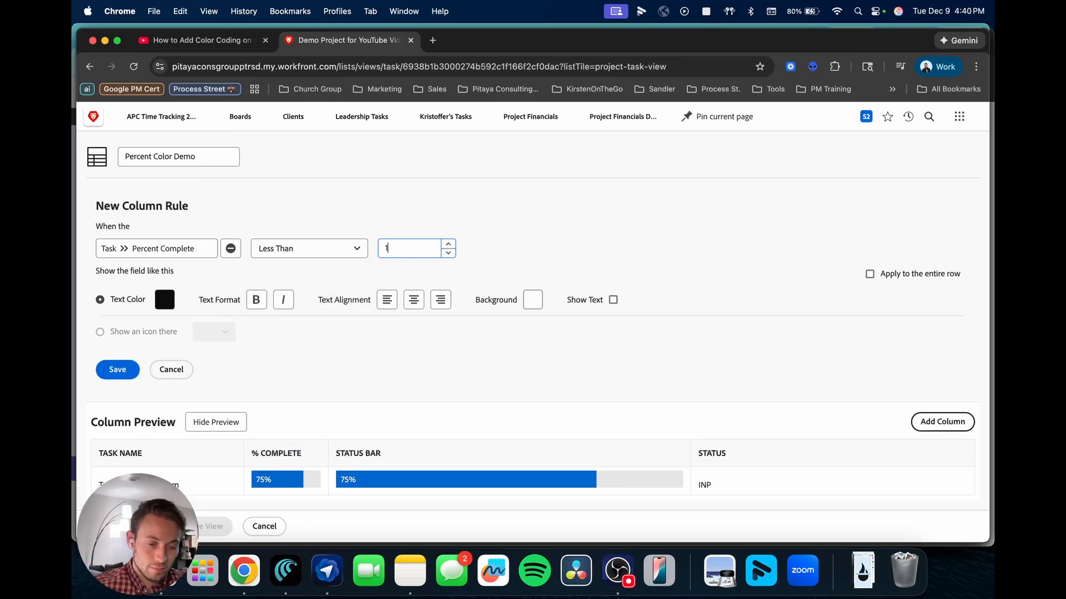
text(100)
click(174, 332)
click(213, 332)
click(218, 211)
click(117, 369)
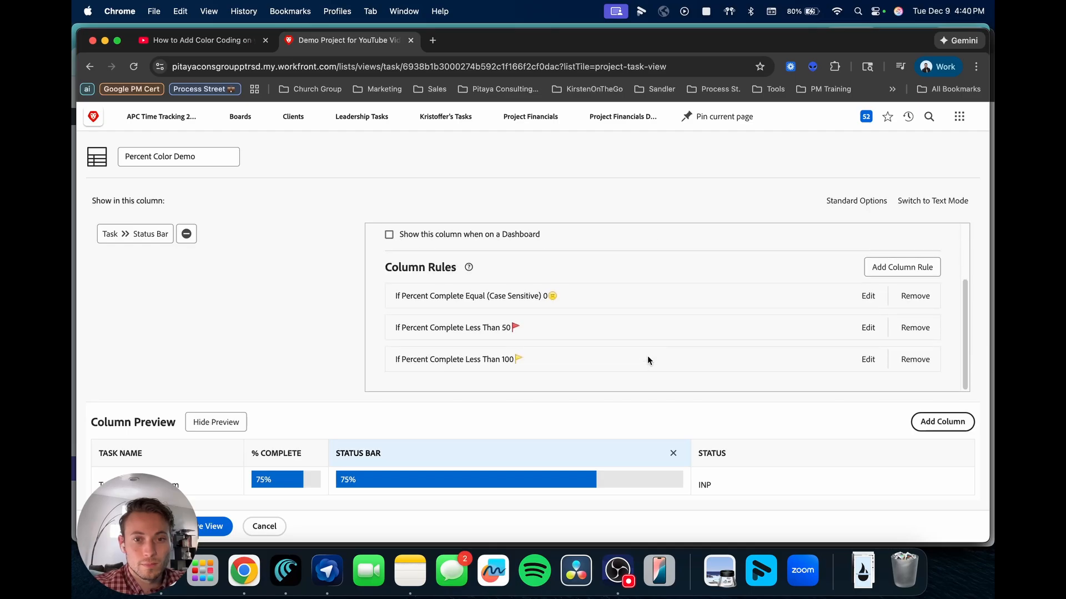
Add a Status Bar column rule that shows the second yellow face icon when Percent Complete equals 100
click(874, 268)
click(411, 250)
text(0)
key(BackSpace)
text(100)
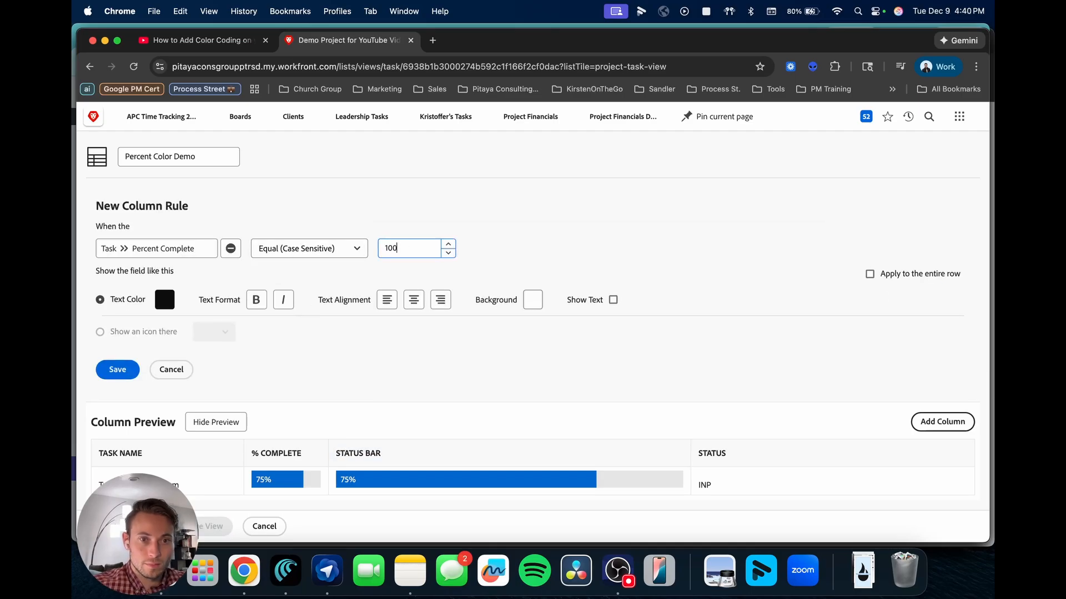
click(167, 332)
click(217, 331)
click(211, 138)
click(117, 369)
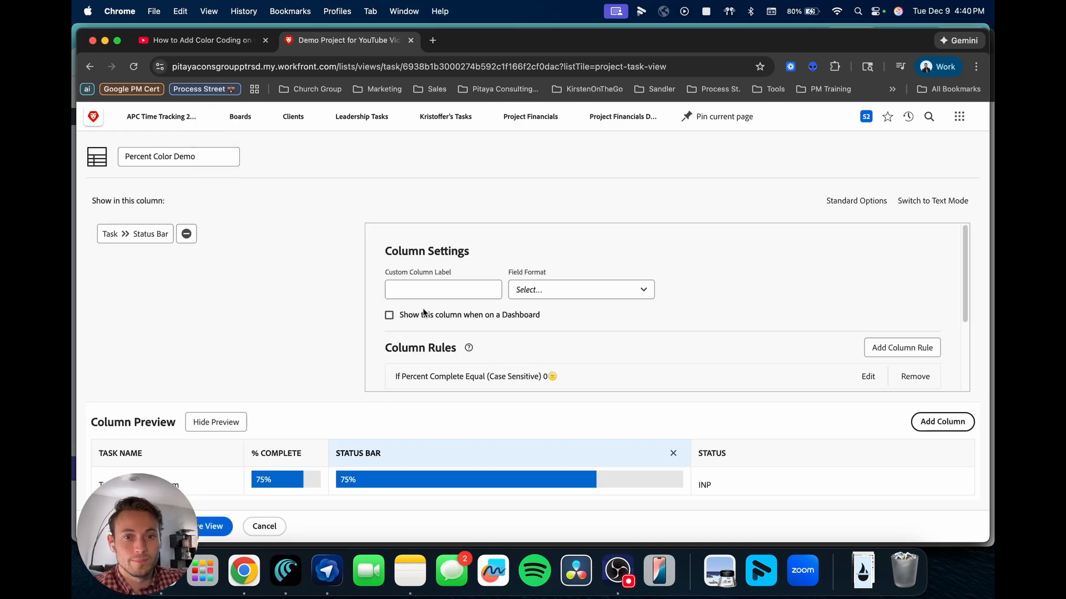
Review the four icon rules, save the view, and check the Status Bar icons throughout the task list
scroll(472, 311, down, 3)
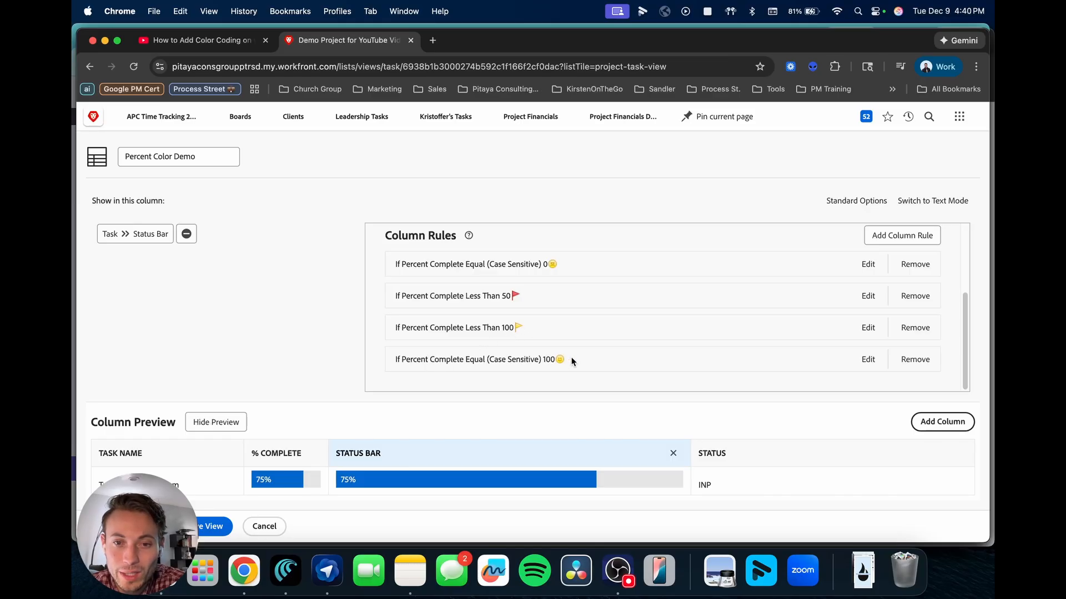
click(206, 525)
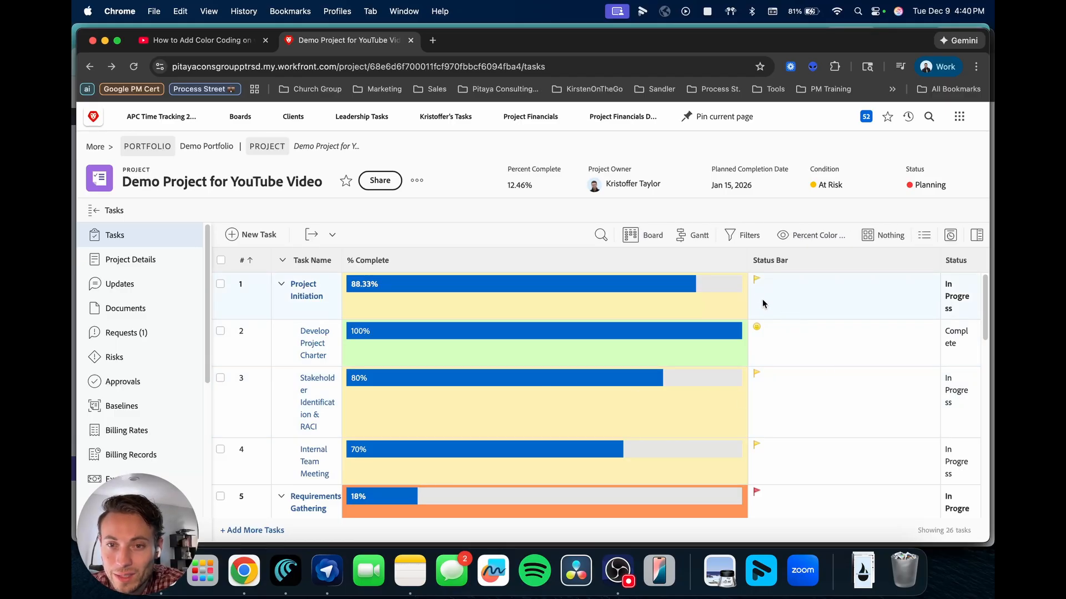
scroll(768, 442, down, 4)
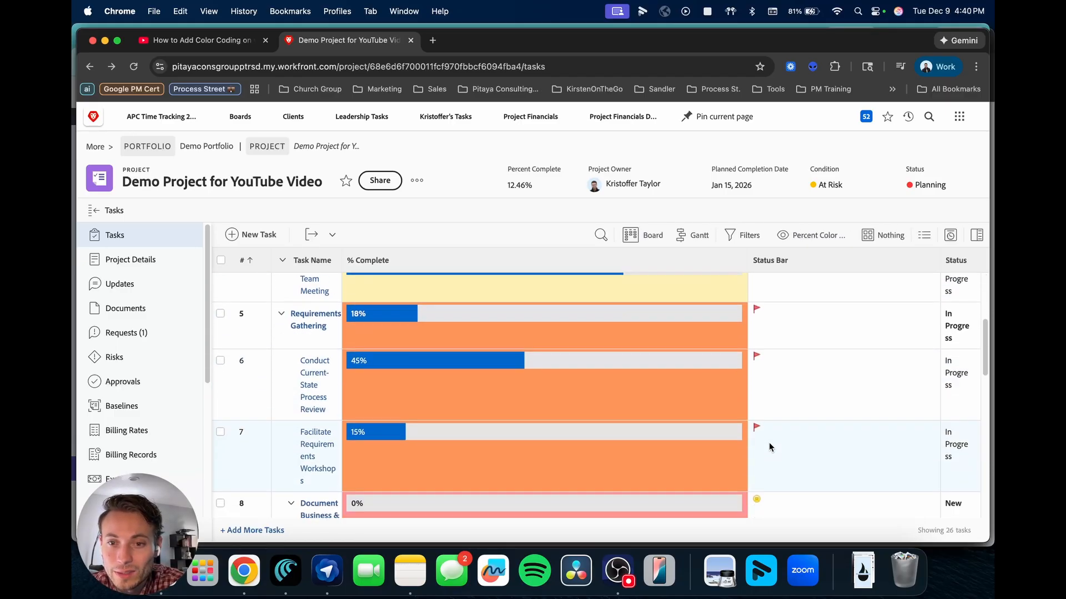
scroll(768, 441, down, 12)
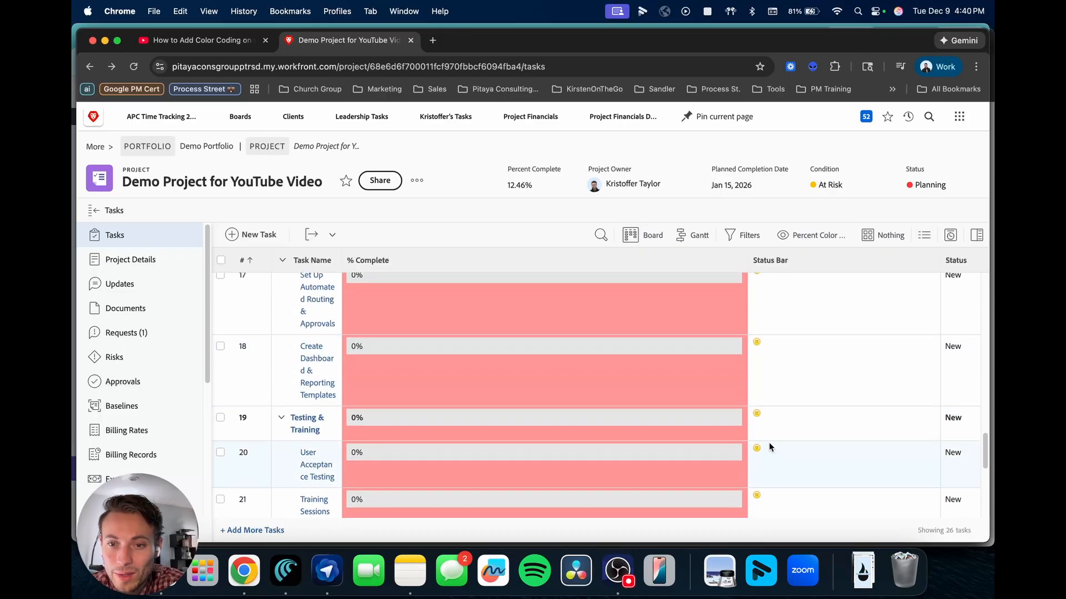
scroll(768, 441, down, 5)
scroll(768, 385, up, 20)
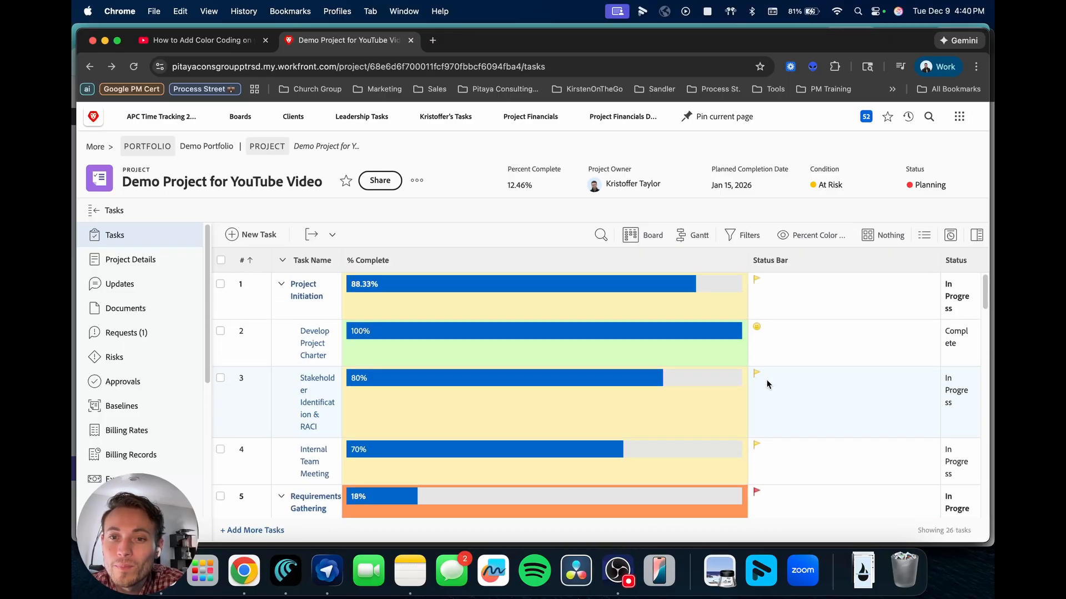
Compare the Status Bar icons with the % Complete bars and background colors across the project's task rows
scroll(768, 384, down, 9)
scroll(755, 373, up, 2)
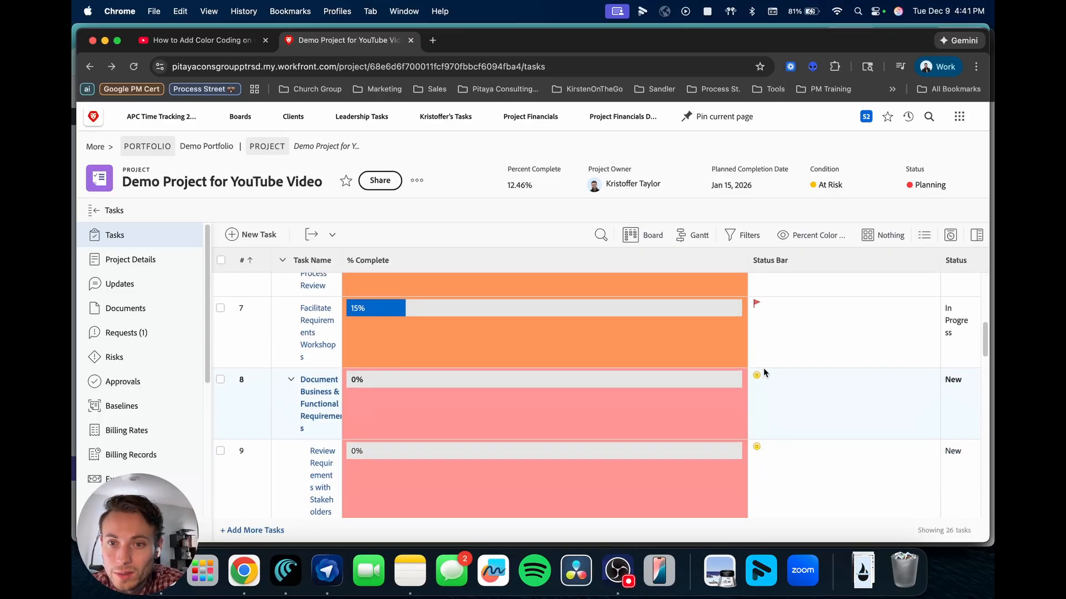
scroll(774, 432, up, 8)
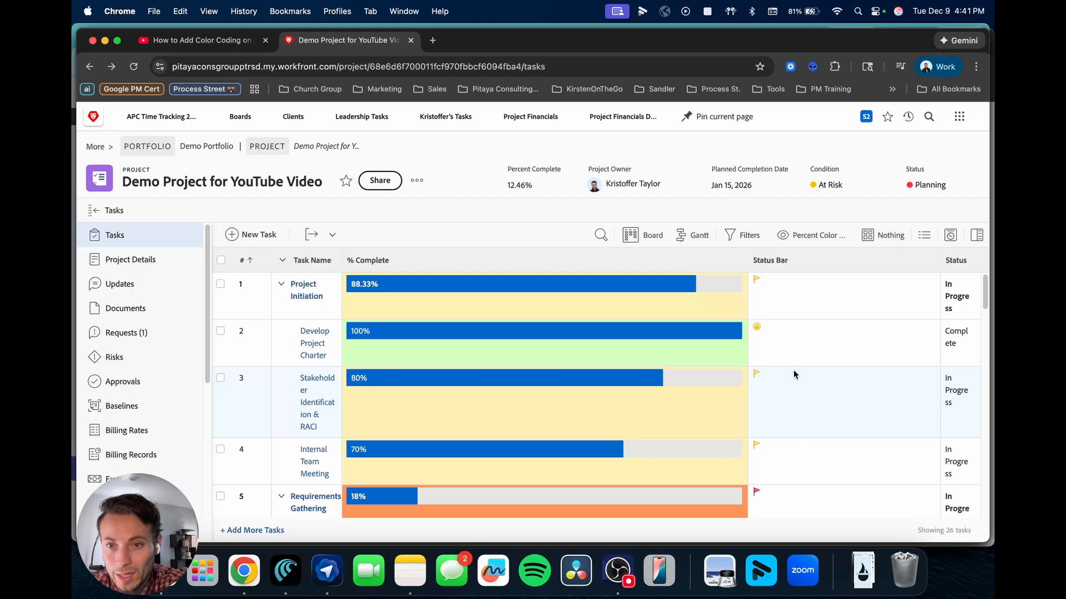
scroll(793, 372, down, 1)
scroll(794, 371, up, 1)
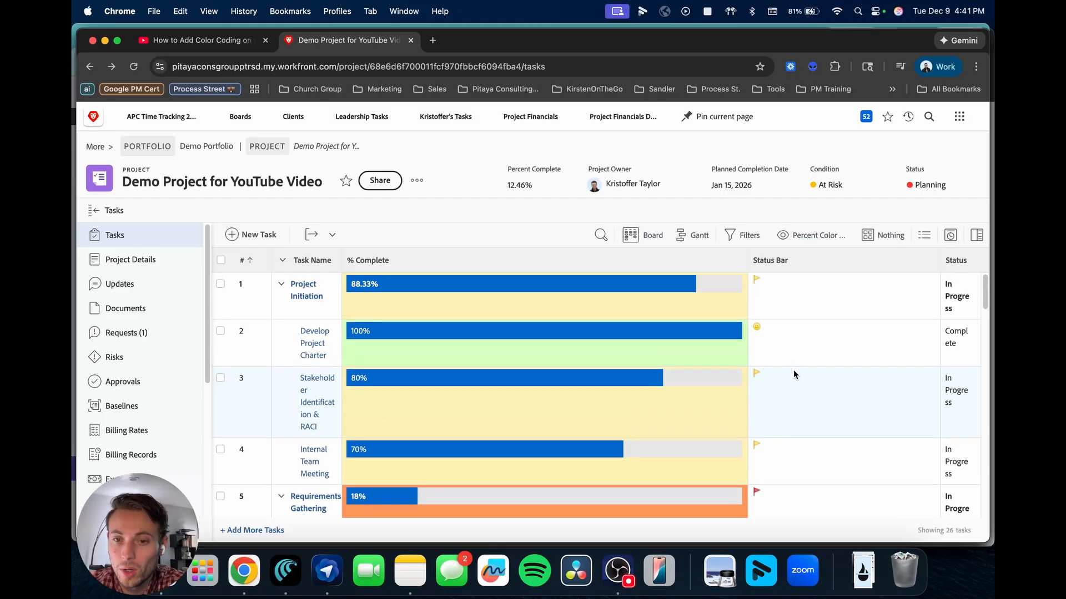
scroll(793, 369, down, 2)
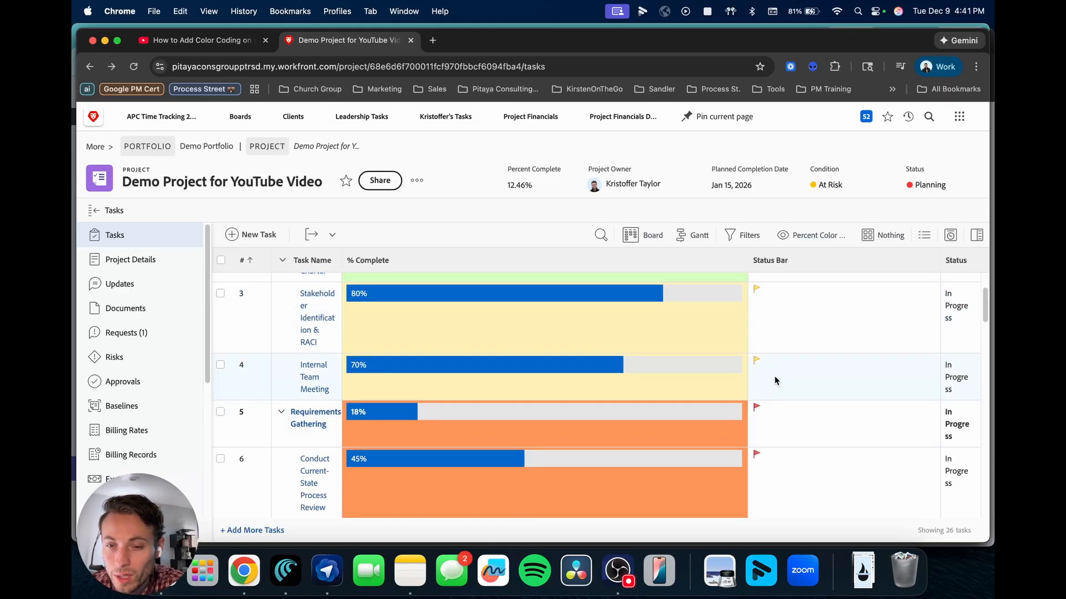
scroll(783, 405, up, 2)
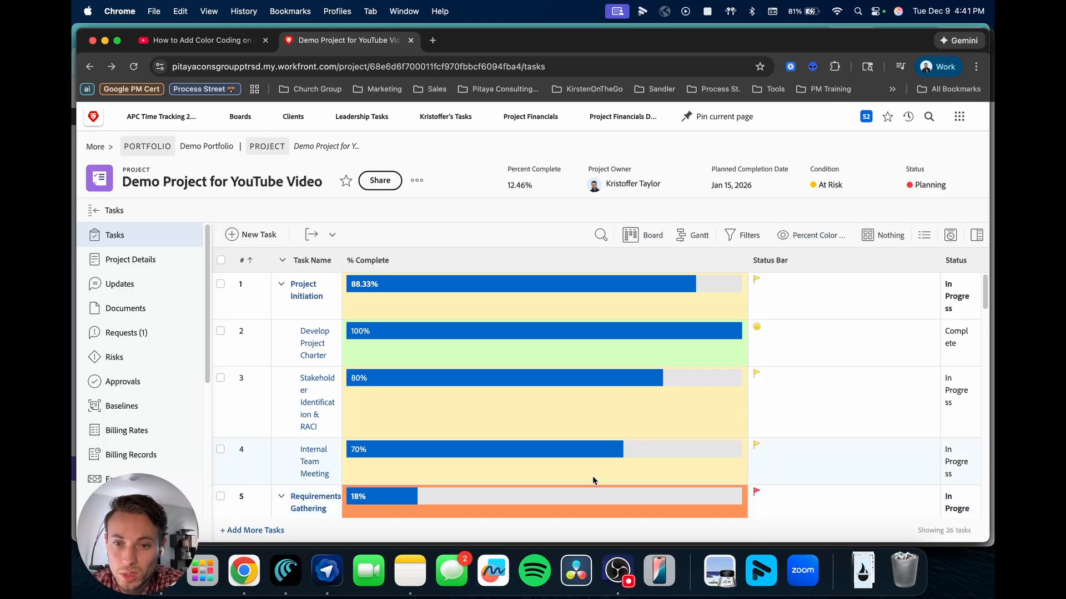
scroll(638, 472, down, 2)
scroll(722, 439, down, 1)
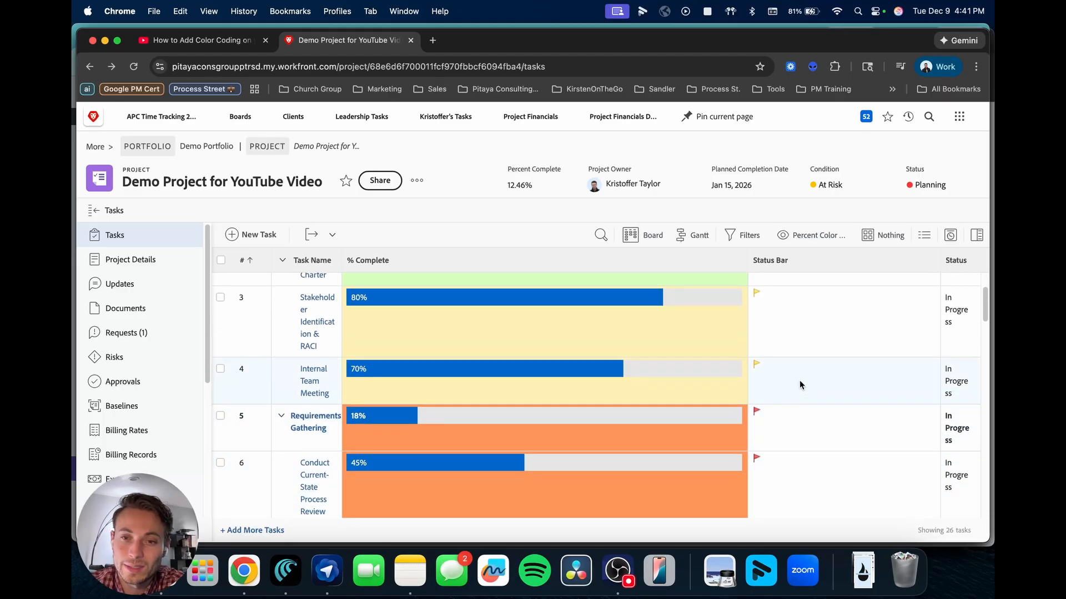
scroll(789, 396, up, 2)
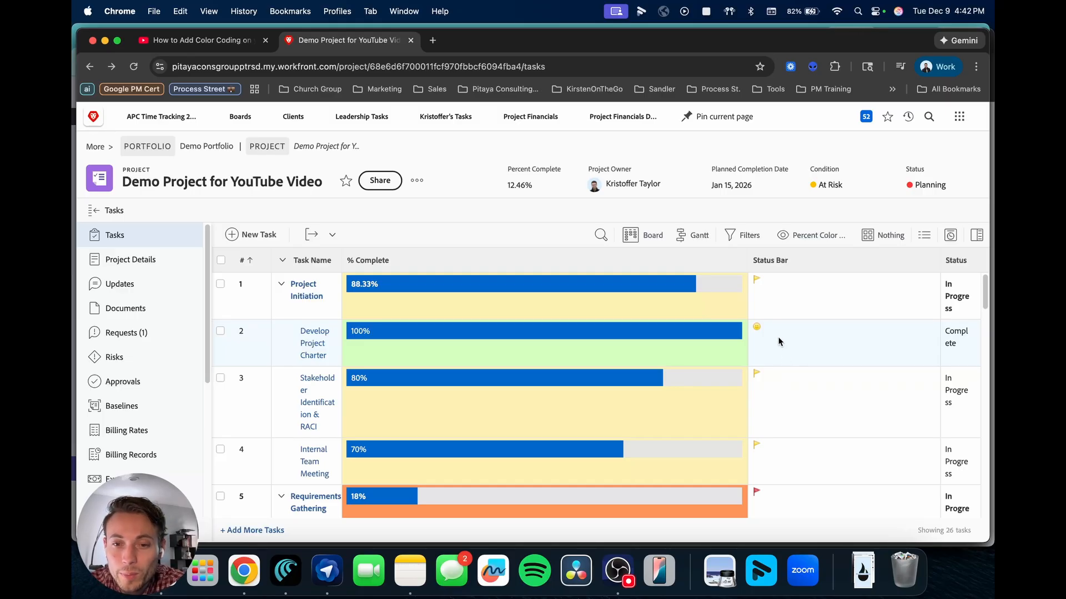
Open the Percent Color Demo view for editing and show the Status Bar column's advanced options with its column rules
click(817, 236)
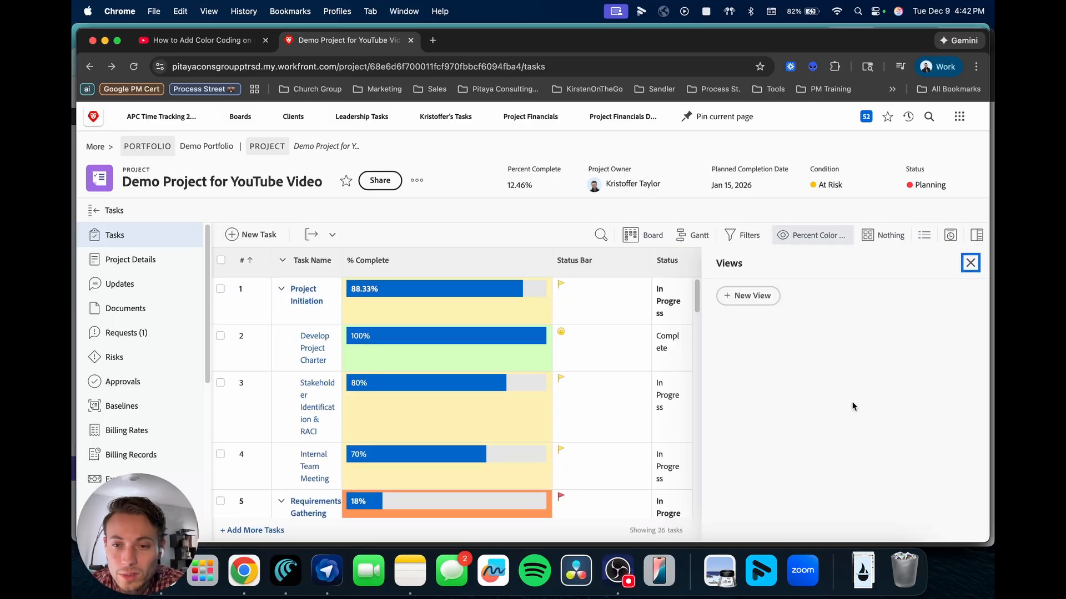
scroll(809, 406, down, 5)
scroll(809, 405, down, 3)
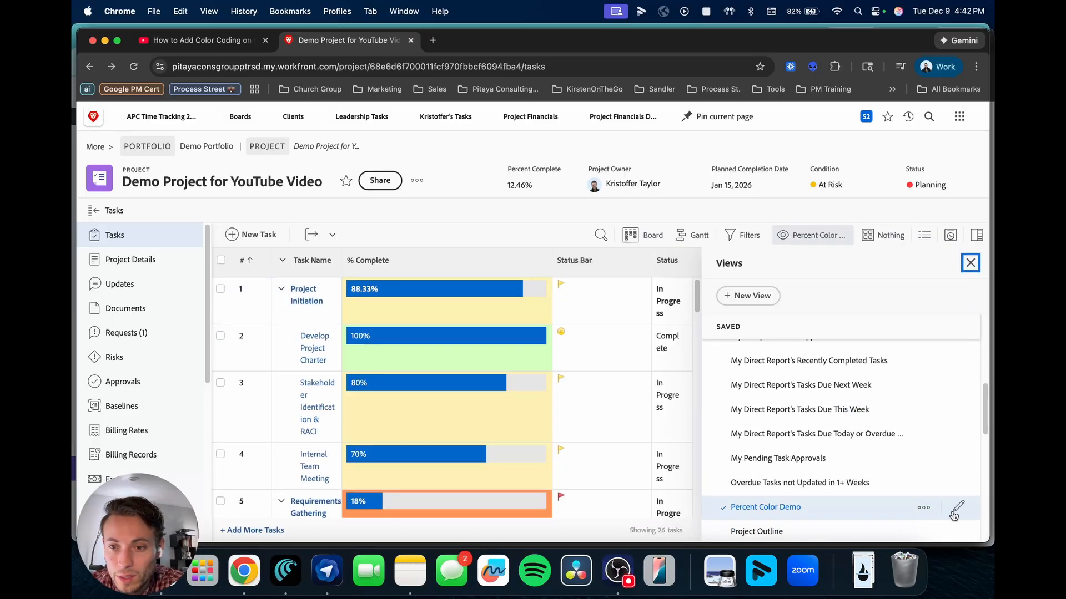
click(952, 526)
click(530, 461)
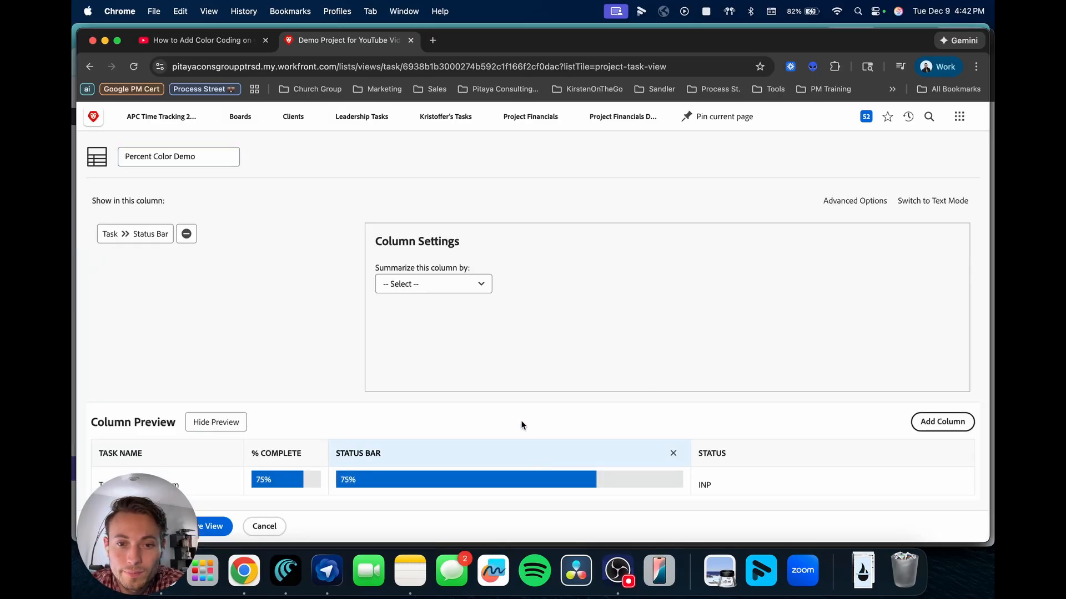
click(855, 200)
scroll(833, 350, down, 3)
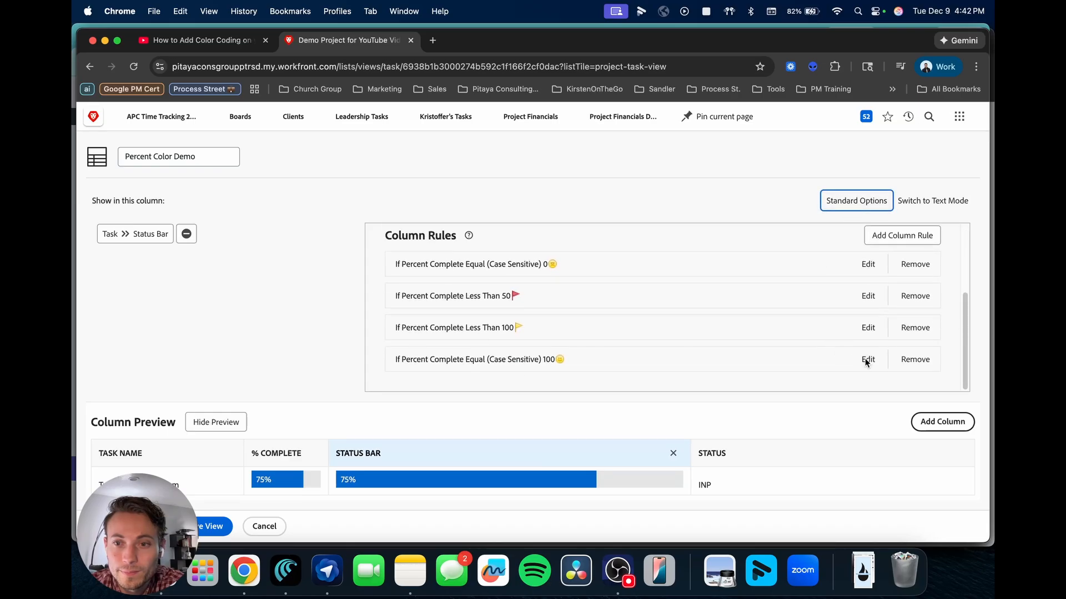
Examine the available icons in the Status Bar rule for Percent Complete equal to 100, and leave the rule unsaved
click(864, 357)
click(228, 332)
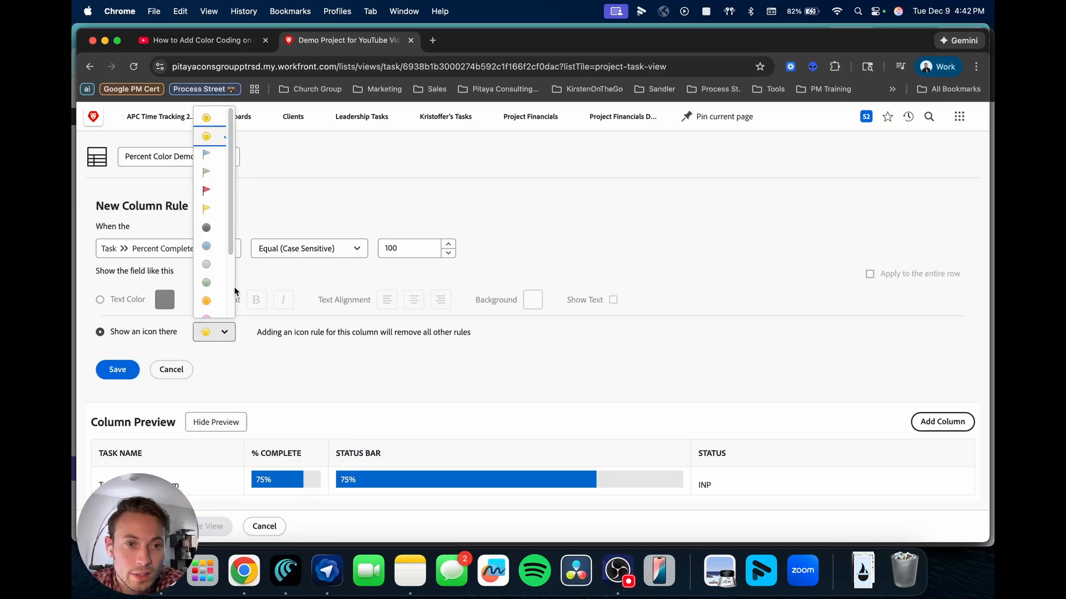
scroll(226, 300, down, 3)
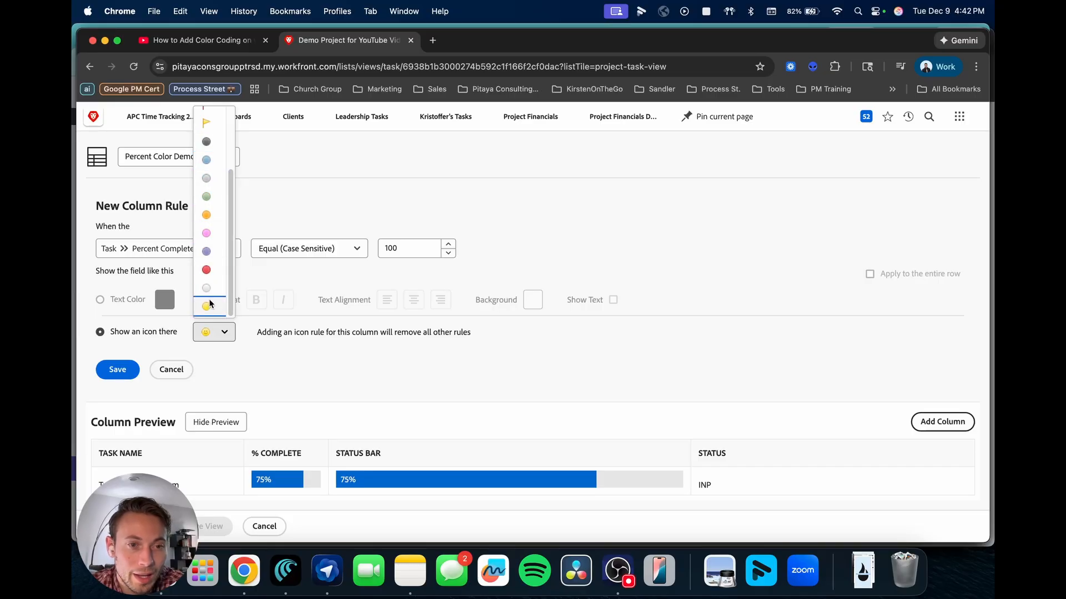
scroll(214, 290, up, 1)
scroll(214, 290, up, 3)
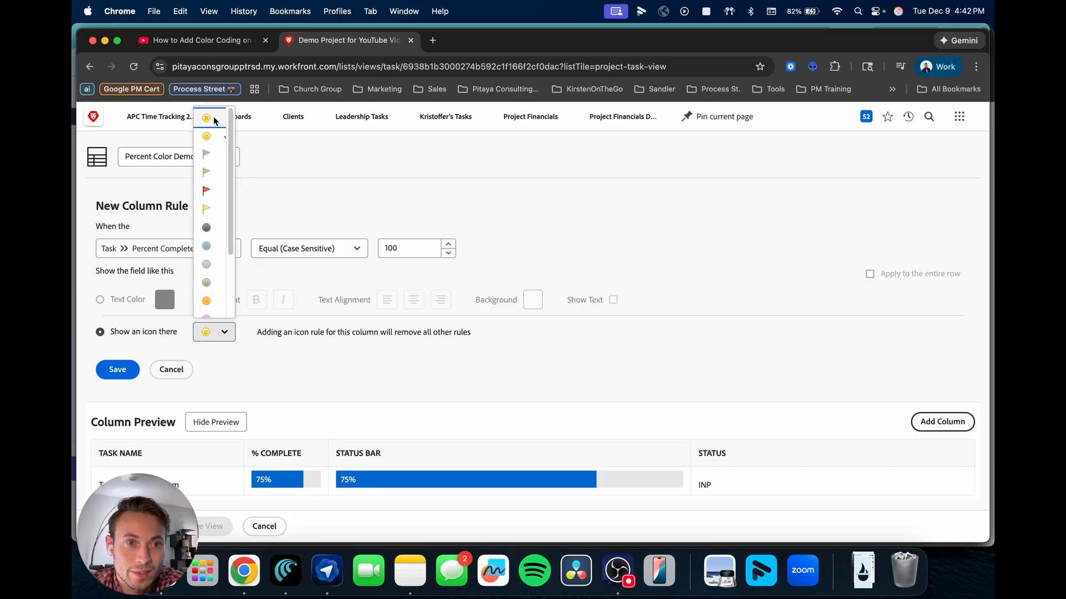
scroll(214, 233, down, 5)
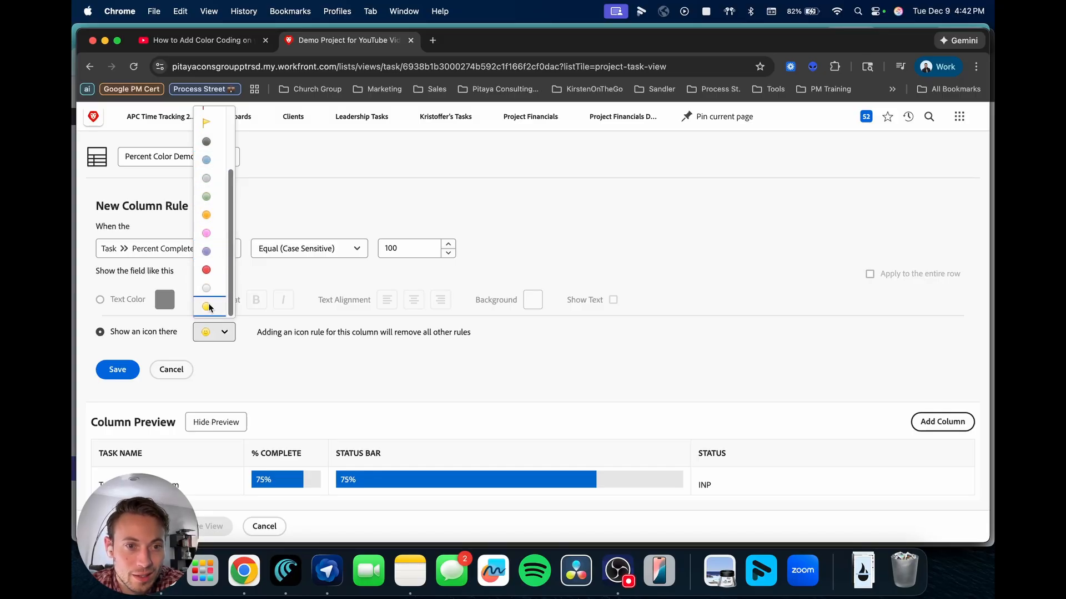
scroll(227, 172, up, 5)
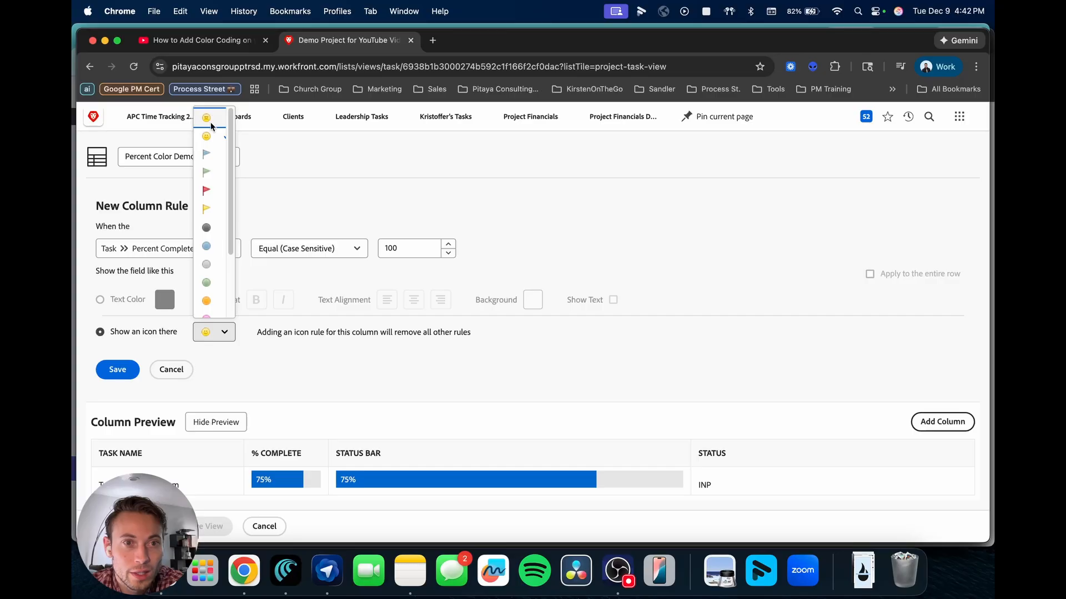
drag(227, 170, 225, 284)
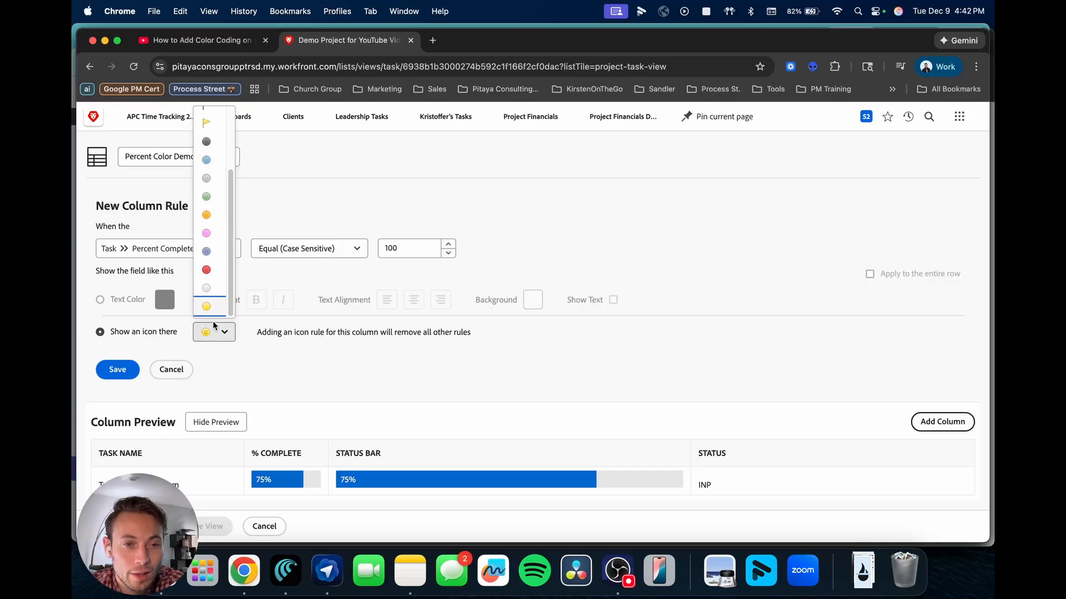
click(171, 370)
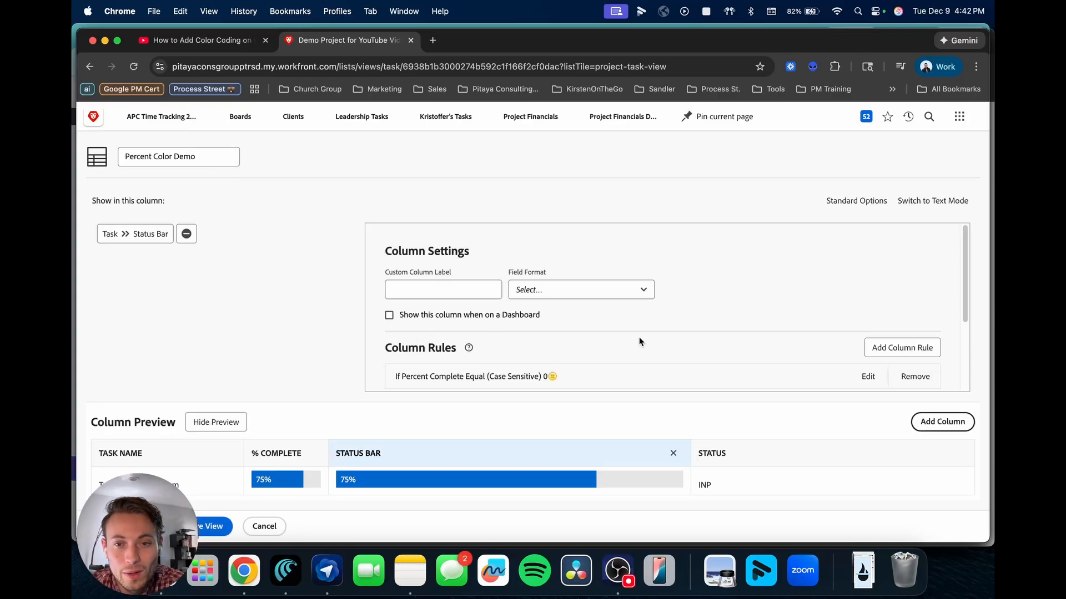
Inspect the background color choices in the % Complete column's equal-to-100 rule, review the column's rules, and exit the view editor without saving
click(258, 458)
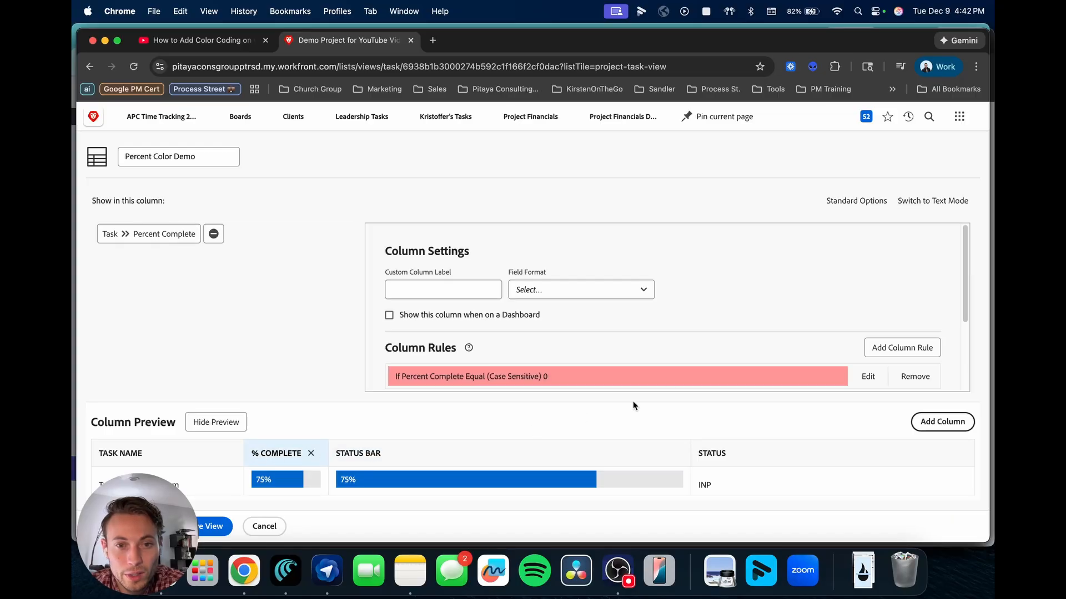
scroll(774, 365, down, 4)
click(865, 356)
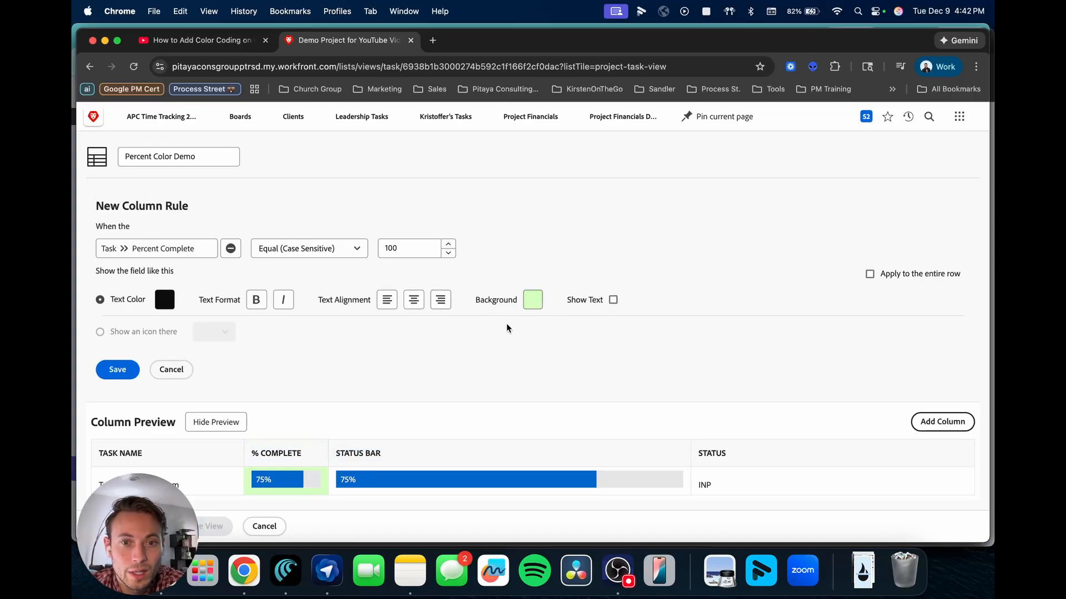
click(532, 300)
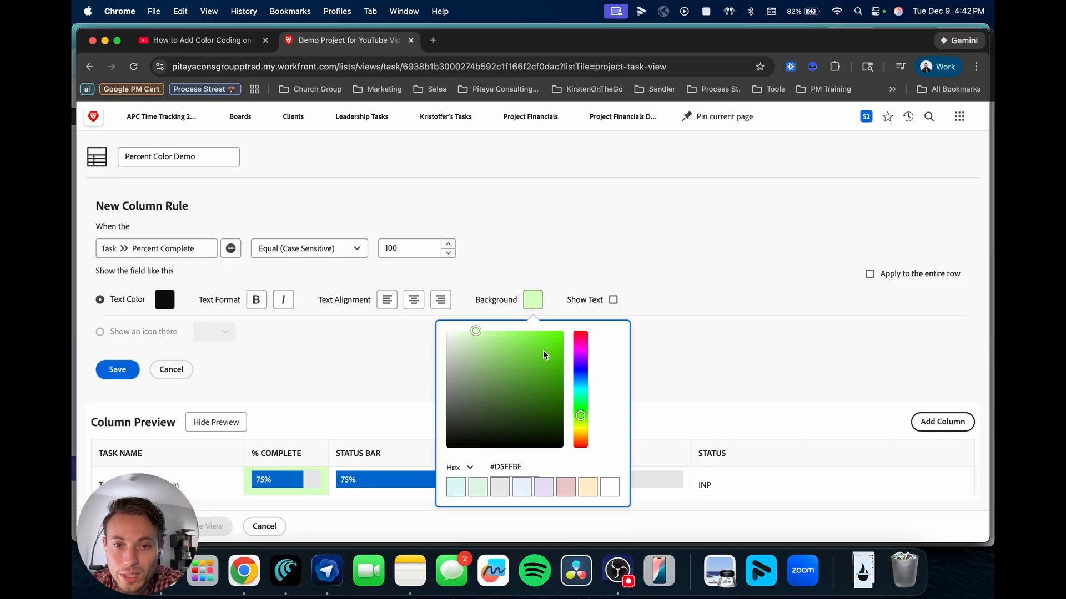
click(378, 355)
click(171, 369)
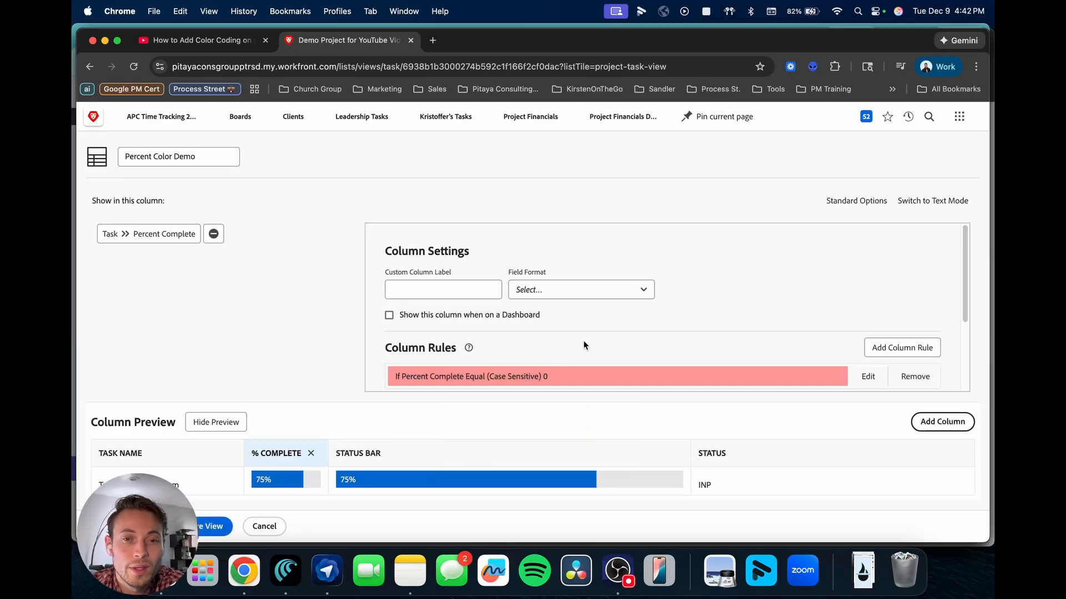
scroll(520, 337, down, 3)
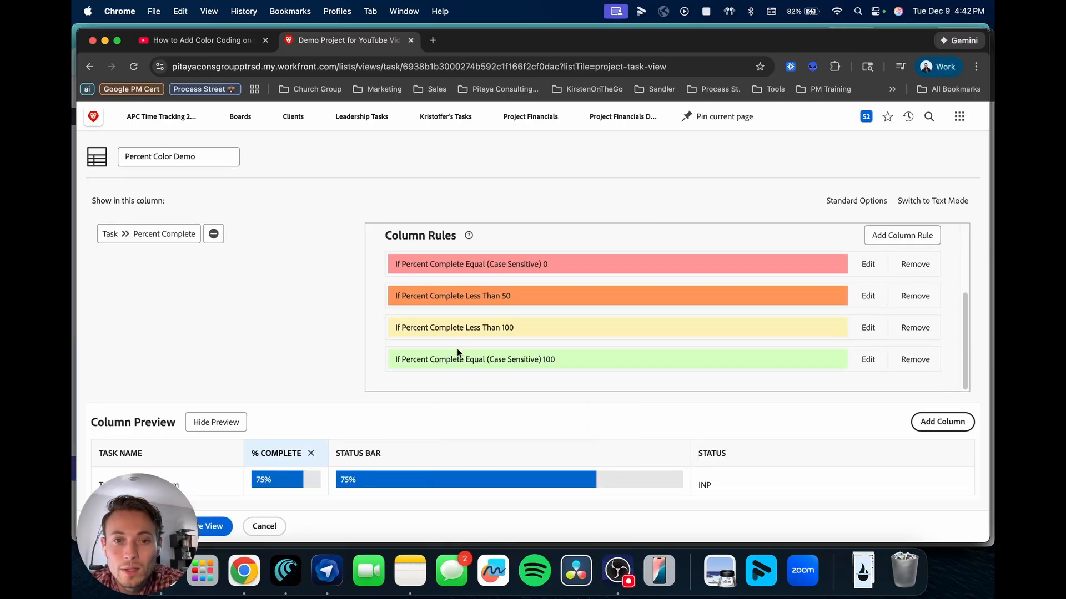
click(263, 527)
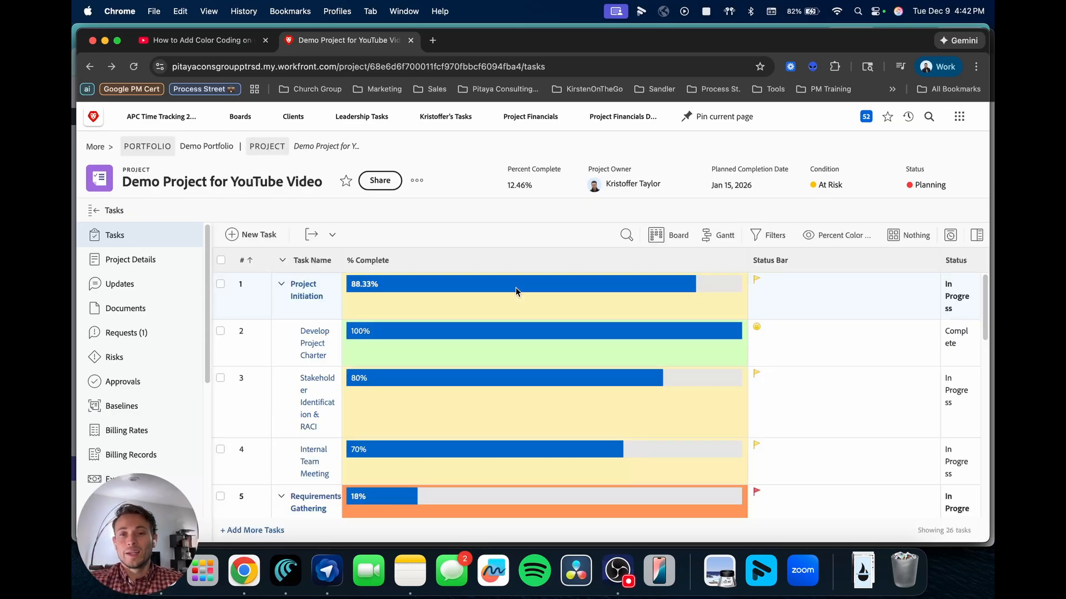